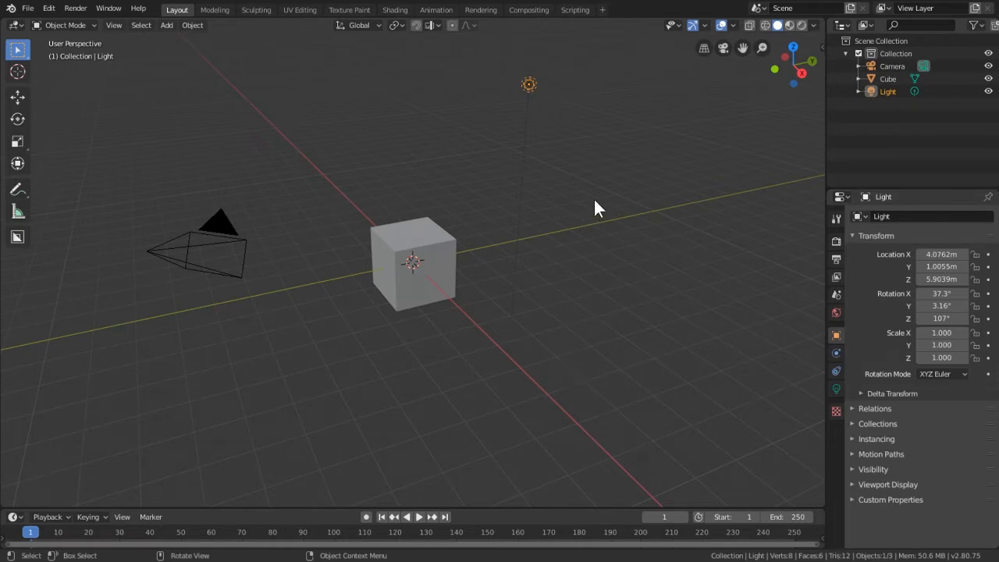
# Step: Select the cube, the camera and the light in turn in the viewport, ending with the cube selected
pyautogui.click(439, 253)
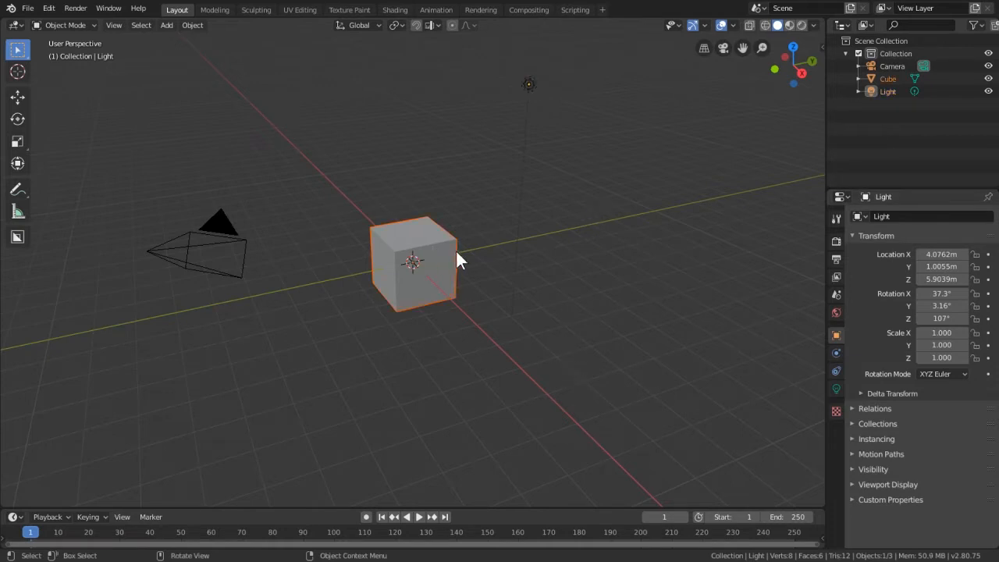
pyautogui.click(222, 226)
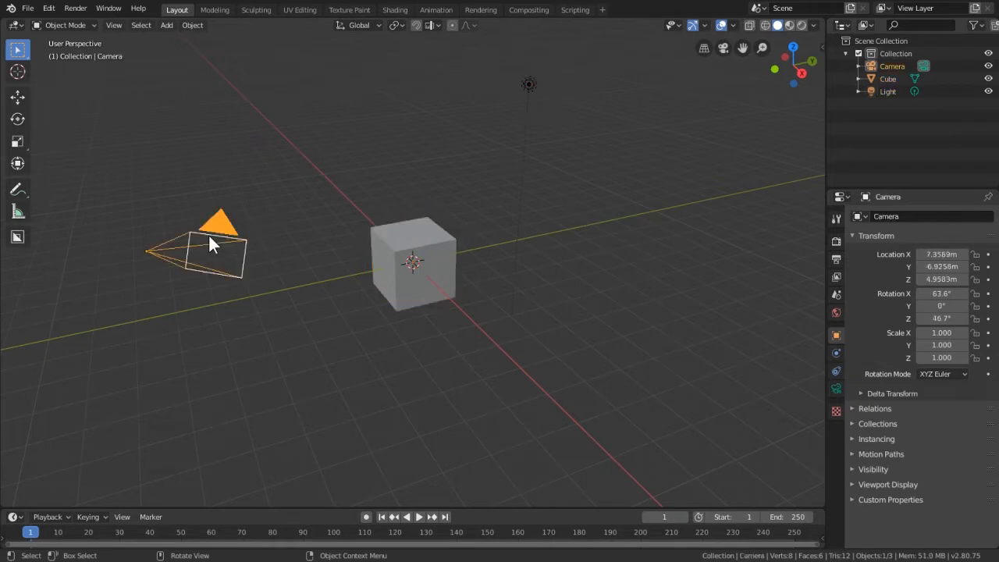
pyautogui.click(529, 83)
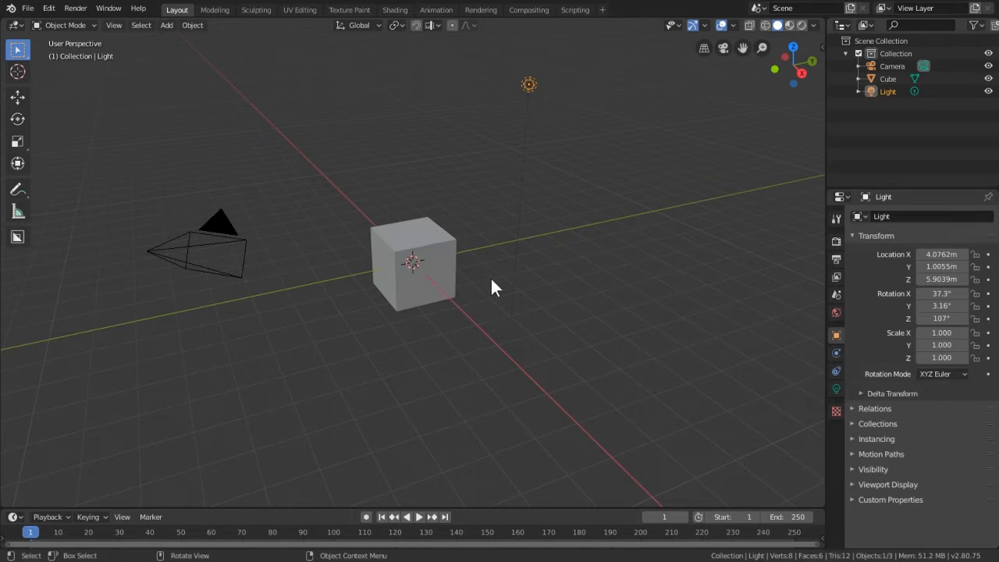
pyautogui.click(425, 258)
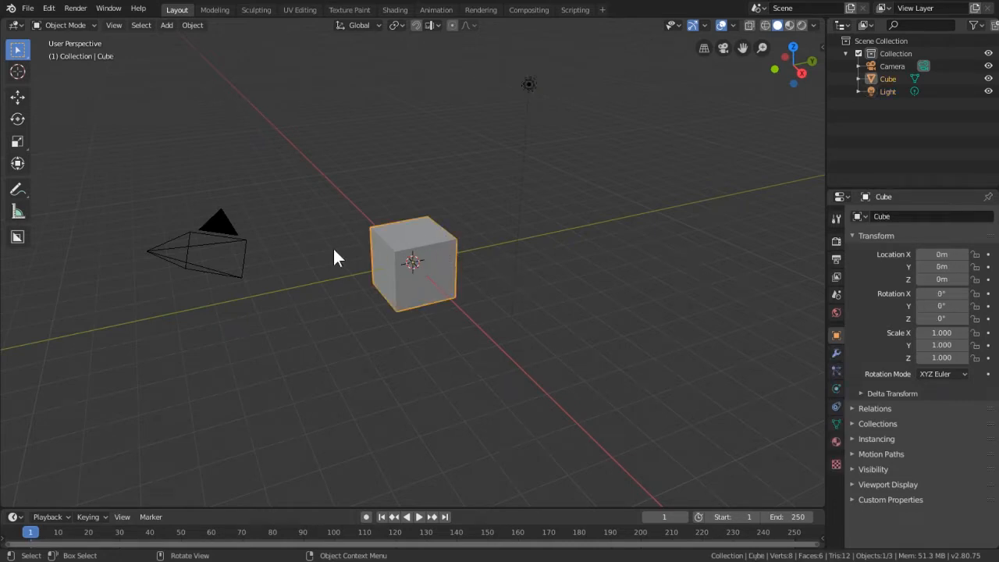
pyautogui.click(237, 256)
pyautogui.click(529, 84)
pyautogui.click(408, 261)
# Step: Orbit around the default scene and zoom in and out repeatedly to examine the cube from different angles and distances
pyautogui.moveTo(501, 257); pyautogui.dragTo(555, 311, button='middle')
pyautogui.scroll(4, 405, 258)
pyautogui.scroll(-5, 405, 258)
pyautogui.scroll(6, 405, 258)
pyautogui.scroll(-6, 405, 258)
pyautogui.scroll(5, 405, 259)
pyautogui.scroll(-4, 405, 258)
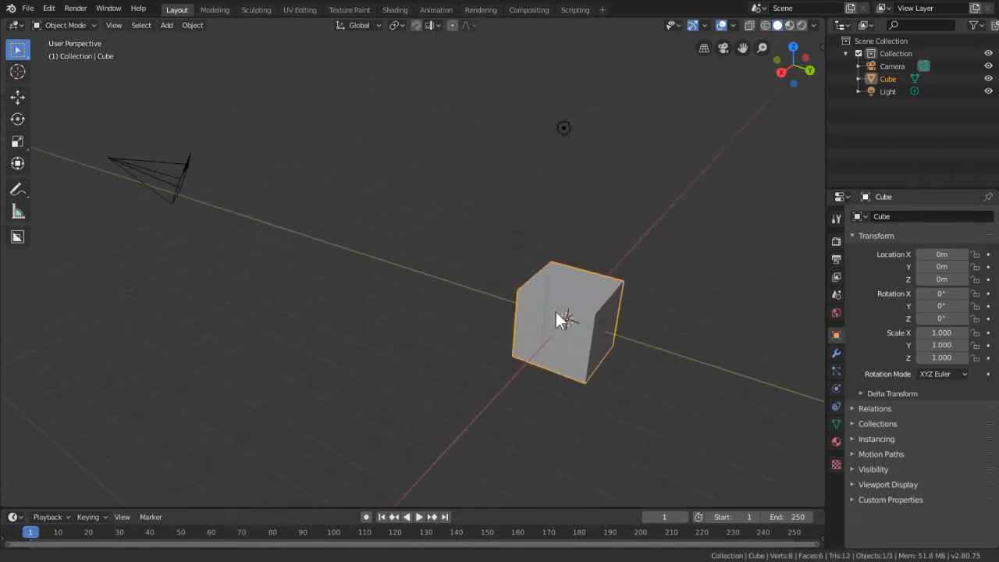
# Step: Select the scene collection, camera, cube and light in turn from the object list, ending with the light selected
pyautogui.click(876, 40)
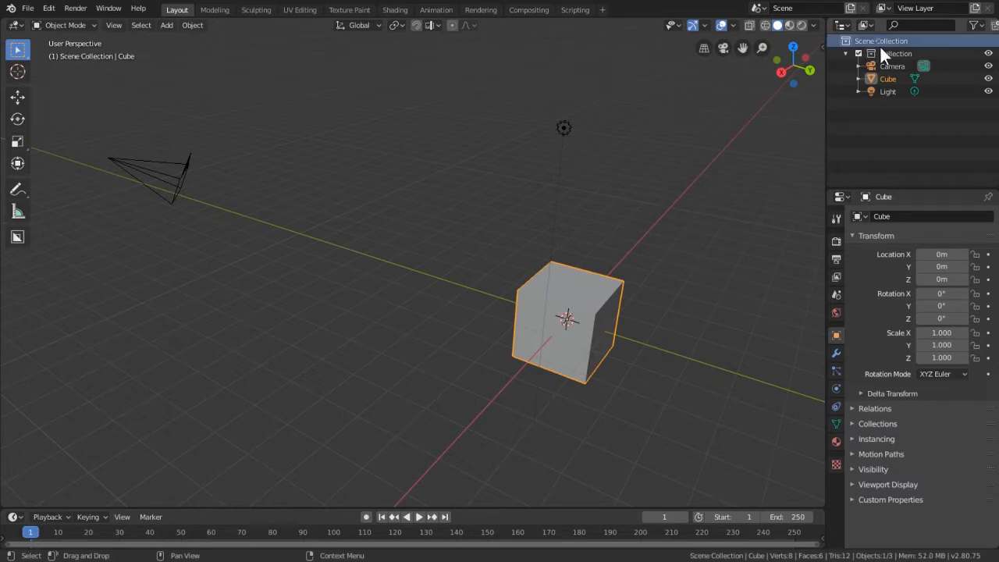
pyautogui.click(889, 66)
pyautogui.click(887, 79)
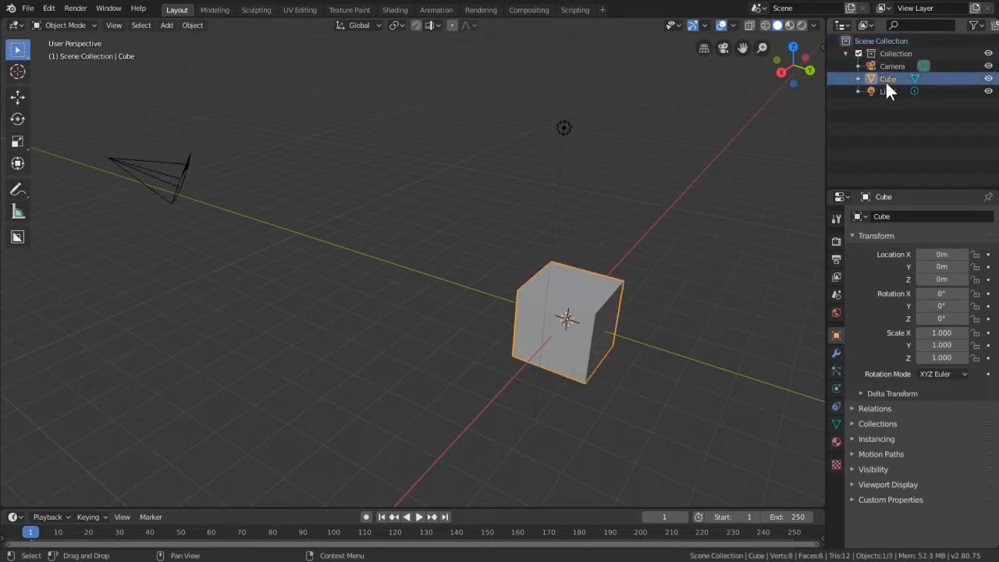
pyautogui.click(887, 89)
pyautogui.click(887, 79)
pyautogui.click(888, 67)
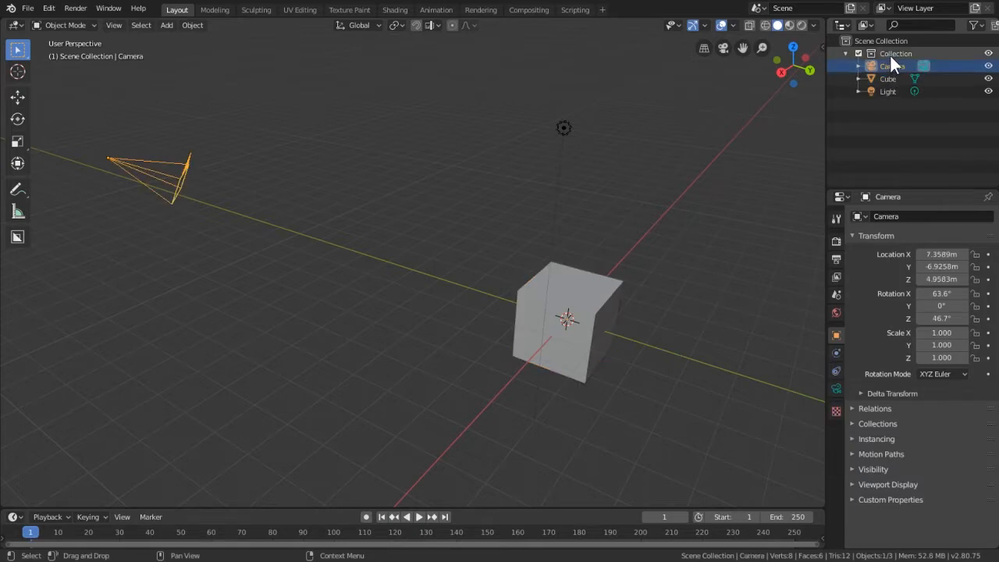
pyautogui.click(885, 80)
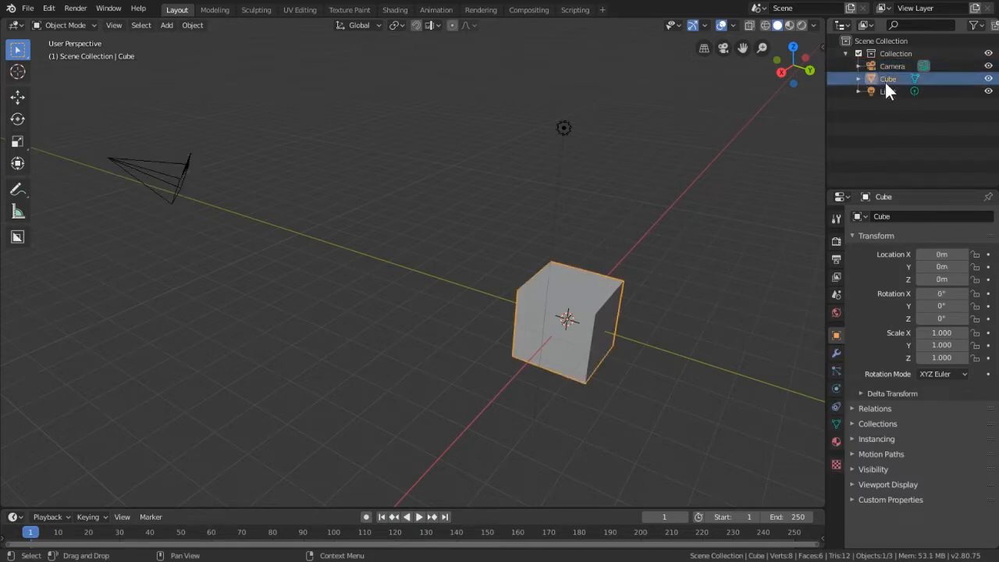
pyautogui.click(887, 89)
pyautogui.click(889, 78)
pyautogui.click(893, 66)
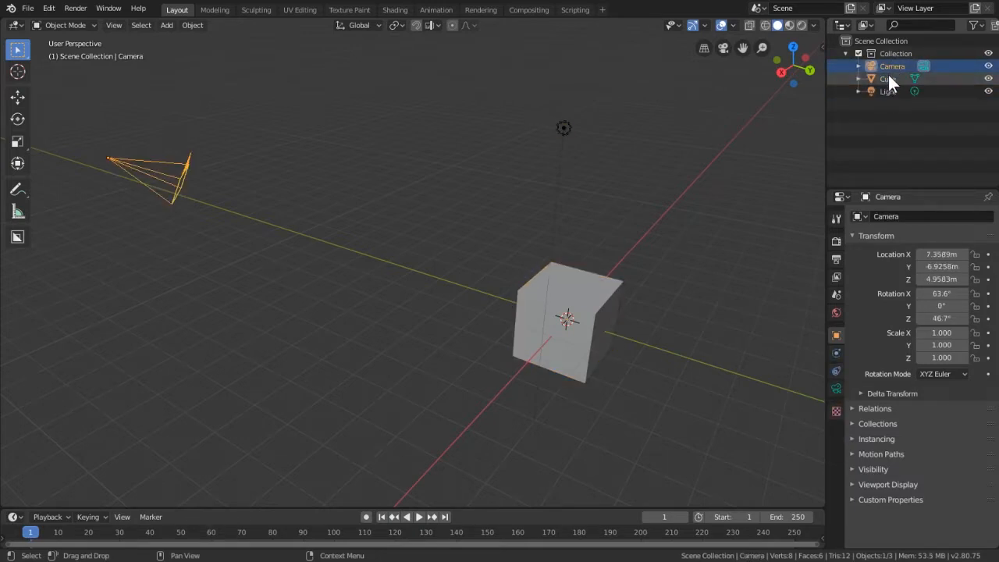
pyautogui.click(886, 79)
pyautogui.click(887, 91)
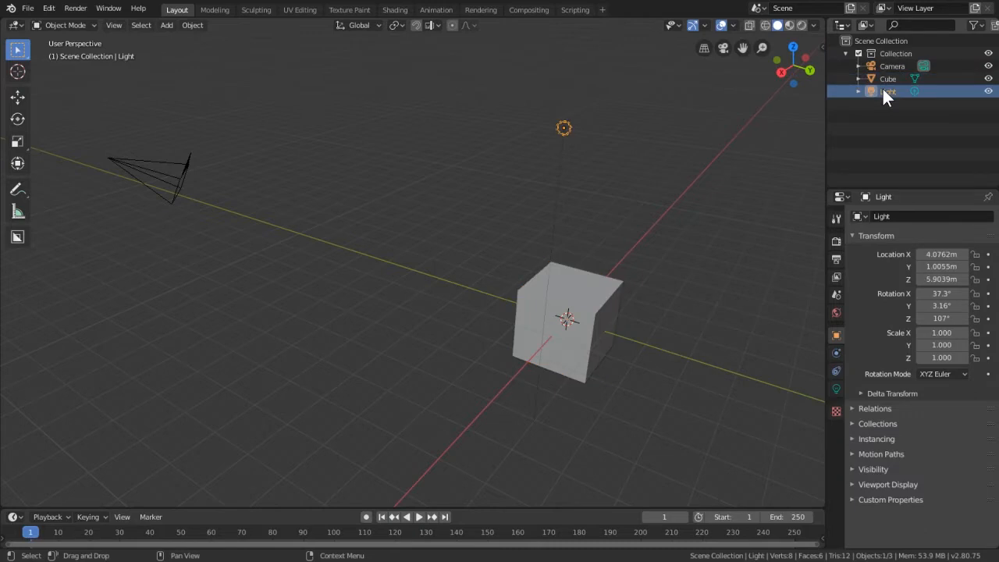
# Step: Hide the cube in the viewport and show it again, twice
pyautogui.click(988, 80)
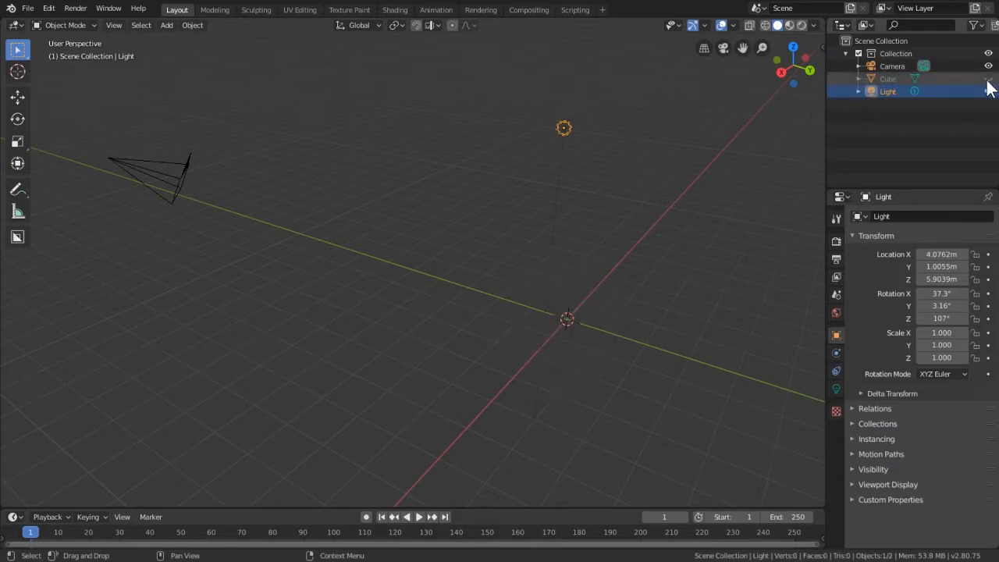
pyautogui.click(988, 80)
pyautogui.click(988, 79)
pyautogui.click(988, 80)
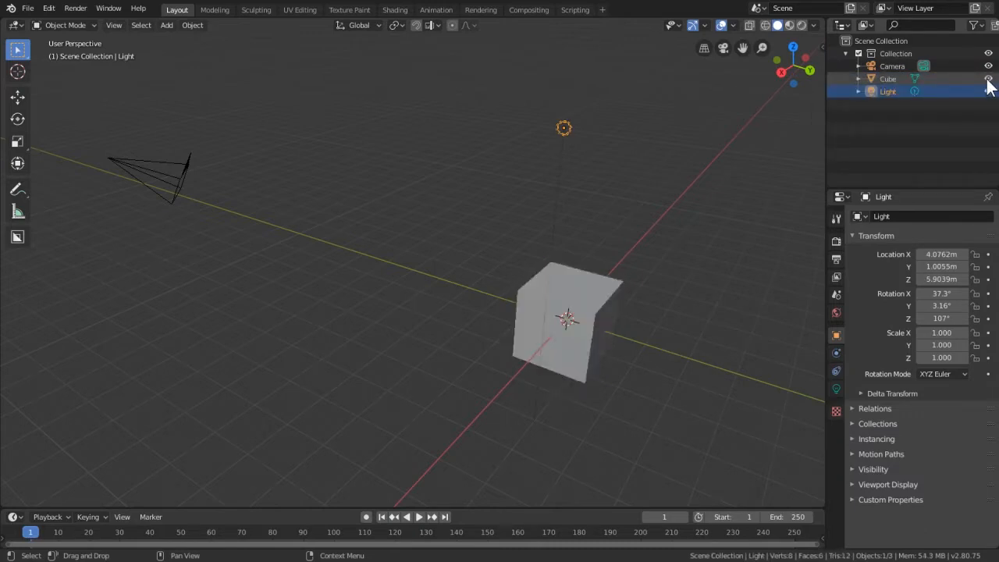
# Step: Select the cube in the viewport and activate the Move tool
pyautogui.click(565, 308)
pyautogui.moveTo(565, 310); pyautogui.dragTo(422, 265, button='middle')
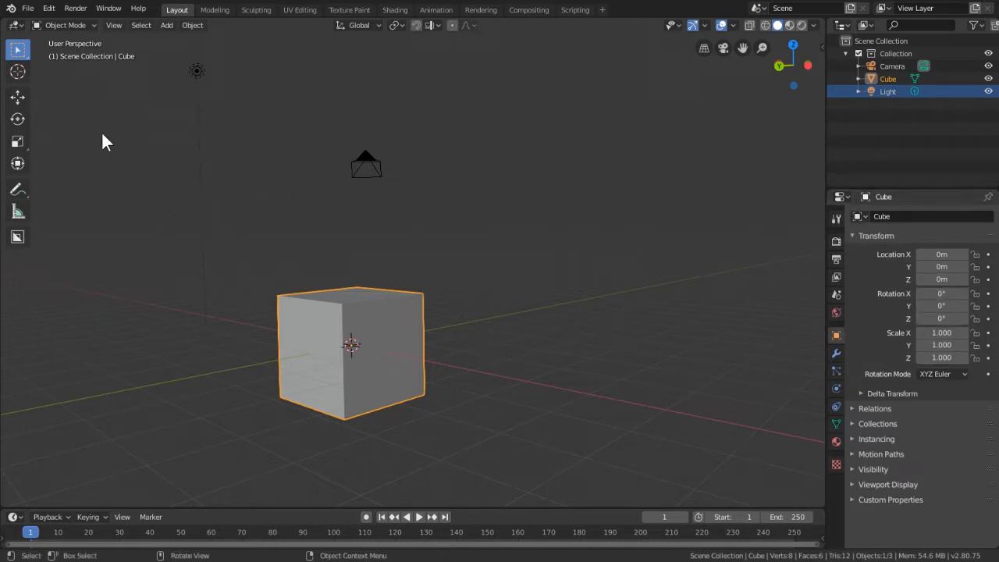
pyautogui.click(18, 97)
pyautogui.moveTo(278, 257); pyautogui.dragTo(530, 418, button='middle')
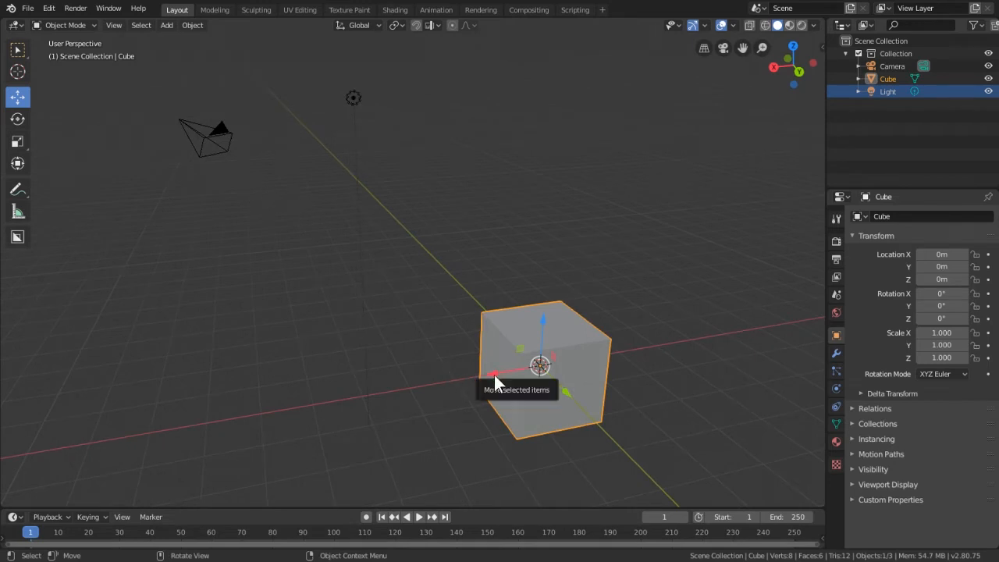
# Step: Move the cube along each axis to about X 1.29 m, Y -0.16 m and Z 2.23 m
pyautogui.moveTo(493, 373); pyautogui.dragTo(434, 379)
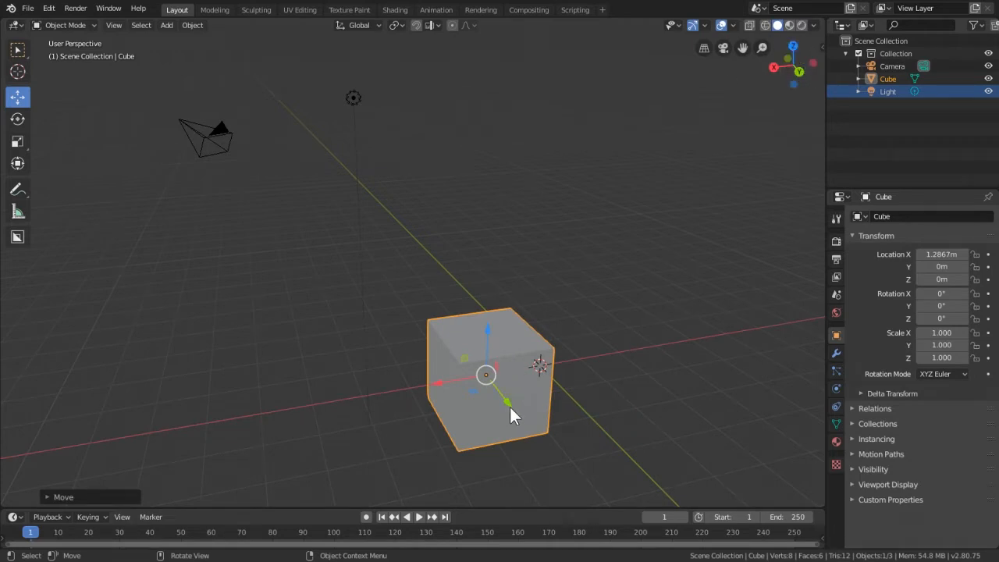
pyautogui.moveTo(509, 416); pyautogui.dragTo(524, 382)
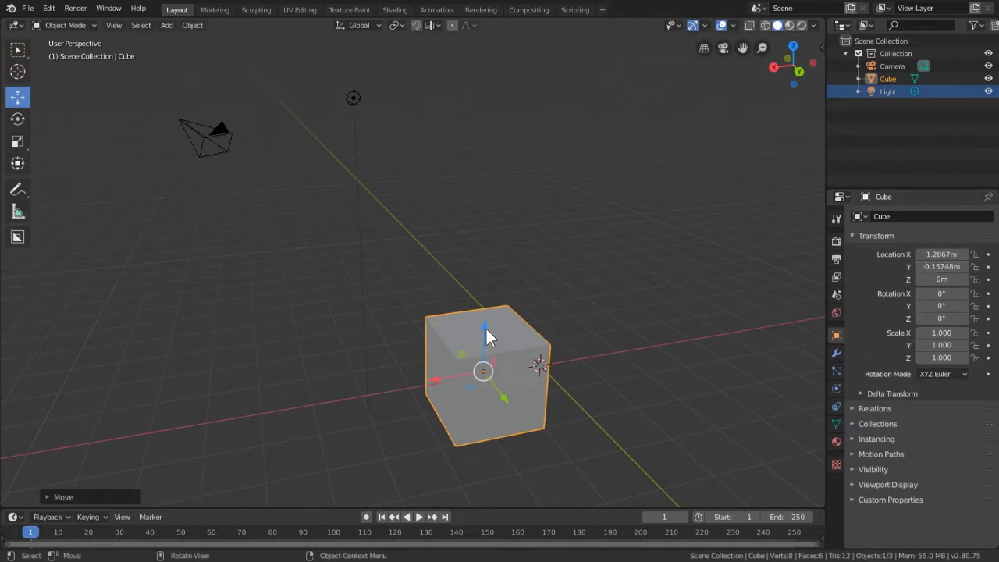
pyautogui.moveTo(485, 327); pyautogui.dragTo(517, 226)
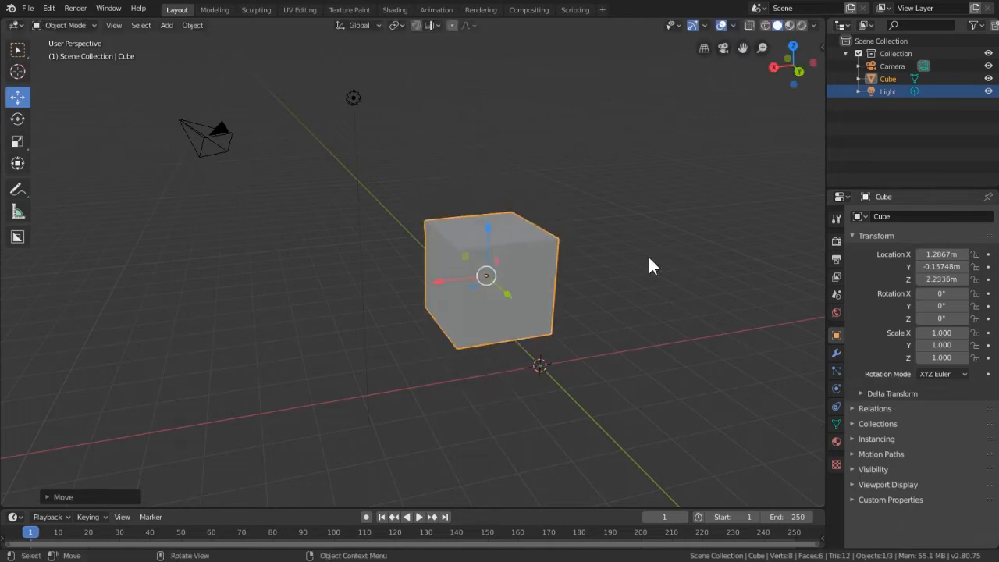
# Step: Set the cube's location to 1 m on the X, Y and Z axes
pyautogui.click(946, 254)
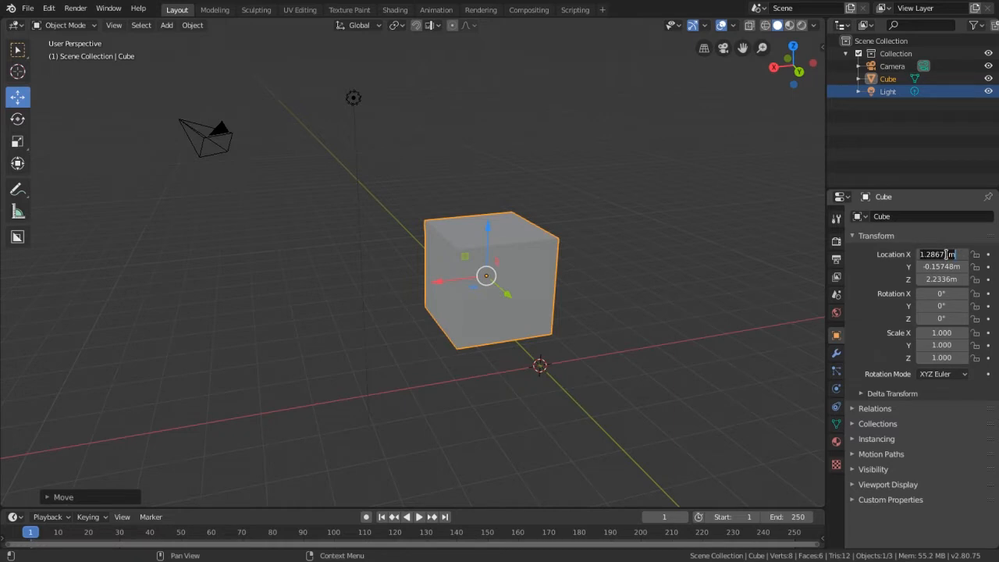
pyautogui.write('1')
pyautogui.press('Tab')
pyautogui.write('1')
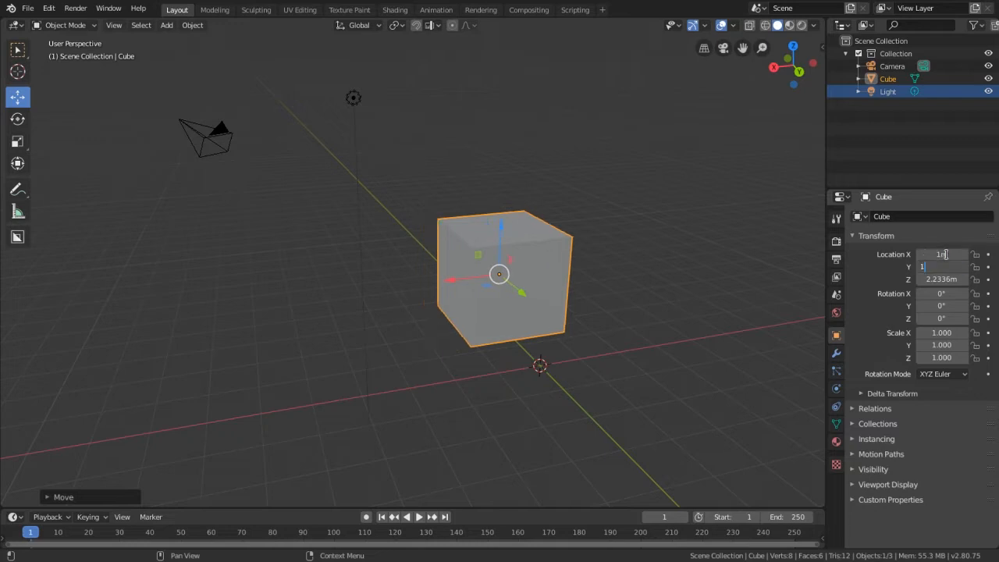
pyautogui.press('Tab')
pyautogui.write('1')
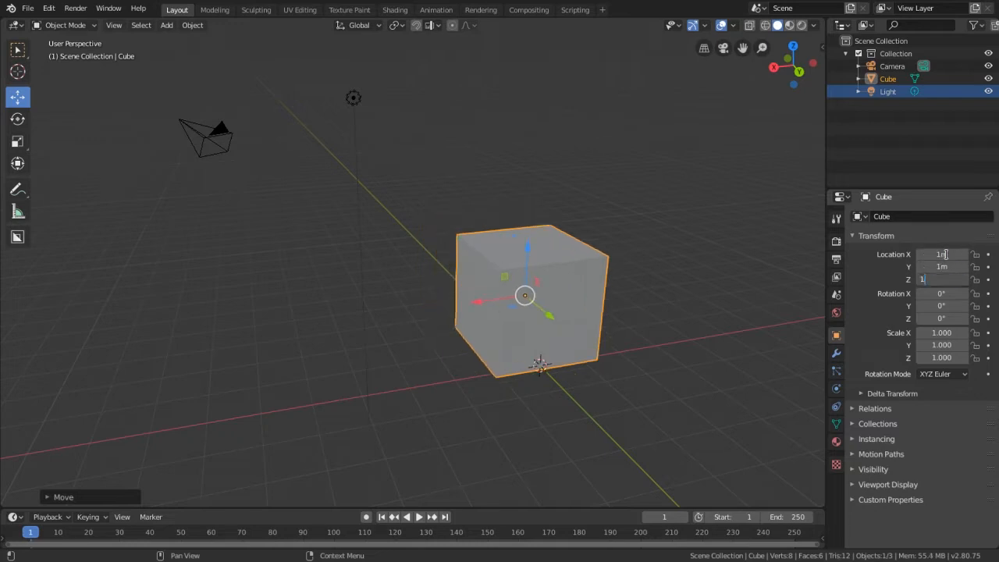
pyautogui.press('Return')
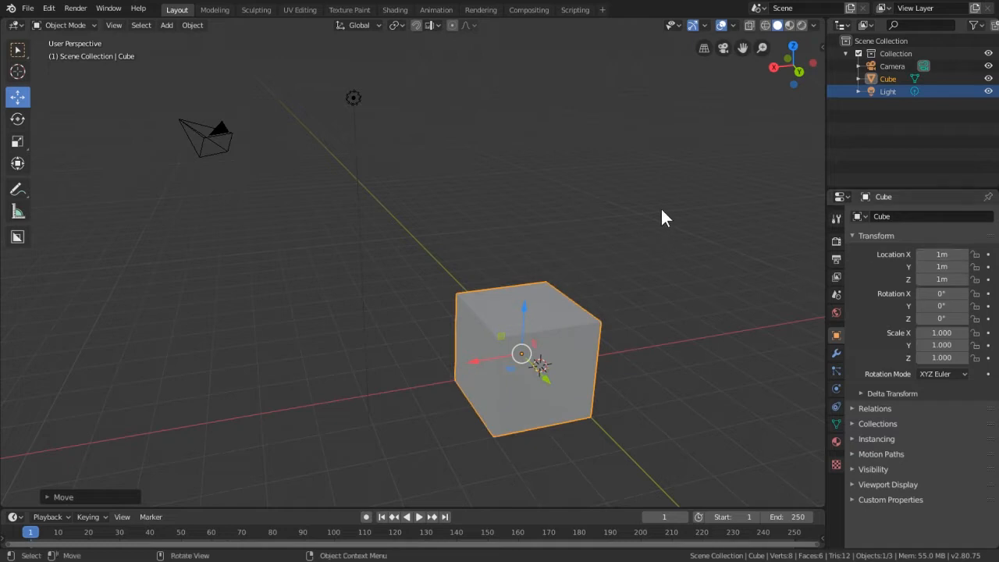
# Step: Examine the repositioned cube in perspective, and compare its top and bottom orthographic views
pyautogui.moveTo(780, 217); pyautogui.dragTo(720, 226, button='middle')
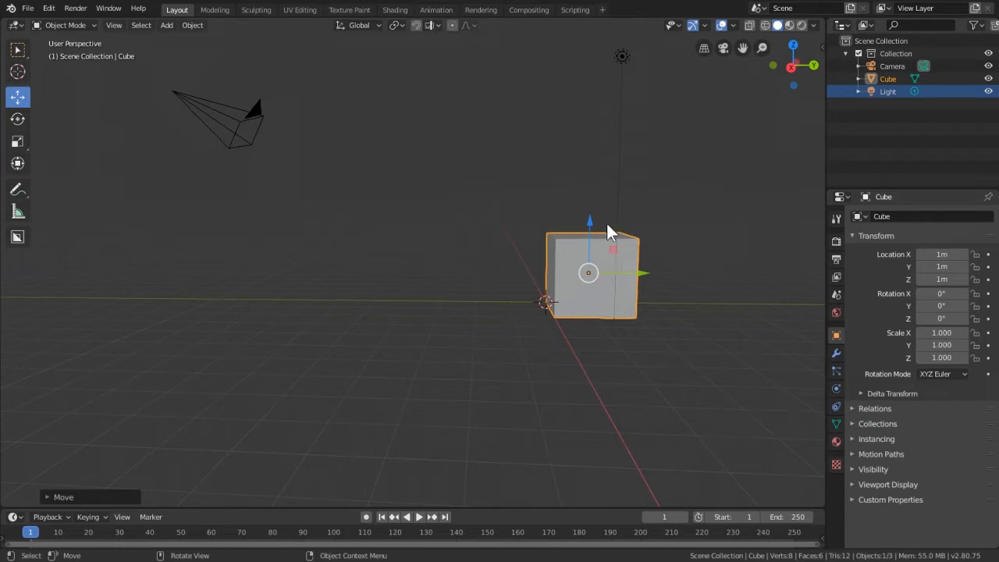
pyautogui.scroll(4, 606, 223)
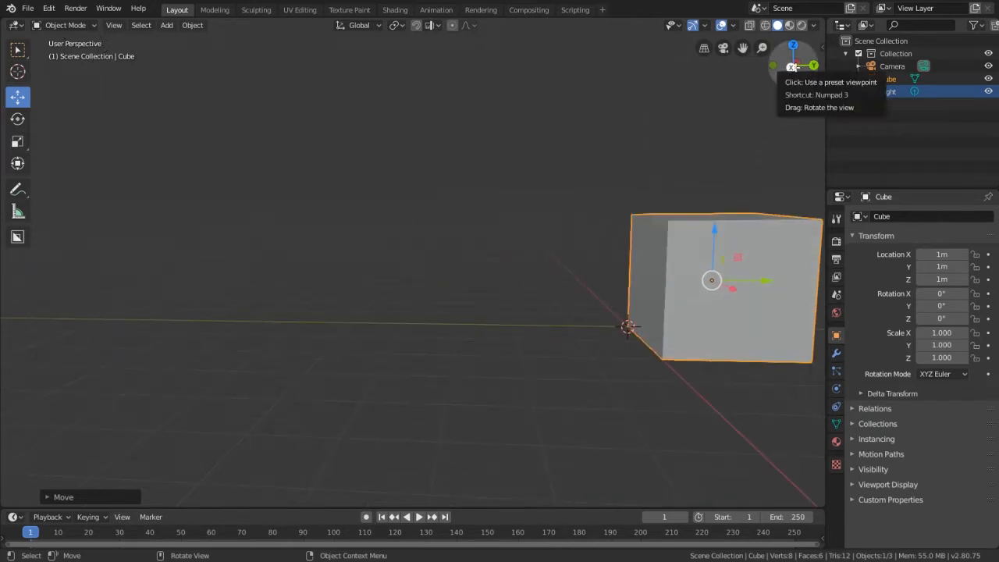
pyautogui.scroll(-3, 686, 194)
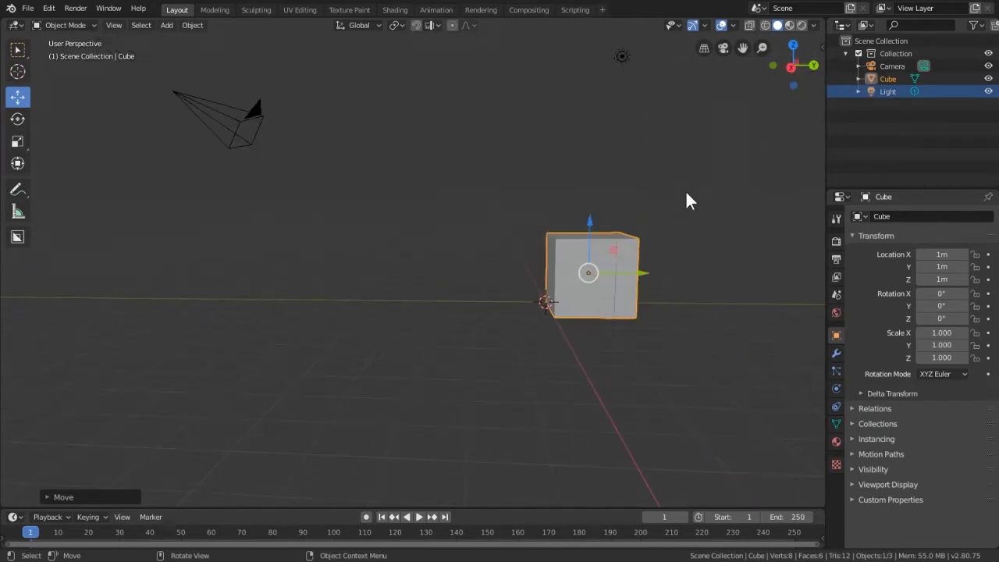
pyautogui.scroll(1, 682, 195)
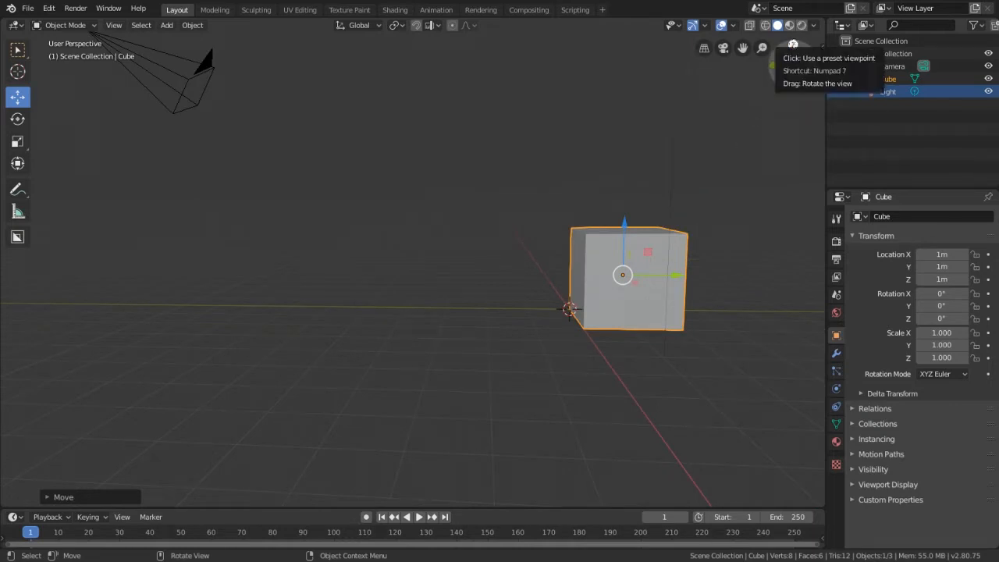
pyautogui.click(793, 45)
pyautogui.keyDown('shift'); pyautogui.moveTo(545, 136); pyautogui.dragTo(636, 267, button='middle'); pyautogui.keyUp('shift')
pyautogui.scroll(3, 658, 257)
pyautogui.scroll(1, 659, 258)
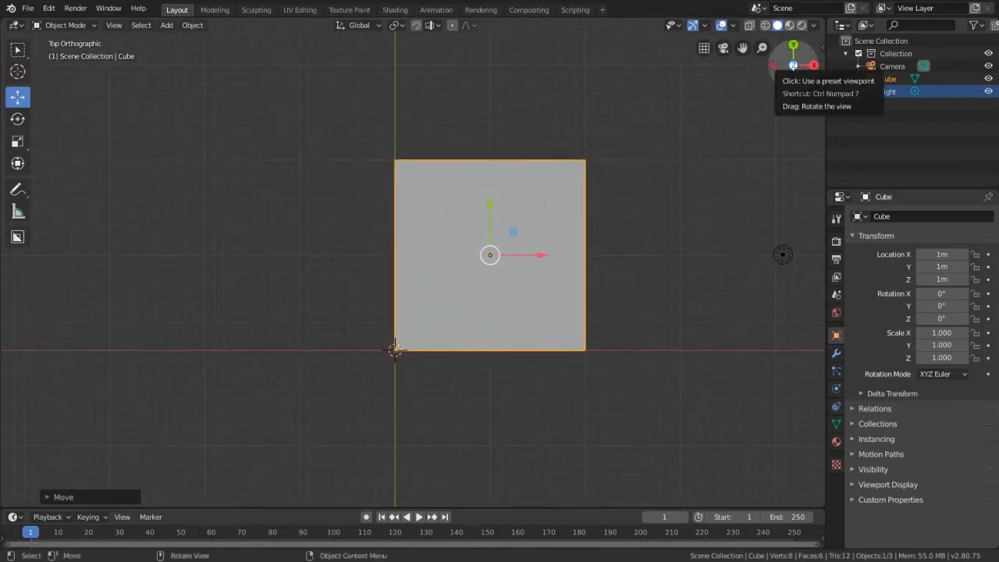
pyautogui.click(793, 65)
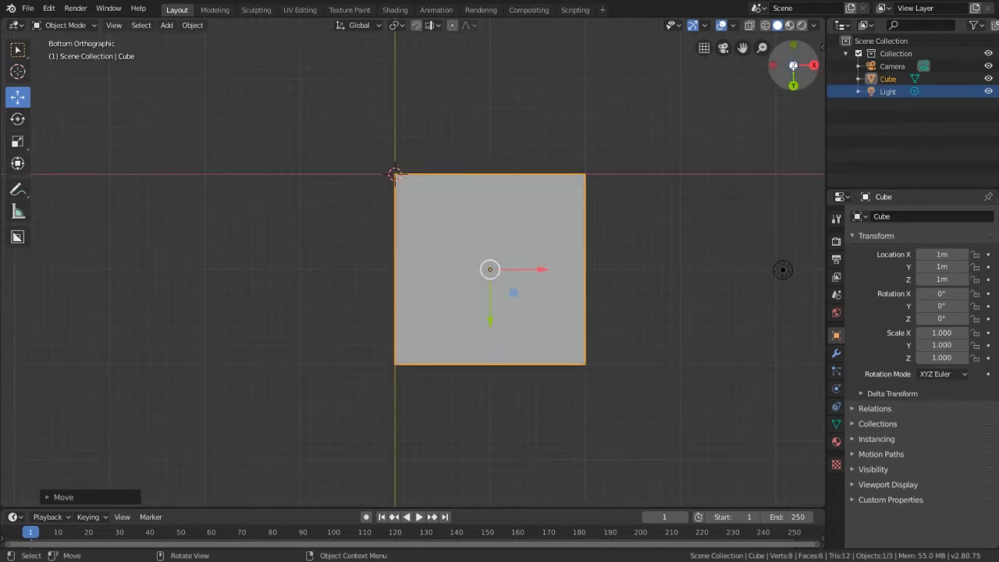
pyautogui.click(793, 66)
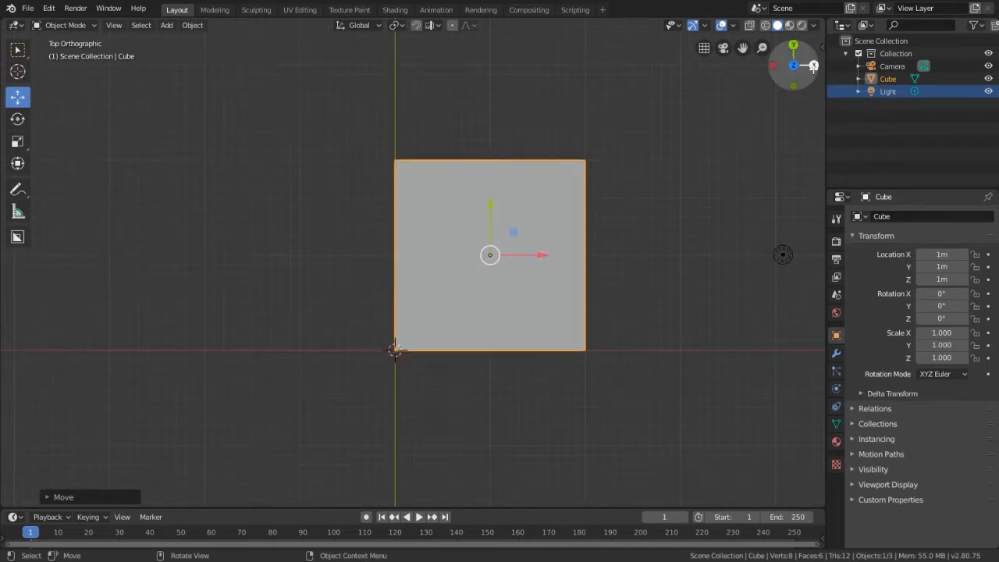
# Step: View the cube from the right, left, back and front in orthographic projection
pyautogui.click(814, 65)
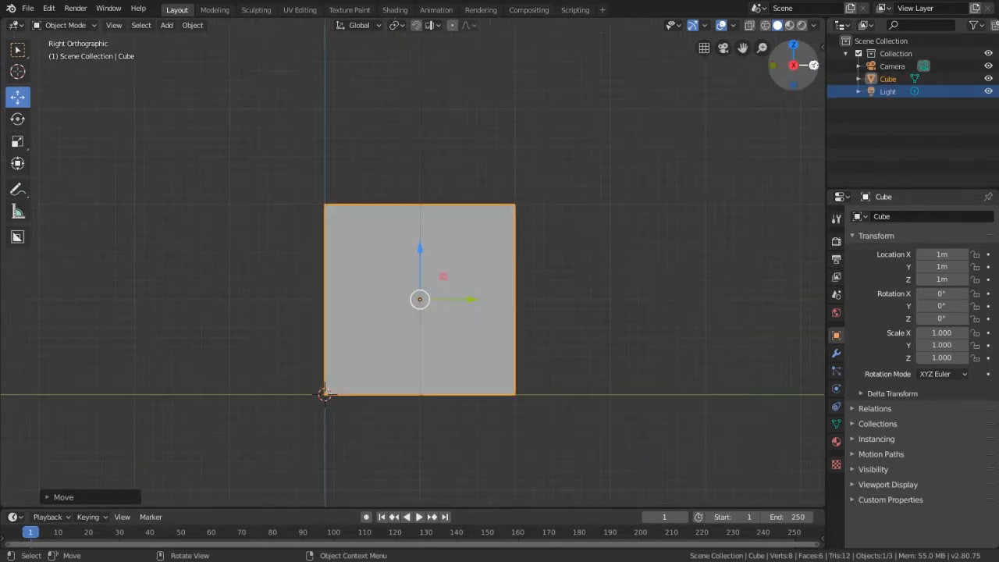
pyautogui.click(792, 64)
pyautogui.click(773, 65)
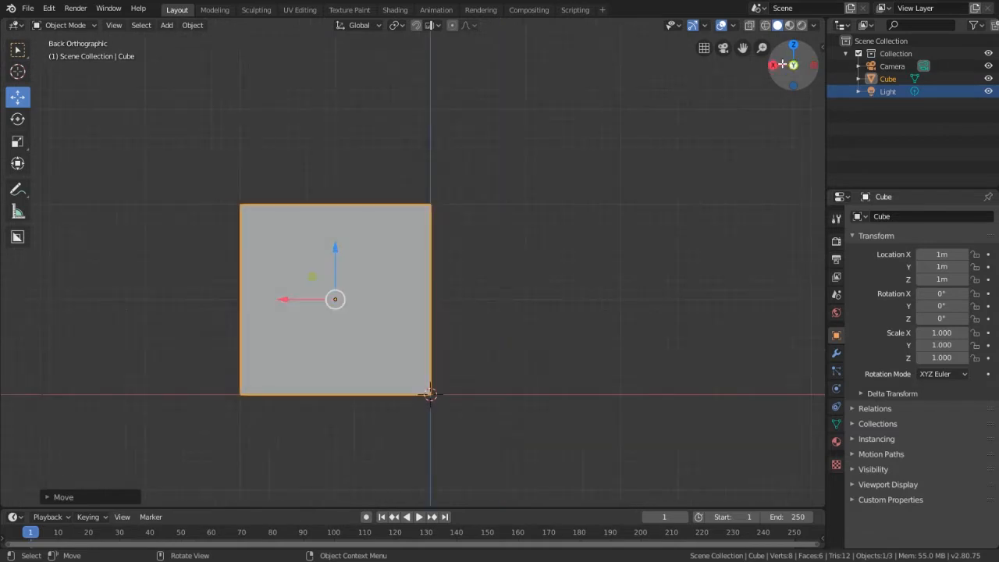
pyautogui.click(794, 65)
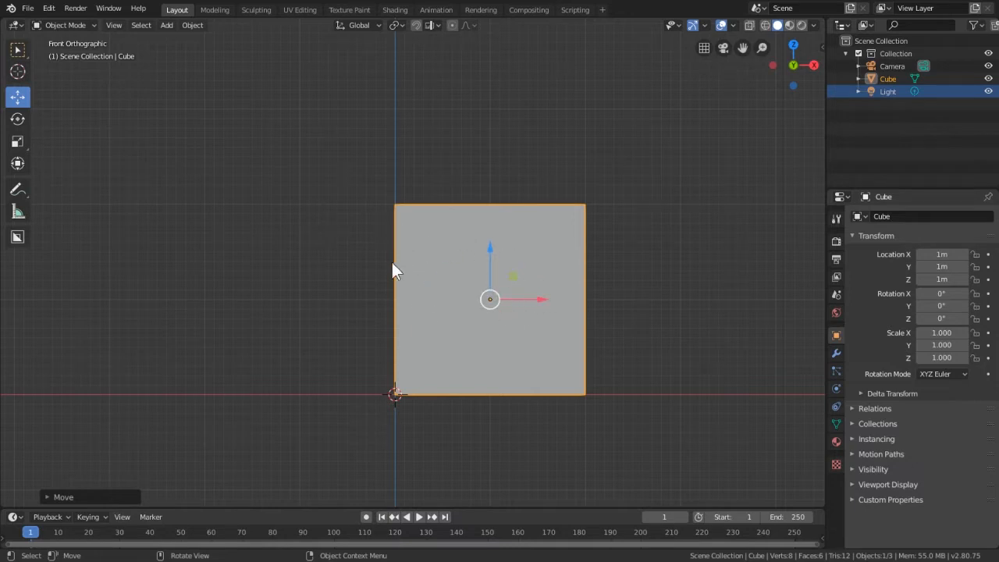
# Step: Orbit around the cube in perspective and return to the top orthographic view
pyautogui.moveTo(725, 189); pyautogui.dragTo(759, 248, button='middle')
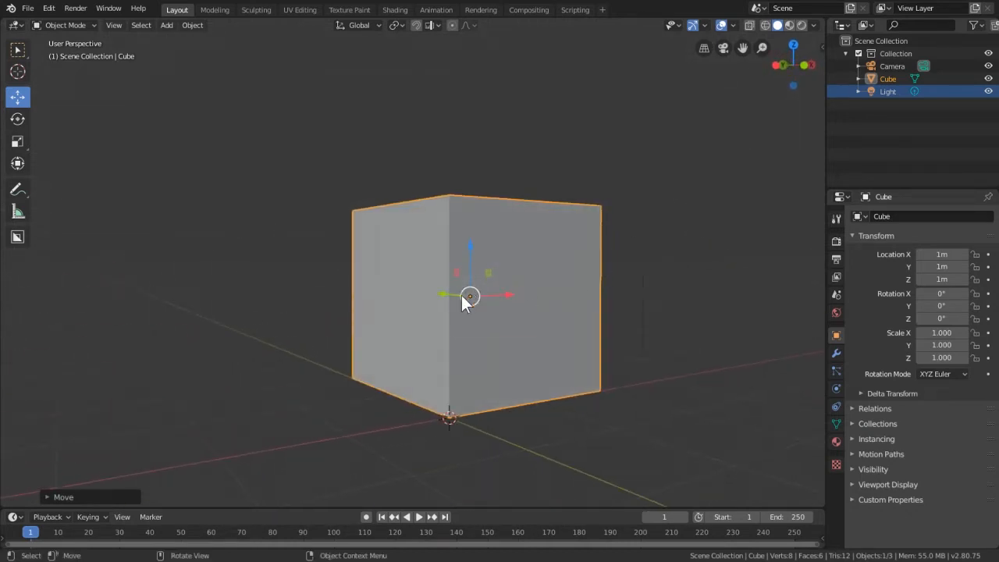
pyautogui.moveTo(471, 304); pyautogui.dragTo(663, 219, button='middle')
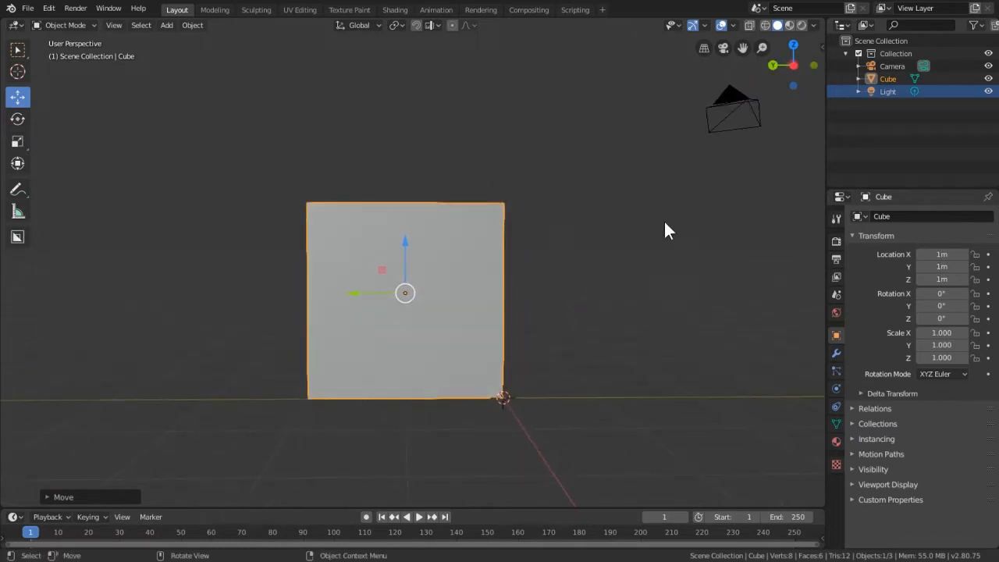
pyautogui.click(793, 45)
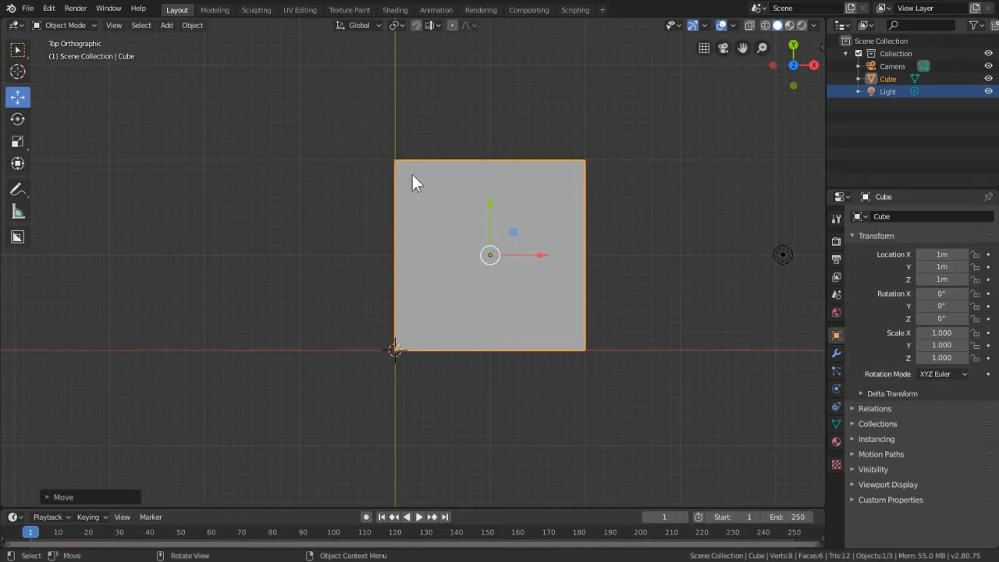
# Step: Rotate the cube freehand around several axes with the Rotate tool to about 129° X, 38.2° Y and -19.5° Z
pyautogui.moveTo(412, 182); pyautogui.dragTo(473, 190, button='middle')
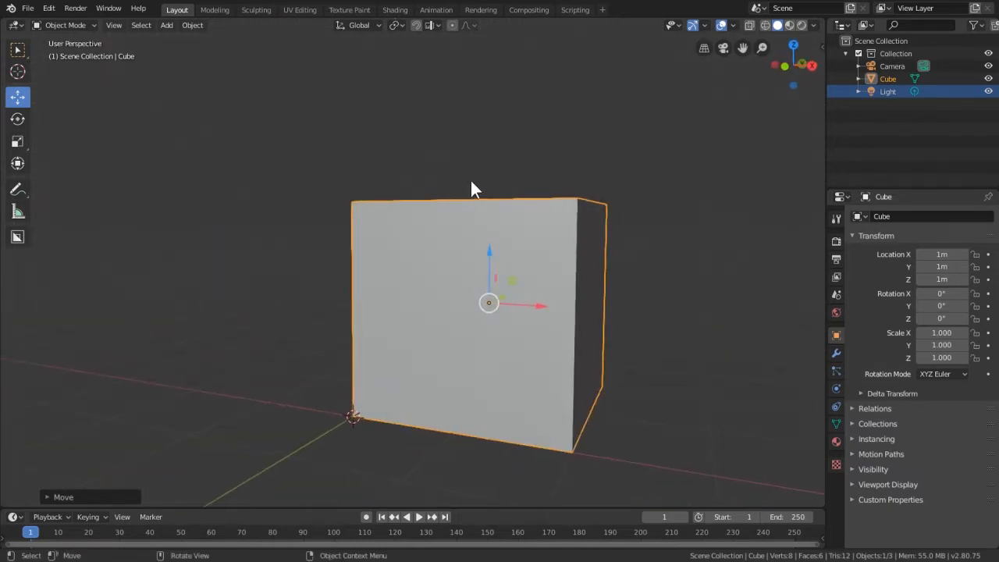
pyautogui.click(18, 118)
pyautogui.scroll(-4, 406, 281)
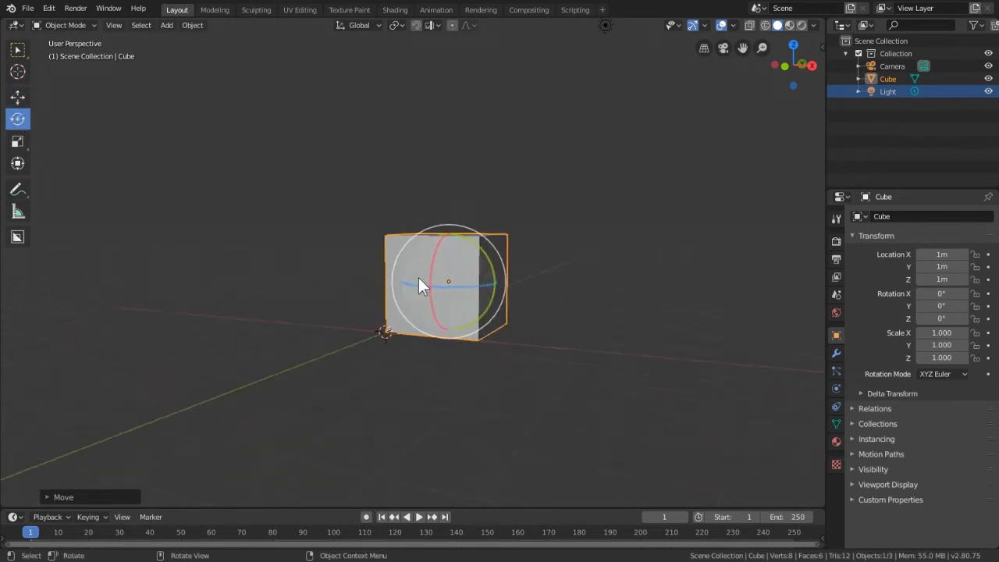
pyautogui.moveTo(419, 280); pyautogui.dragTo(448, 308, button='middle')
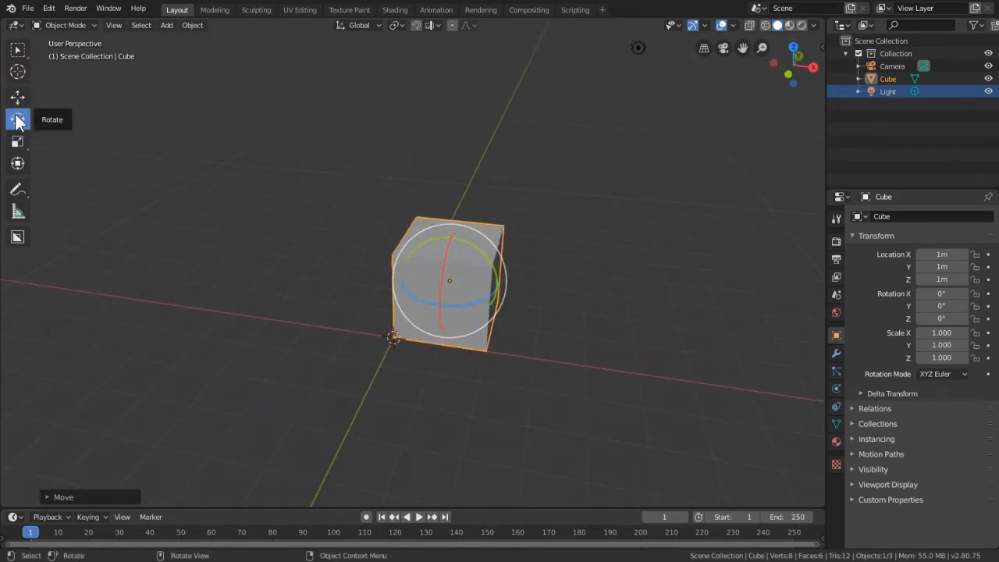
pyautogui.moveTo(486, 297); pyautogui.dragTo(465, 296)
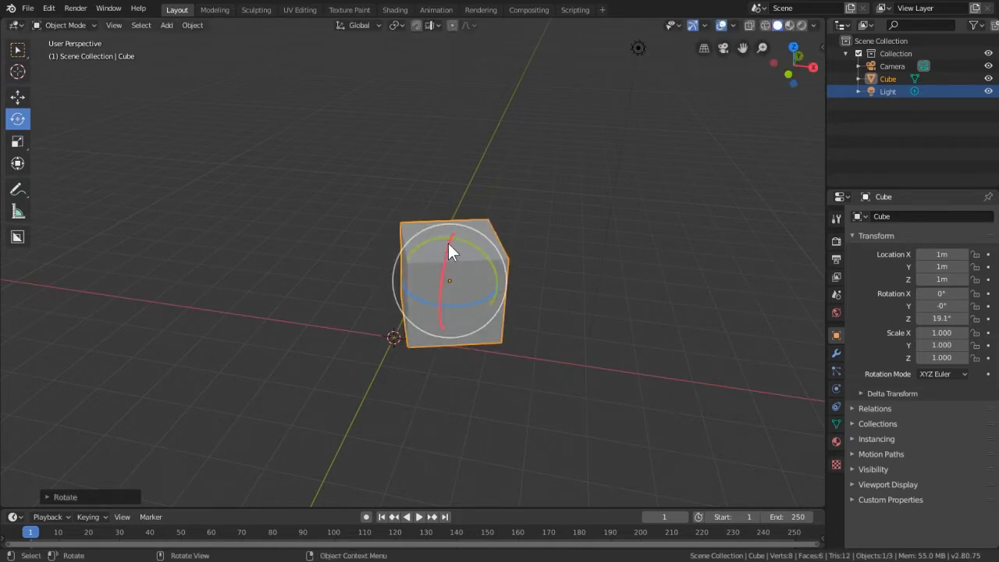
pyautogui.moveTo(449, 243); pyautogui.dragTo(499, 272)
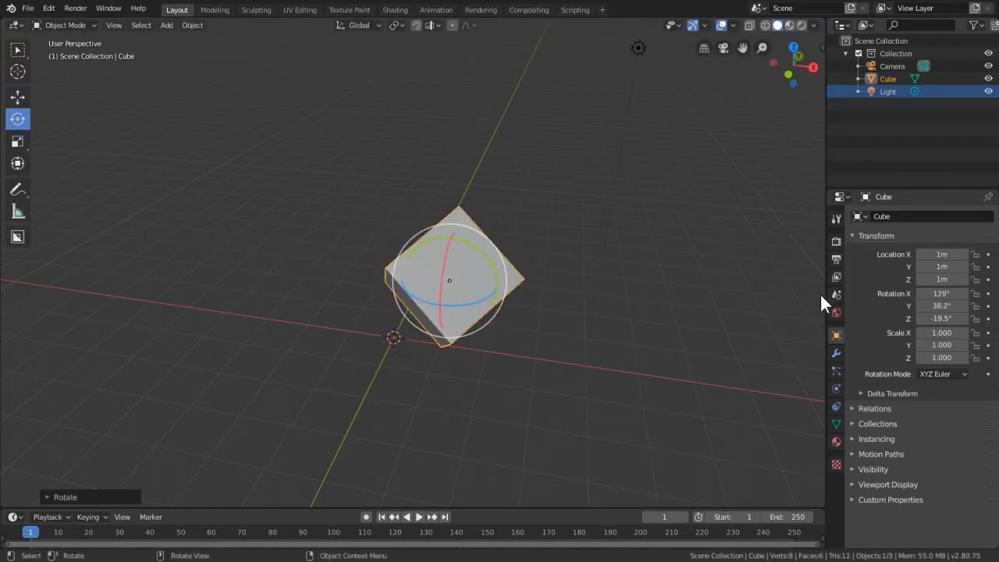
# Step: Set the cube's rotation to 0° on the X, Y and Z axes
pyautogui.click(936, 293)
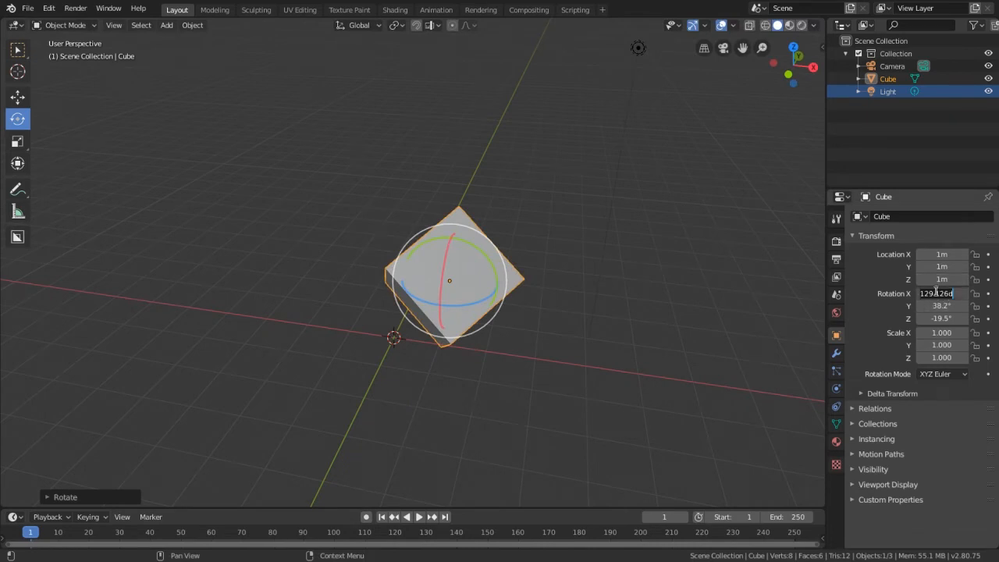
pyautogui.write('0')
pyautogui.press('Tab')
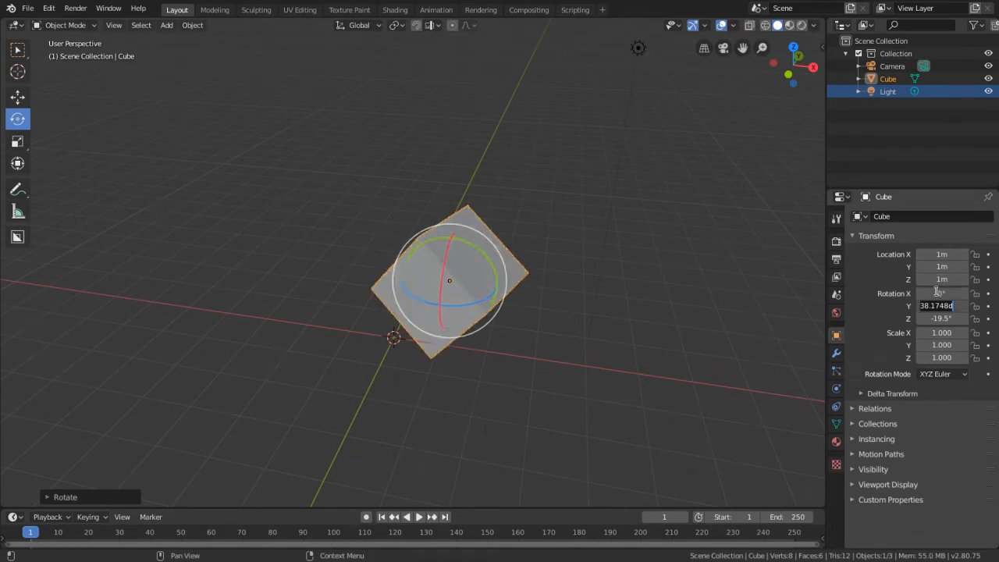
pyautogui.write('0')
pyautogui.press('Tab')
pyautogui.write('0')
pyautogui.press('Tab')
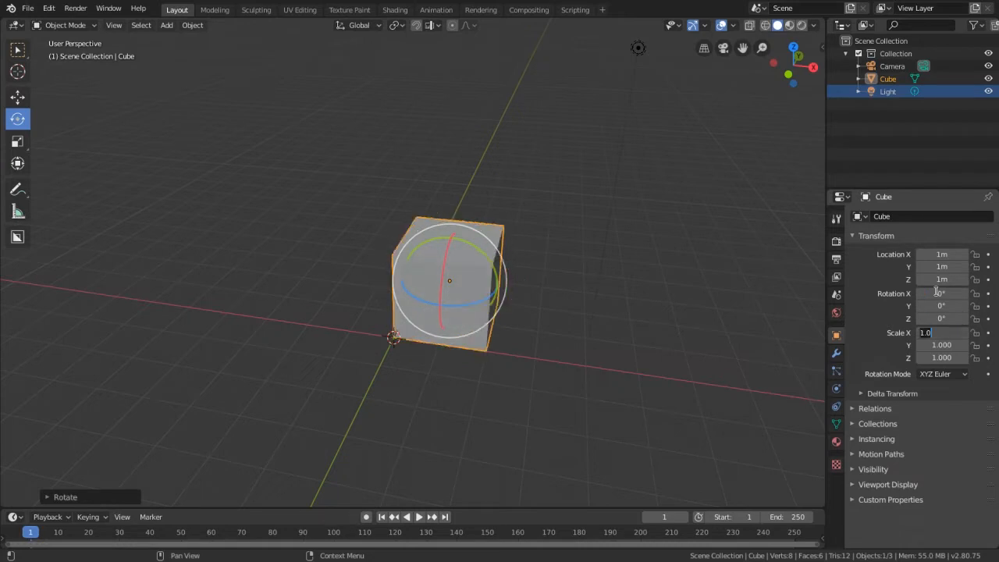
pyautogui.press('Return')
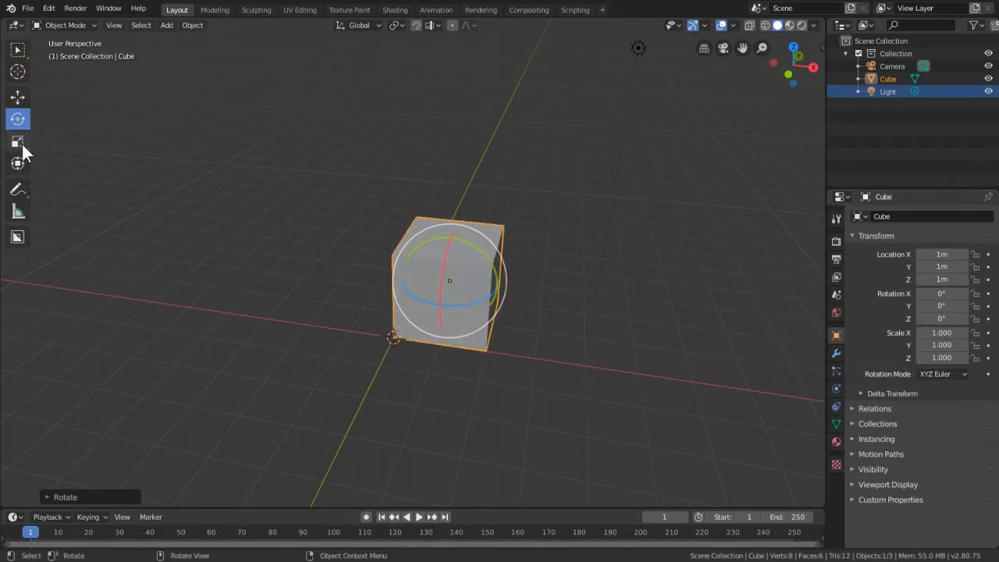
# Step: Scale the cube freehand with the Scale tool to about 5.92 on X, 5.42 on Y and 3.00 on Z
pyautogui.click(16, 143)
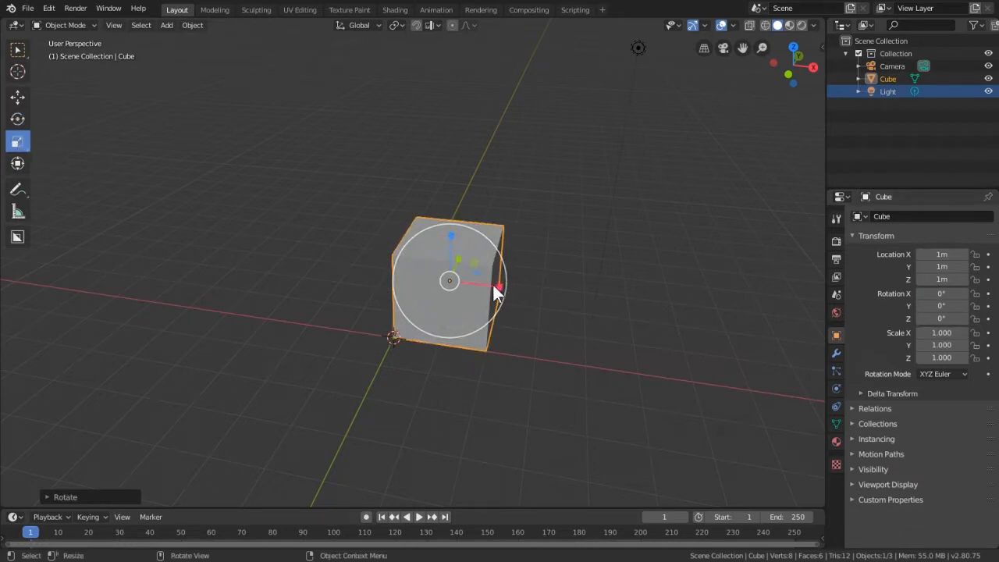
pyautogui.moveTo(494, 289); pyautogui.dragTo(566, 260)
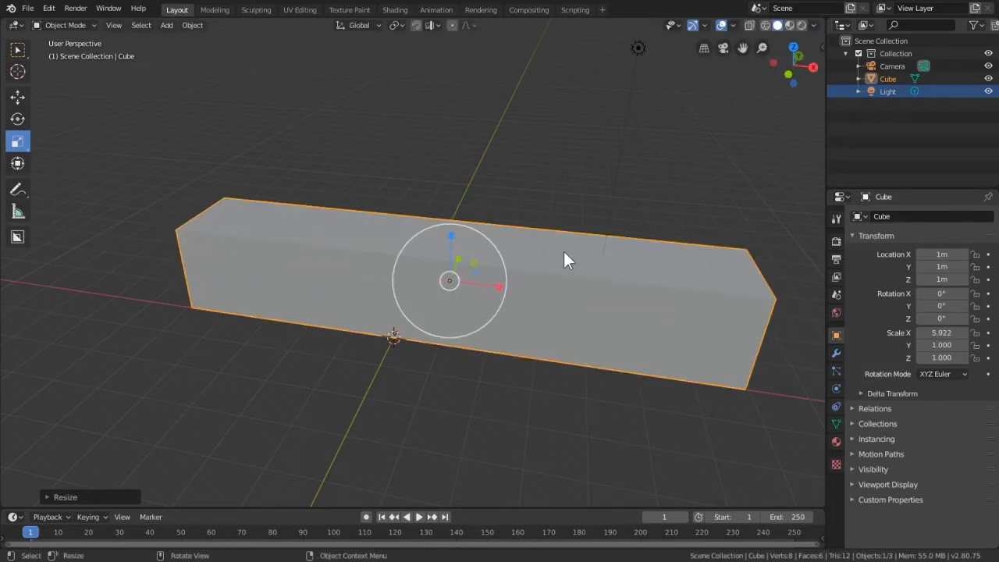
pyautogui.moveTo(458, 260); pyautogui.dragTo(497, 164)
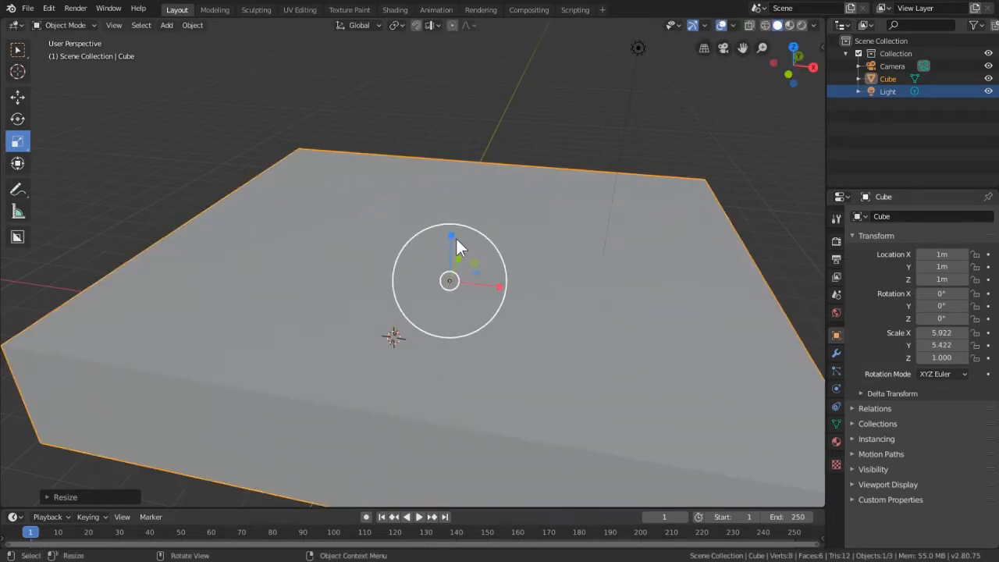
pyautogui.moveTo(457, 239); pyautogui.dragTo(471, 196)
pyautogui.scroll(-4, 470, 196)
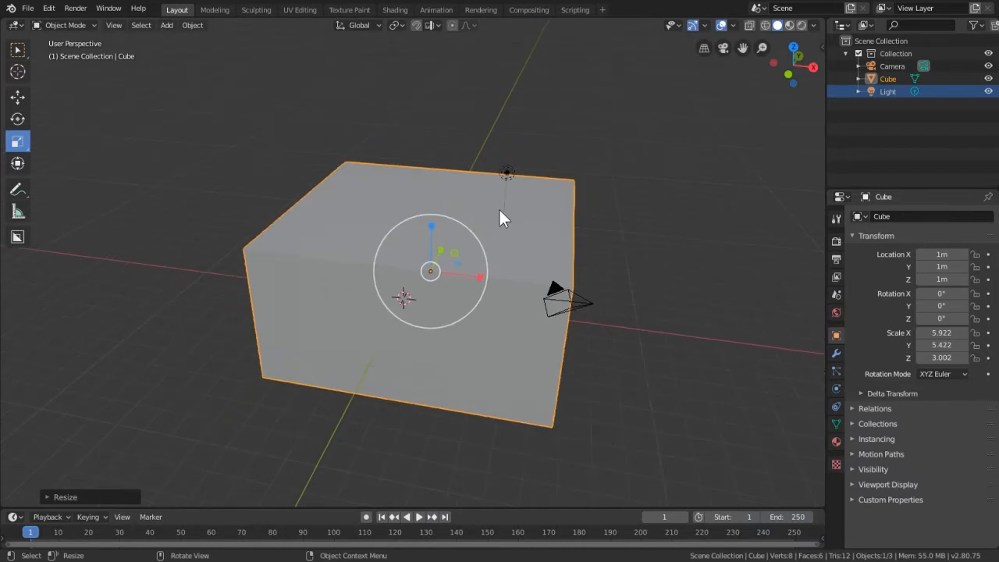
pyautogui.moveTo(500, 218); pyautogui.dragTo(410, 196, button='middle')
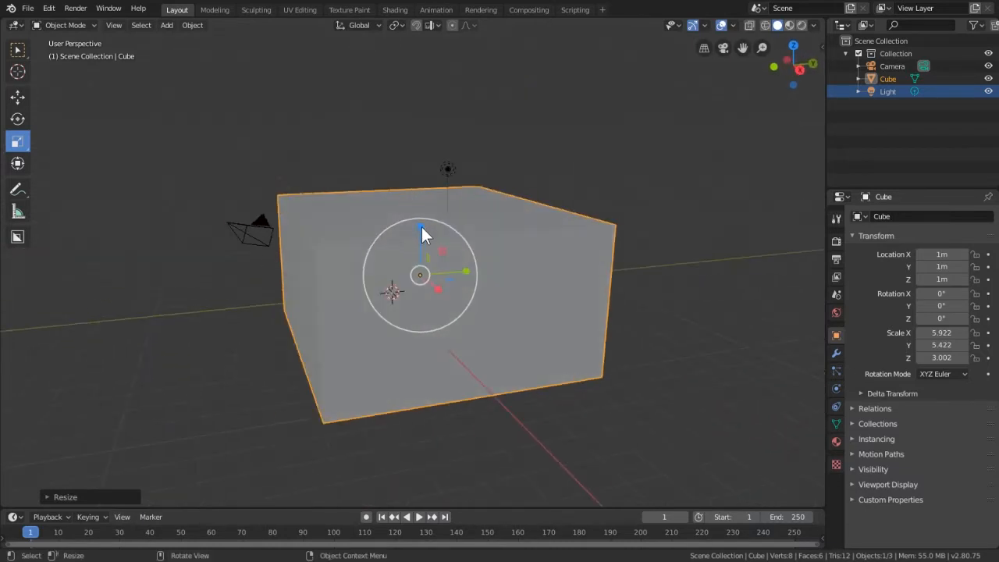
# Step: Undo the three scalings of the cube along Z, Y and X
pyautogui.hotkey('ctrl', 'z')
pyautogui.hotkey('ctrl', 'z')
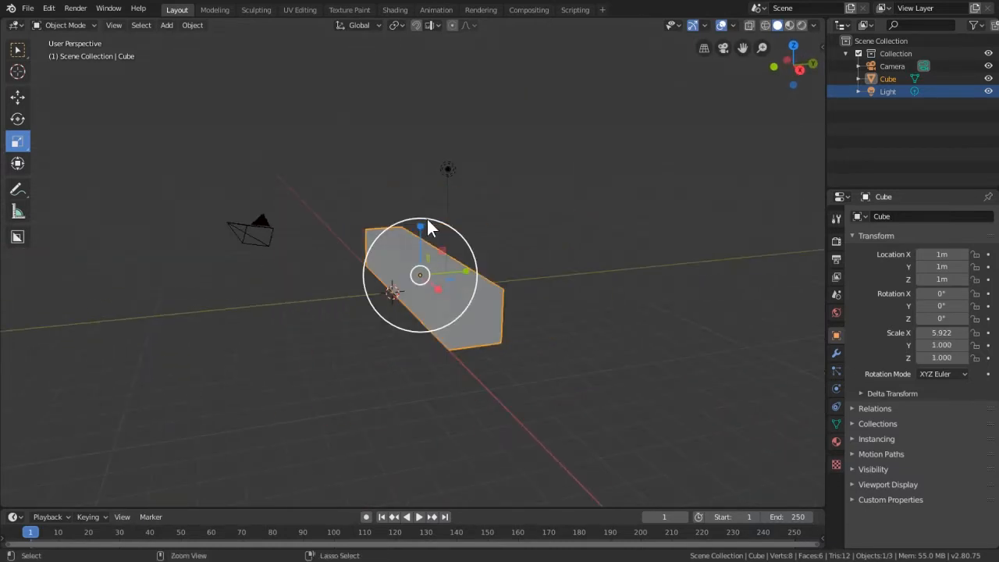
pyautogui.hotkey('ctrl', 'z')
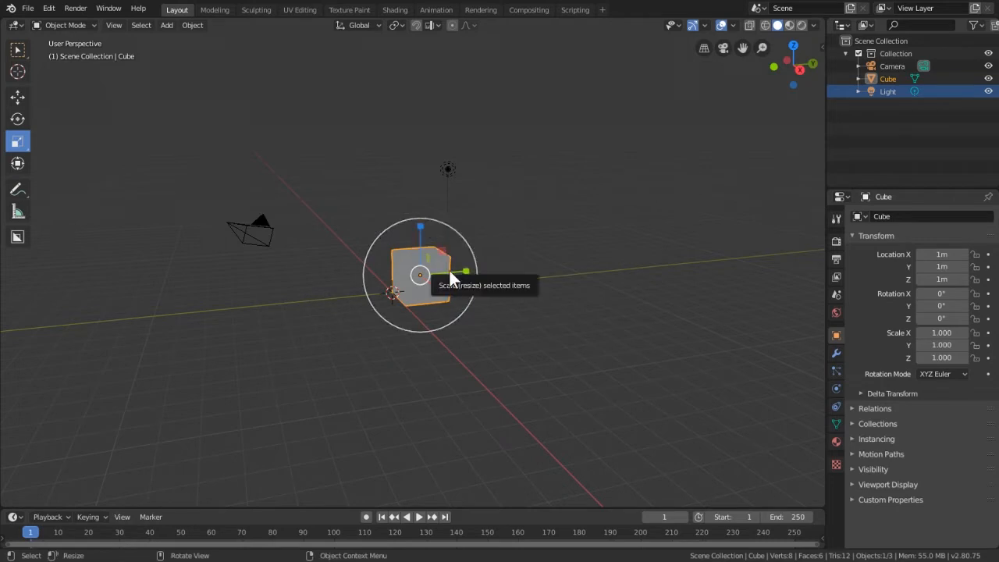
# Step: Use the combined Transform tool to raise the cube to about 2.14 m, rotate it about -27.6° on Y and scale Y to about 1.99
pyautogui.click(28, 162)
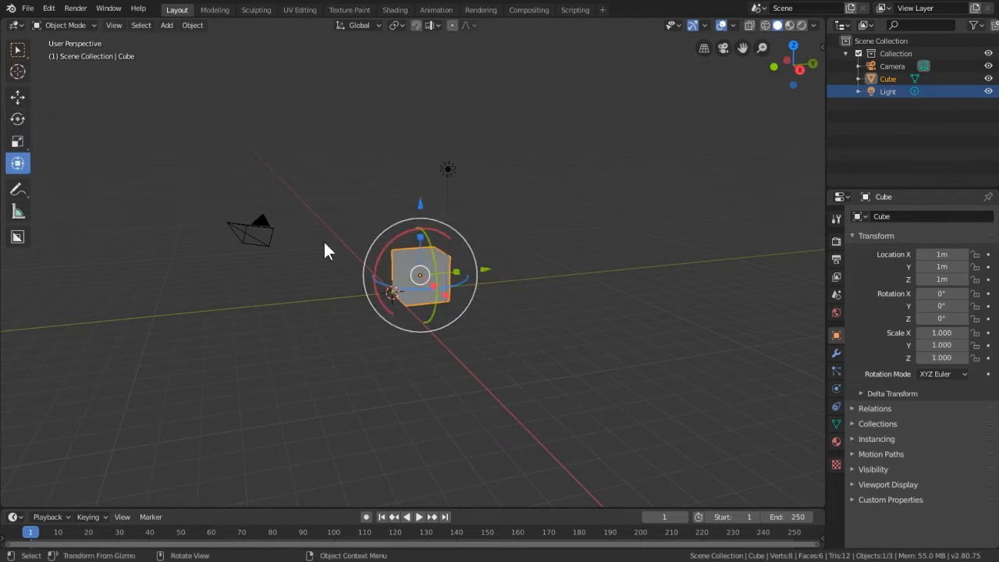
pyautogui.scroll(5, 403, 253)
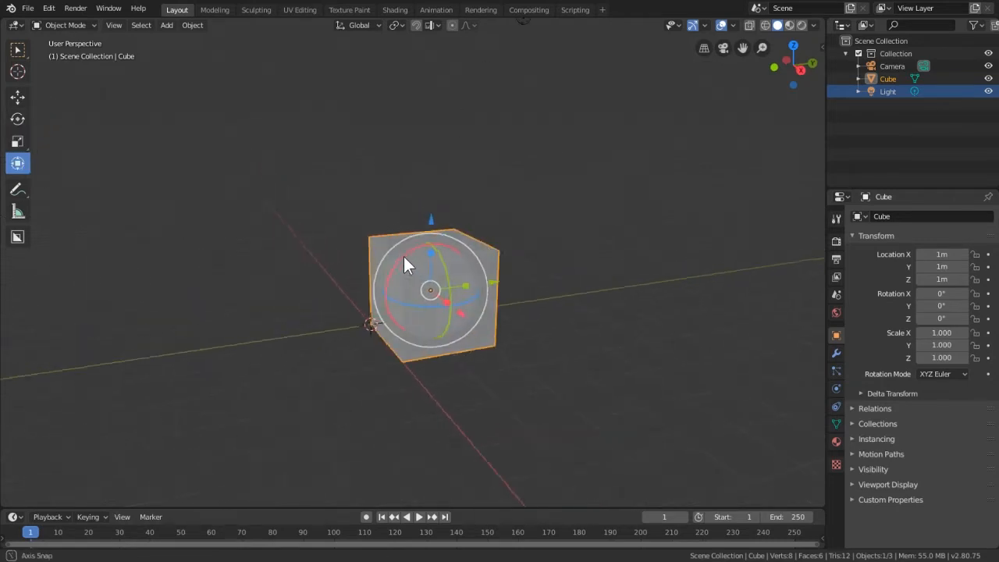
pyautogui.moveTo(403, 258); pyautogui.dragTo(420, 280, button='middle')
pyautogui.moveTo(444, 233); pyautogui.dragTo(499, 219)
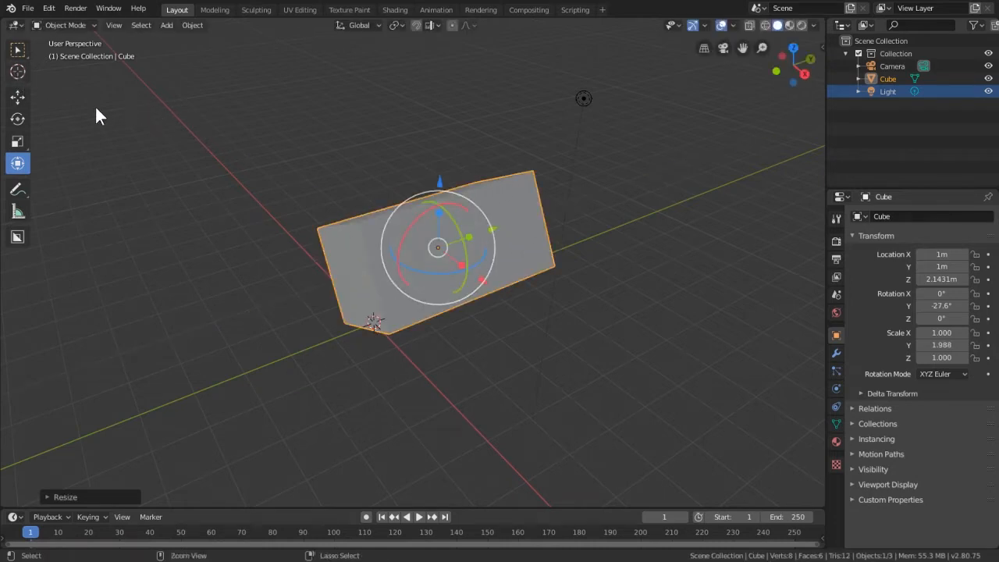
# Step: Undo the cube's move, rotation and scaling made with the Transform tool
pyautogui.hotkey('ctrl', 'z')
pyautogui.hotkey('ctrl', 'z')
pyautogui.hotkey('ctrl', 'z')
pyautogui.hotkey('ctrl', 'z')
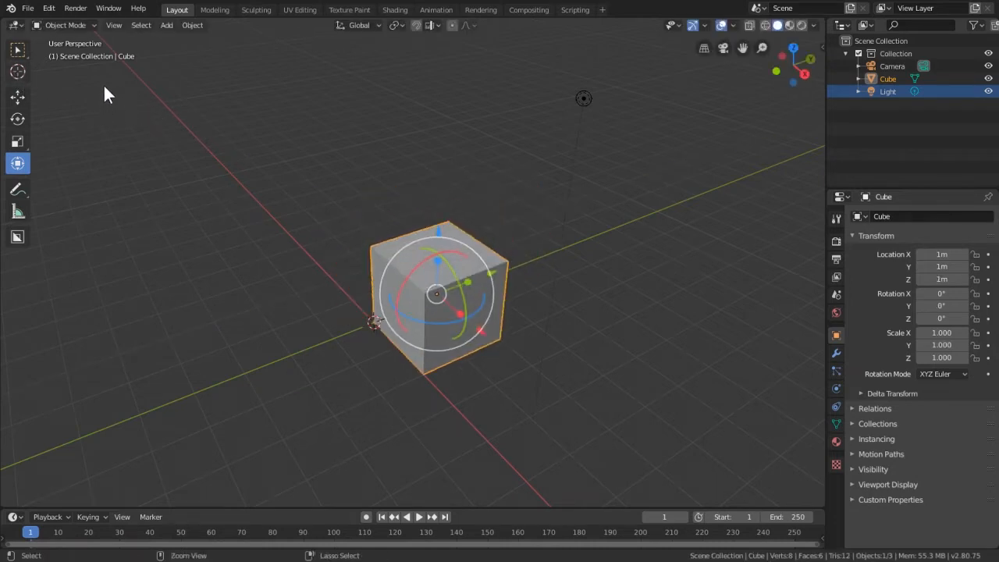
# Step: Activate the Select Box tool and switch the cube from Object Mode to Edit Mode
pyautogui.click(18, 50)
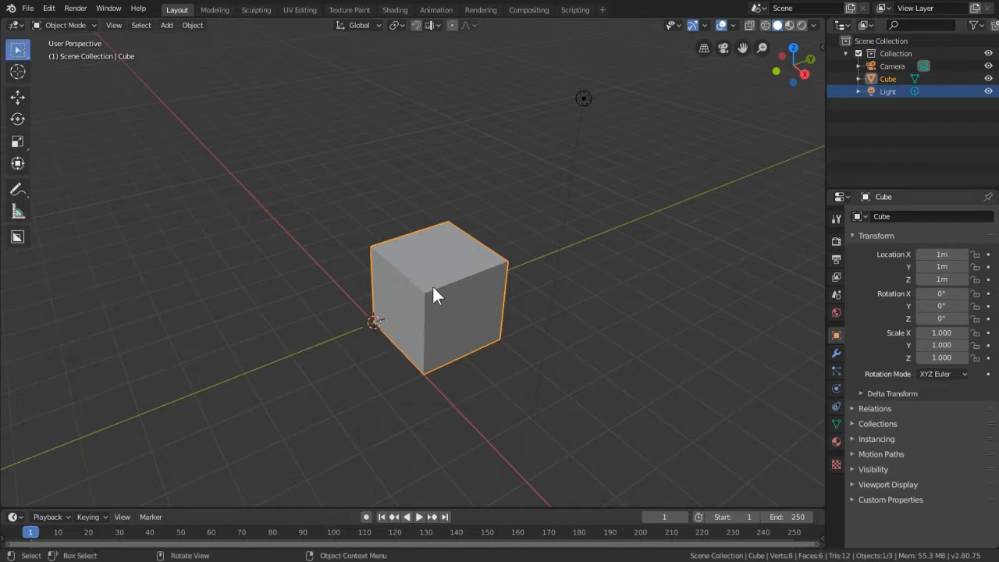
pyautogui.moveTo(458, 295); pyautogui.dragTo(273, 297, button='middle')
pyautogui.scroll(4, 389, 268)
pyautogui.scroll(-3, 380, 267)
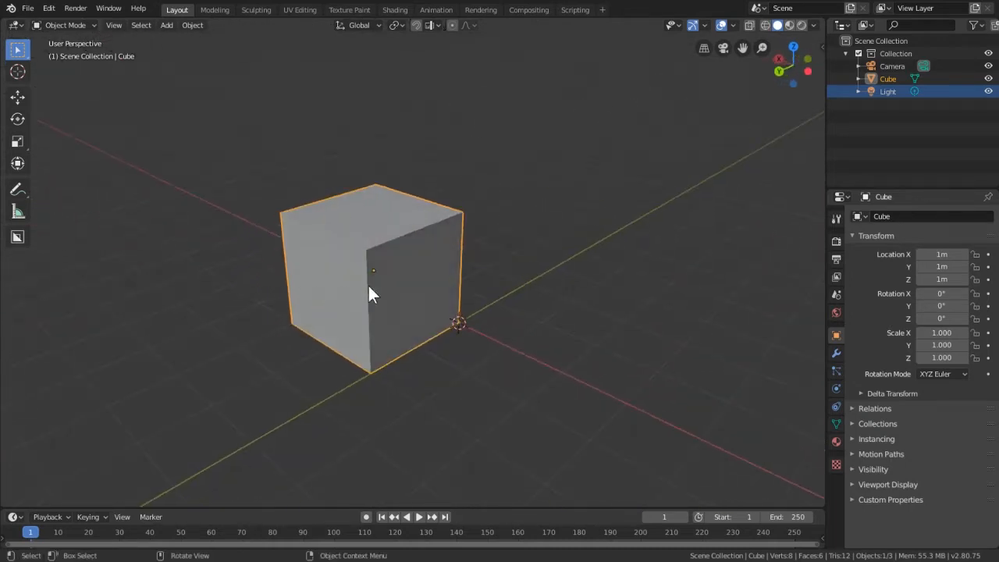
pyautogui.moveTo(407, 287); pyautogui.dragTo(378, 235, button='middle')
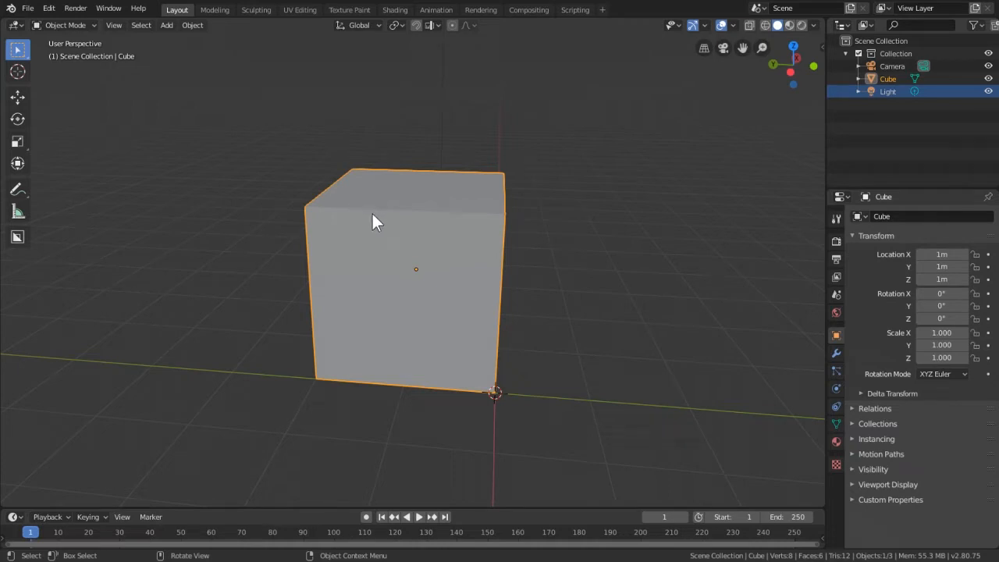
pyautogui.moveTo(434, 265); pyautogui.dragTo(299, 208, button='middle')
pyautogui.moveTo(291, 148); pyautogui.dragTo(500, 183, button='middle')
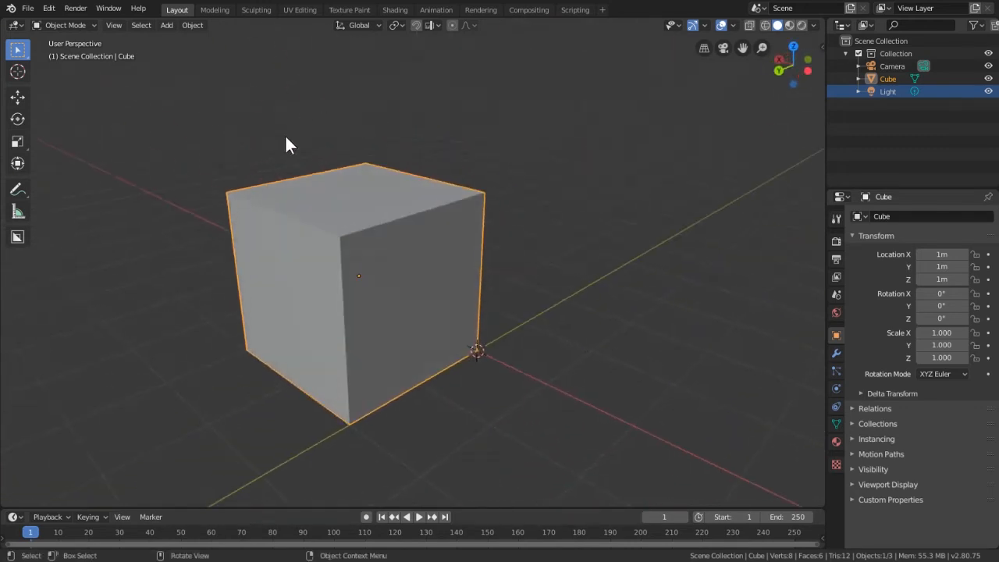
pyautogui.click(71, 23)
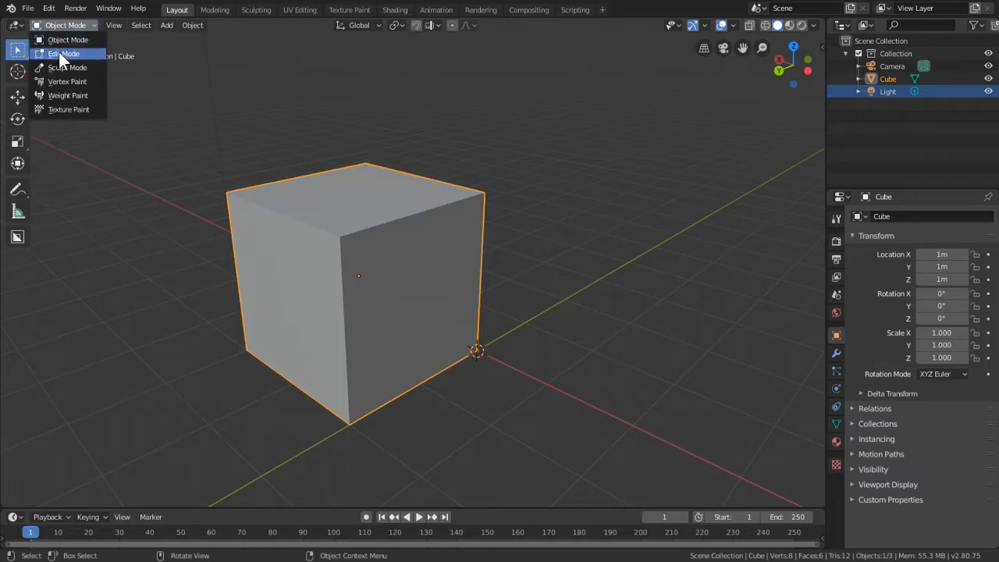
pyautogui.click(60, 53)
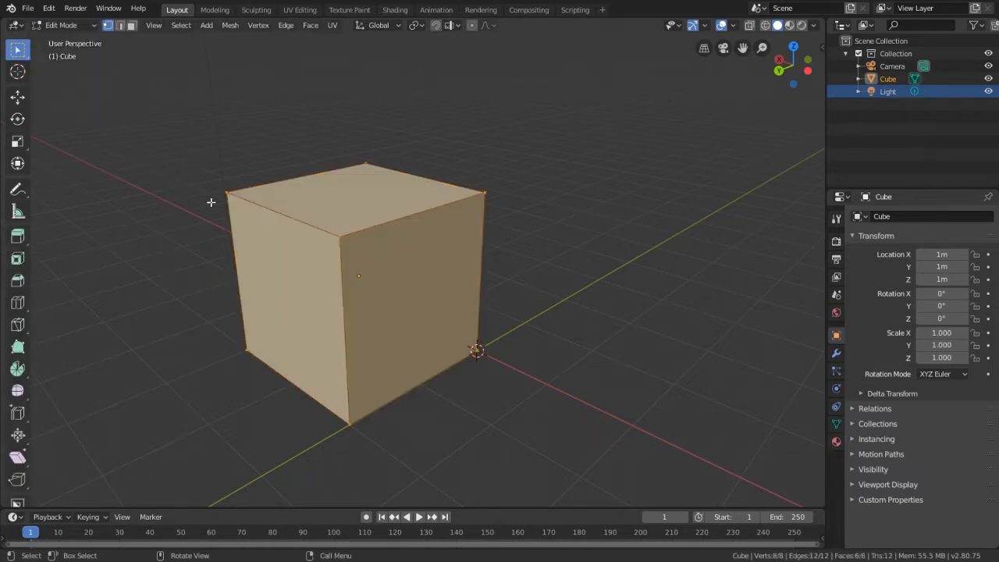
# Step: Toggle repeatedly between Object Mode and Edit Mode, ending in Edit Mode
pyautogui.press('Tab')
pyautogui.press('Tab')
pyautogui.press('Tab')
pyautogui.press('Tab')
pyautogui.press('Tab')
pyautogui.press('Tab')
pyautogui.press('Tab')
pyautogui.press('Tab')
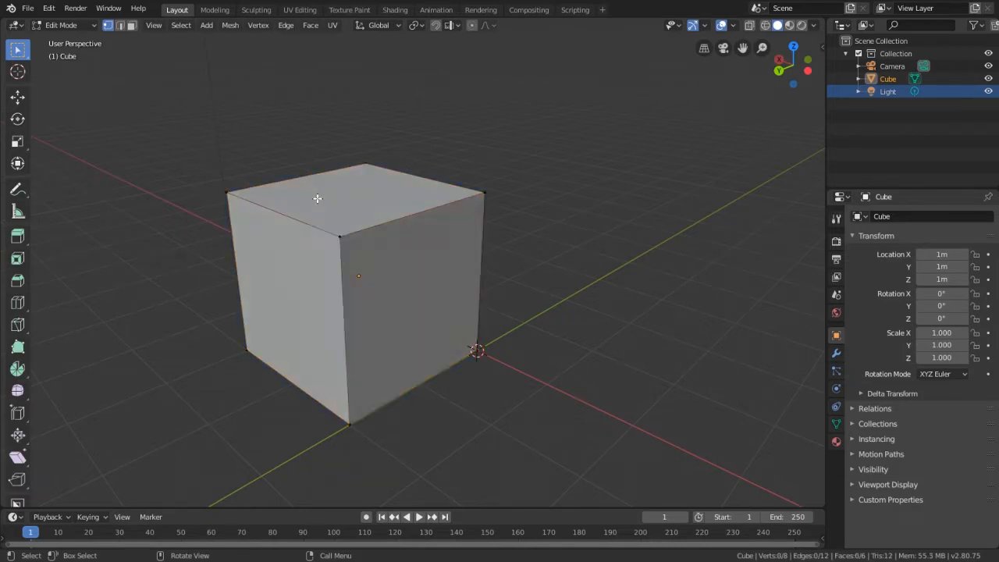
# Step: Clear the mesh selection and select individual vertices at the corners of the cube's top face
pyautogui.hotkey('alt', 'a')
pyautogui.click(340, 237)
pyautogui.click(339, 236)
pyautogui.click(483, 192)
# Step: Switch to face selection mode and delete the cube's top face
pyautogui.click(121, 25)
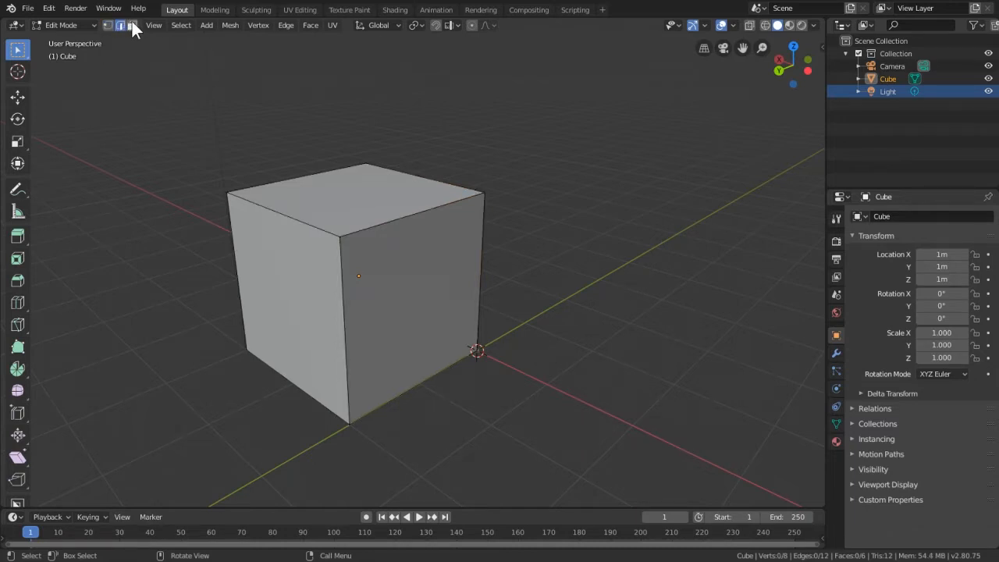
pyautogui.click(132, 22)
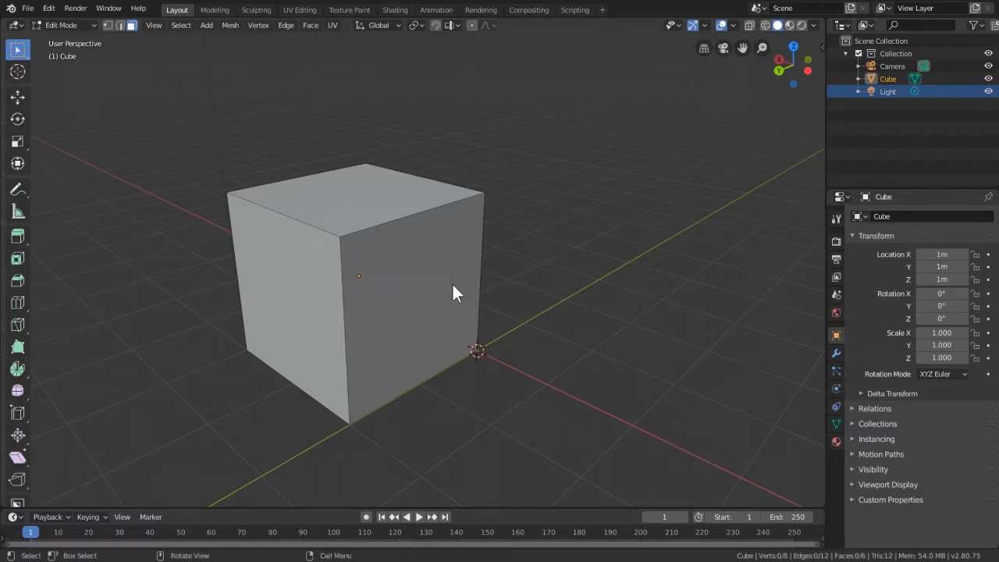
pyautogui.click(341, 237)
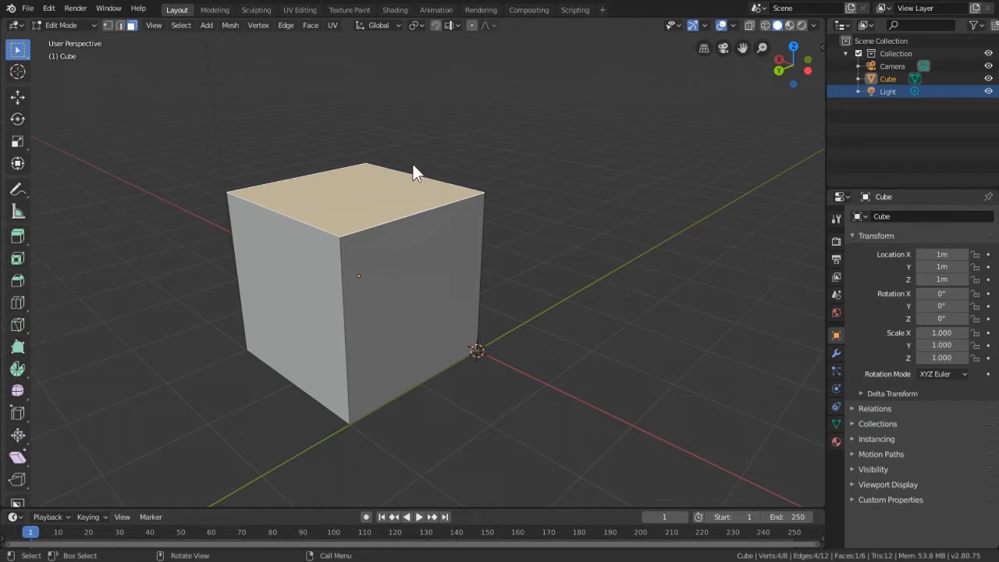
pyautogui.press('x')
pyautogui.click(362, 195)
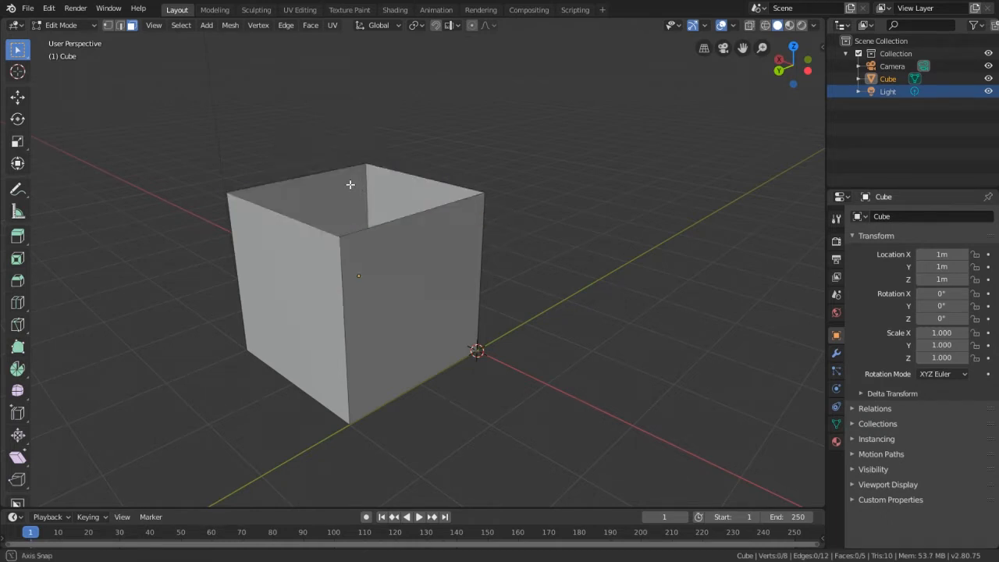
# Step: Inspect the inside of the open cube from several angles and return to Object Mode
pyautogui.moveTo(349, 184); pyautogui.dragTo(261, 216, button='middle')
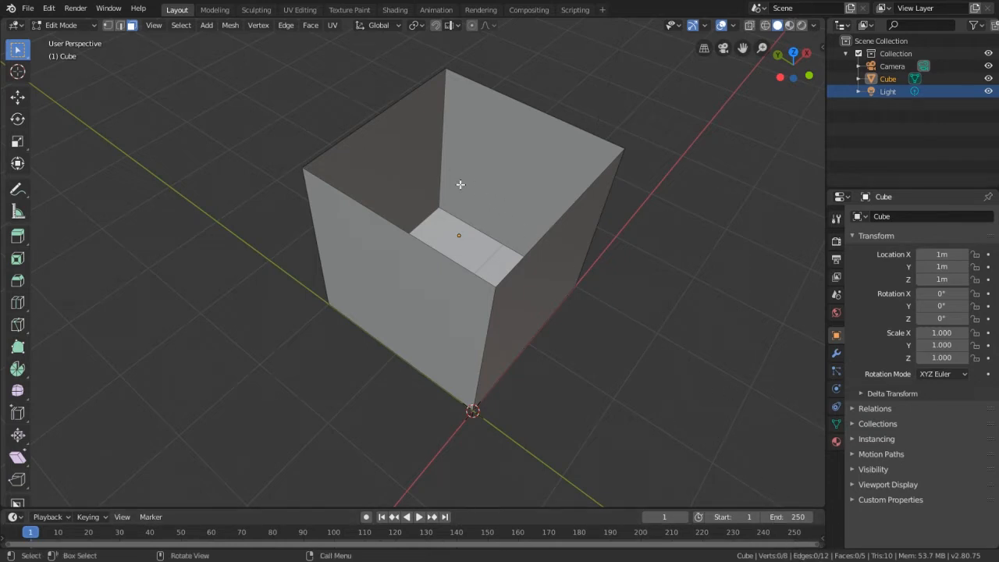
pyautogui.moveTo(461, 185); pyautogui.dragTo(190, 227, button='middle')
pyautogui.press('Tab')
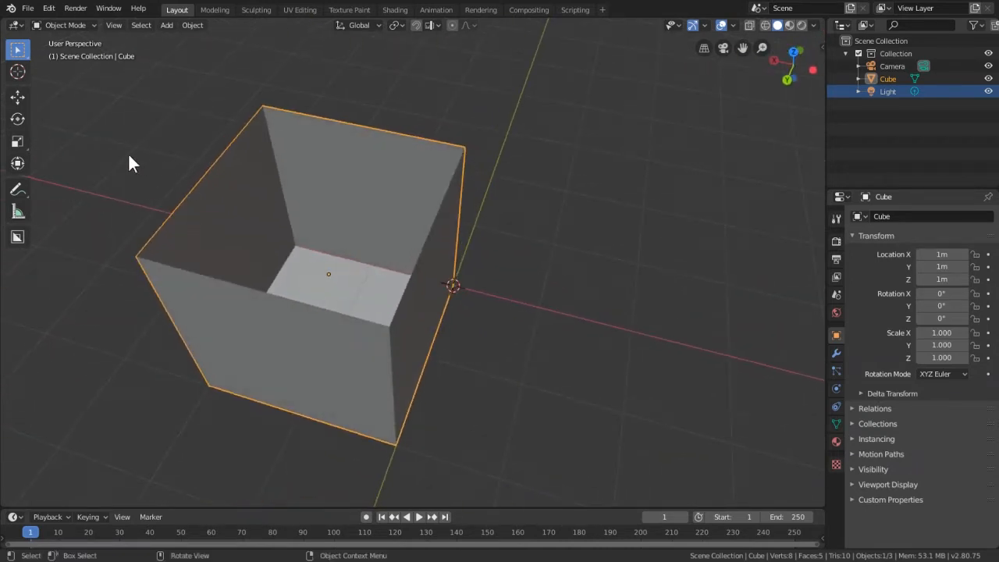
pyautogui.press('Tab')
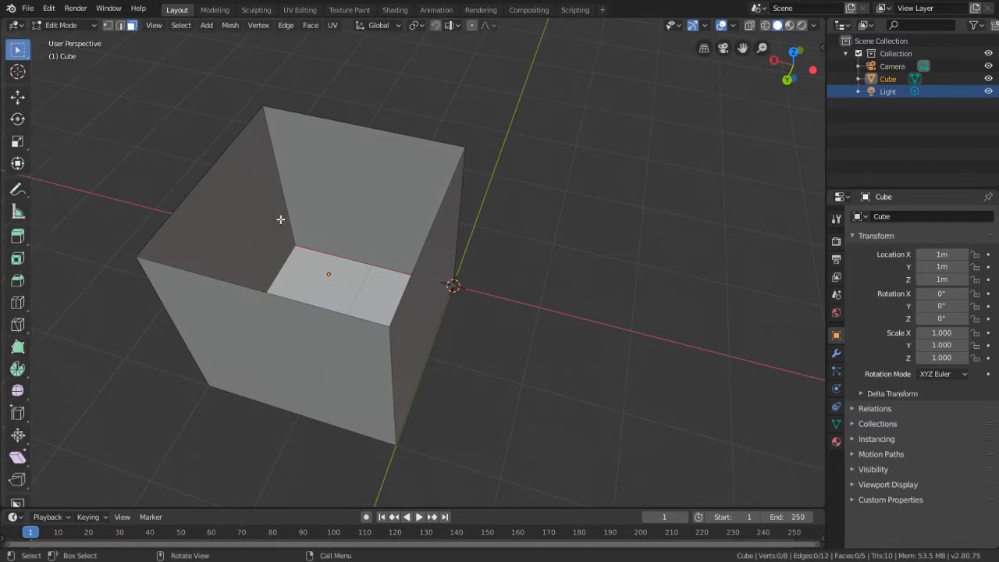
pyautogui.press('Tab')
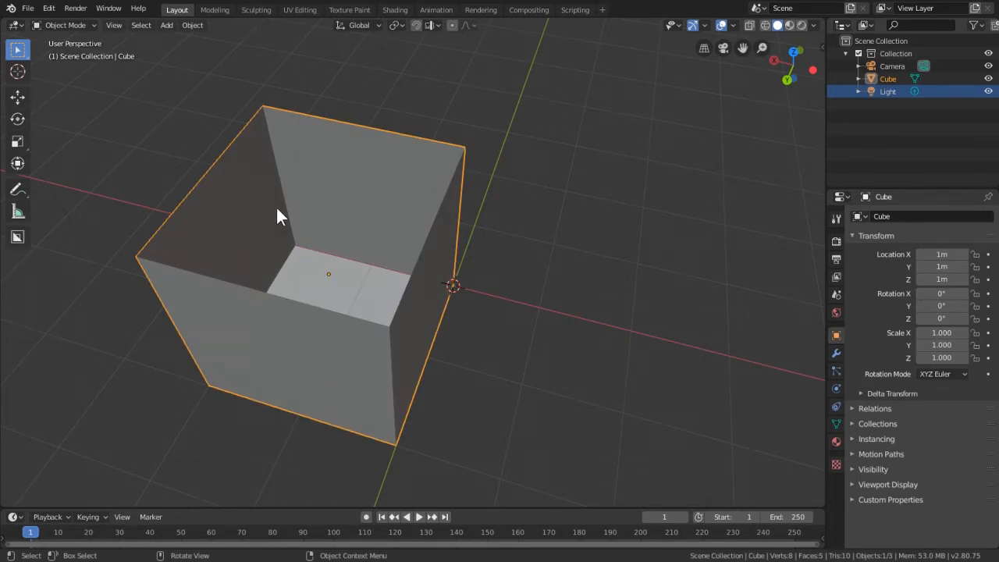
# Step: Delete the open cube and add a plane mesh to the scene
pyautogui.press('Delete')
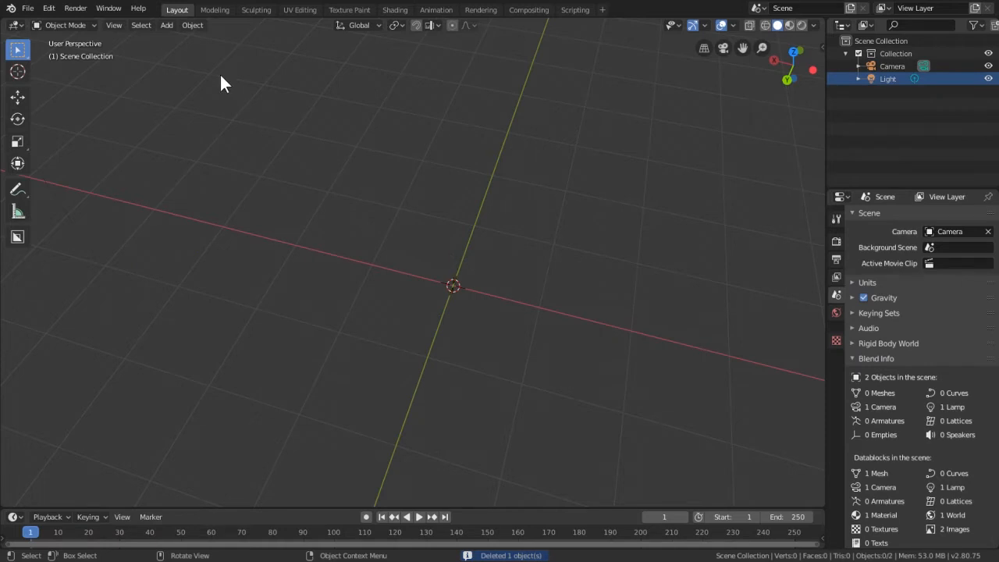
pyautogui.click(173, 29)
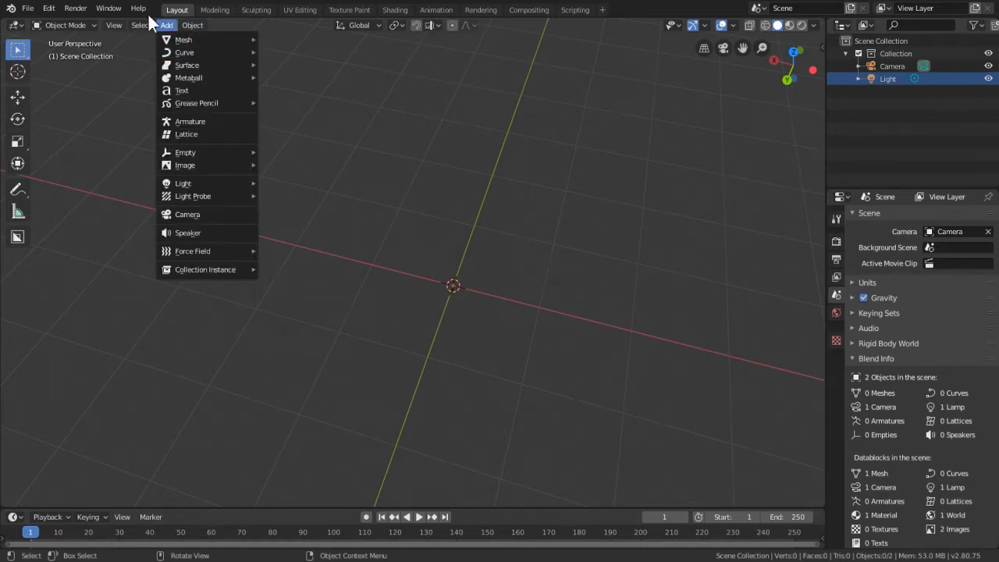
pyautogui.click(168, 27)
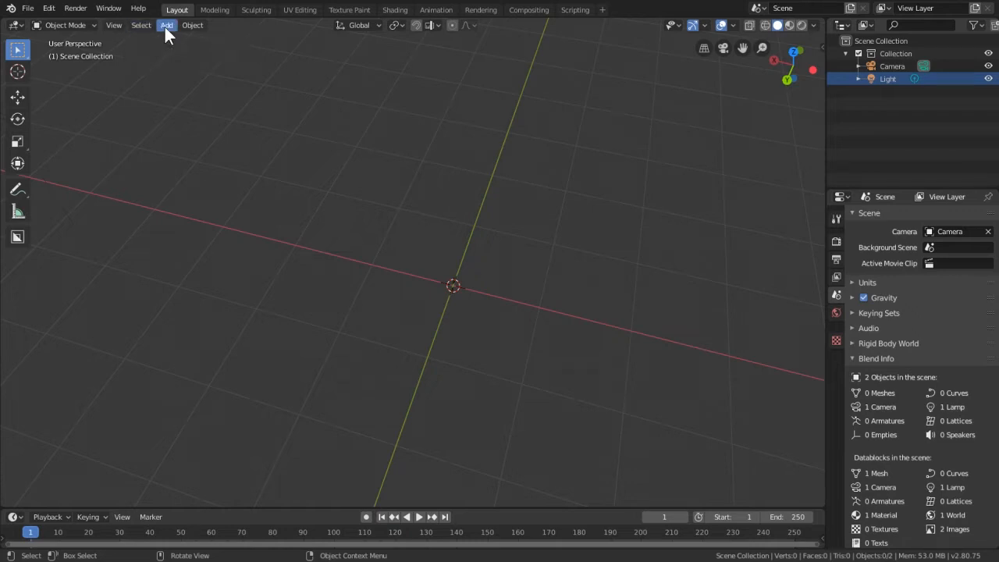
pyautogui.click(164, 26)
pyautogui.moveTo(123, 28)
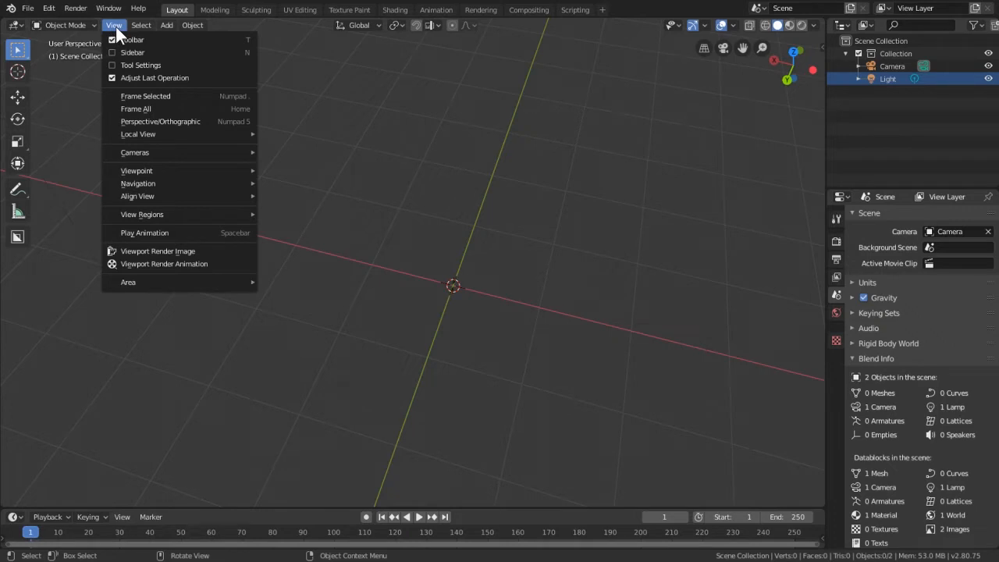
pyautogui.moveTo(165, 26)
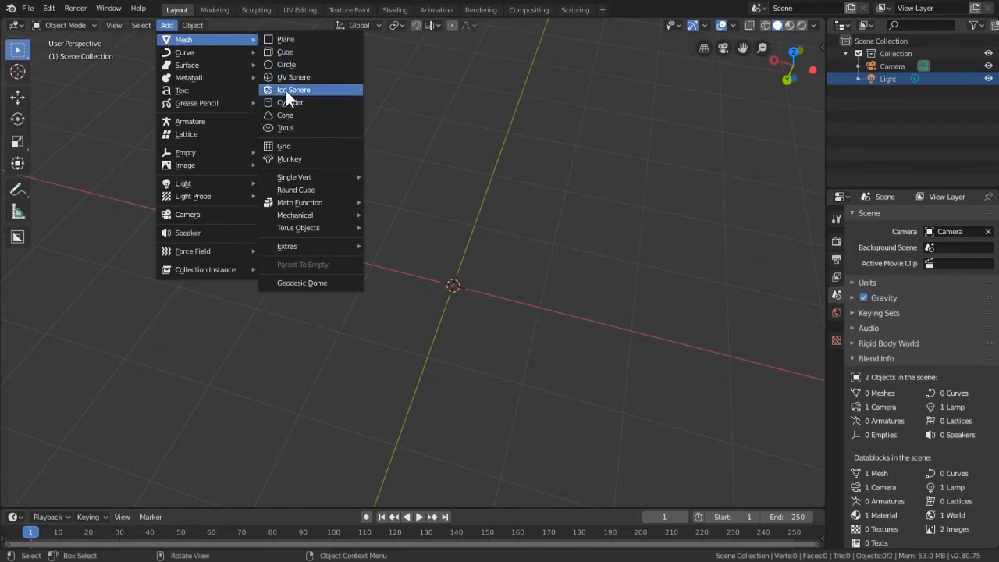
pyautogui.click(297, 40)
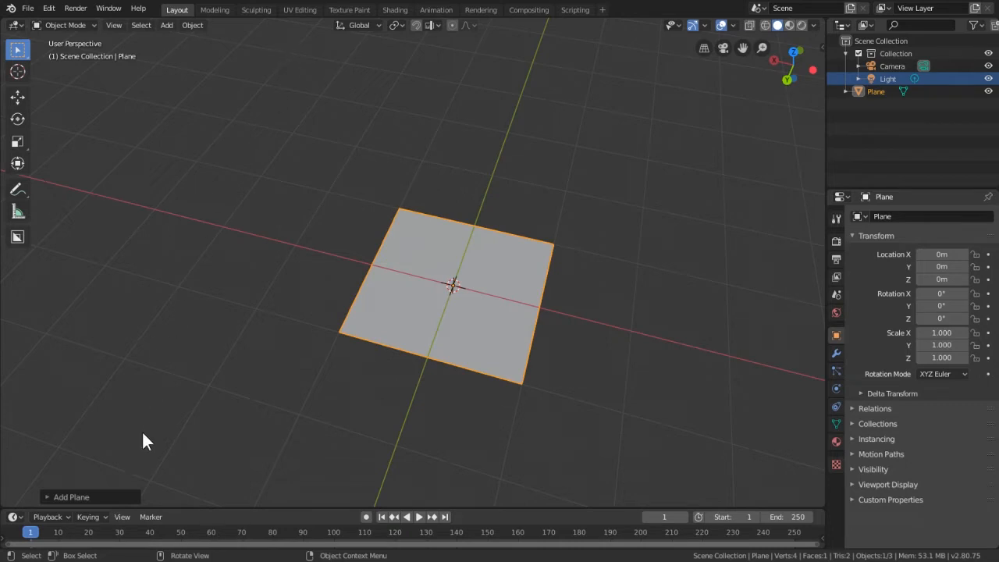
# Step: Set the new plane's size to 30 m
pyautogui.click(46, 497)
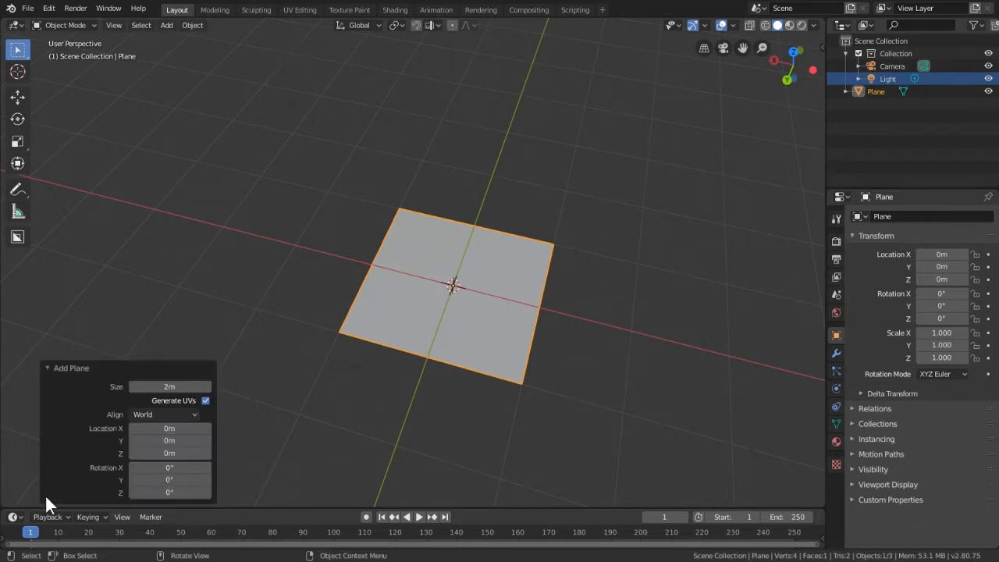
pyautogui.click(162, 388)
pyautogui.write('30')
pyautogui.press('Return')
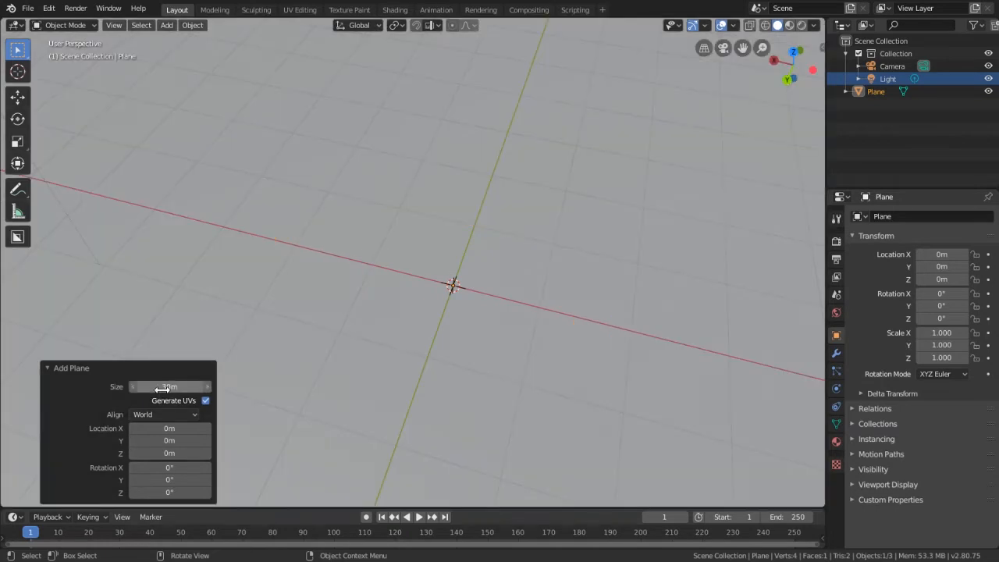
pyautogui.click(54, 370)
# Step: Examine the enlarged plane from above and at an angle, and check its size setting
pyautogui.scroll(-4, 482, 201)
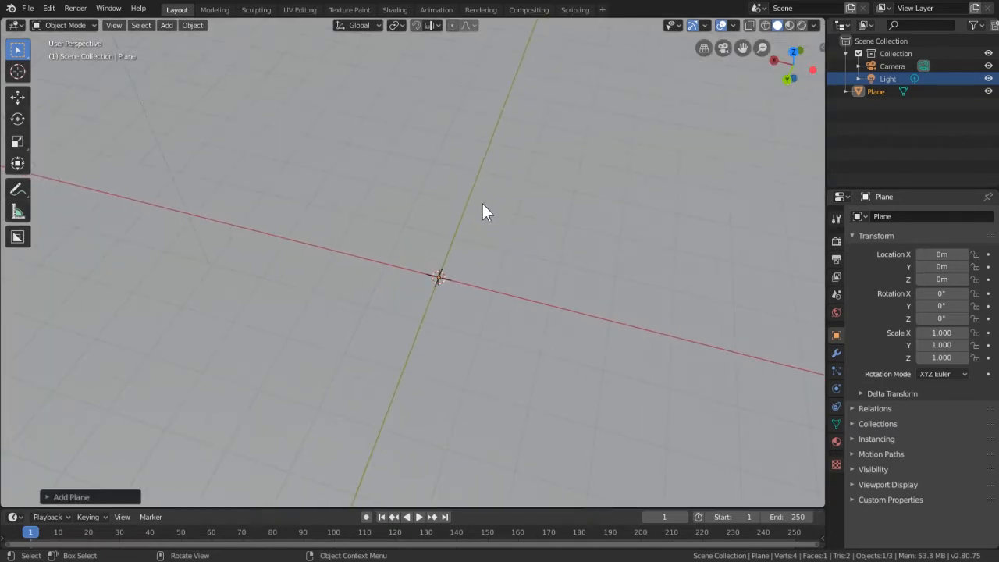
pyautogui.moveTo(493, 218); pyautogui.dragTo(537, 263, button='middle')
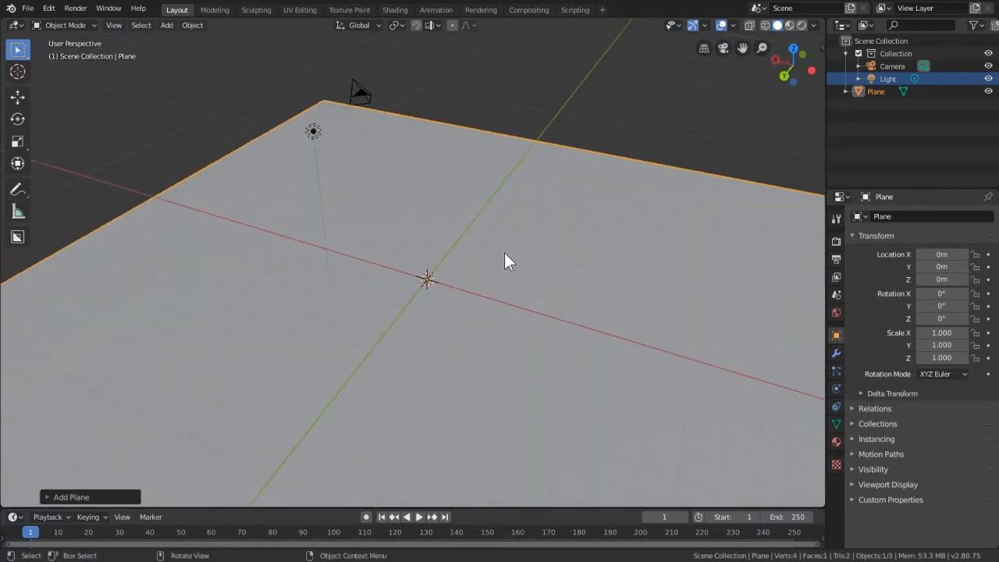
pyautogui.moveTo(424, 284); pyautogui.dragTo(297, 396, button='middle')
pyautogui.click(47, 495)
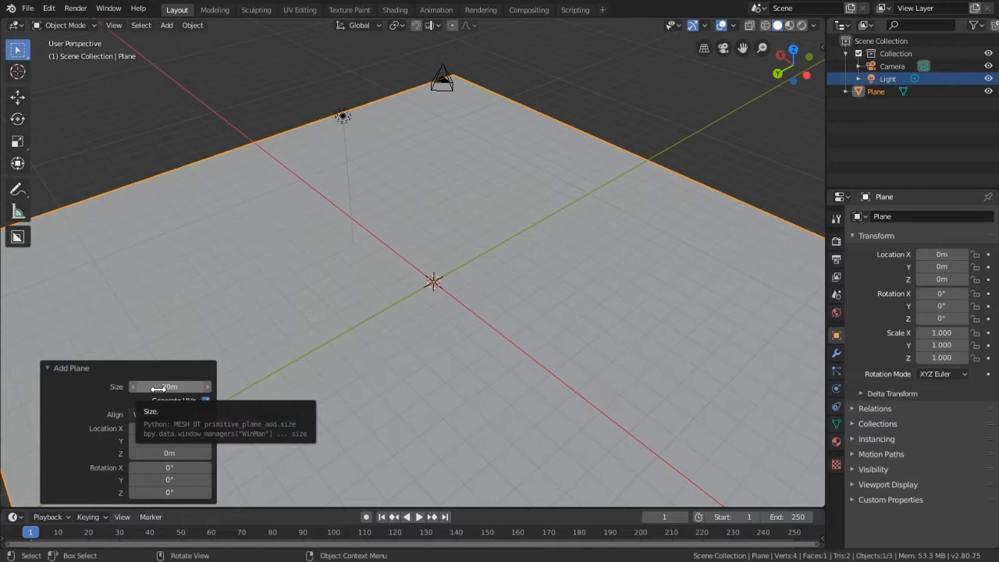
pyautogui.scroll(-5, 328, 270)
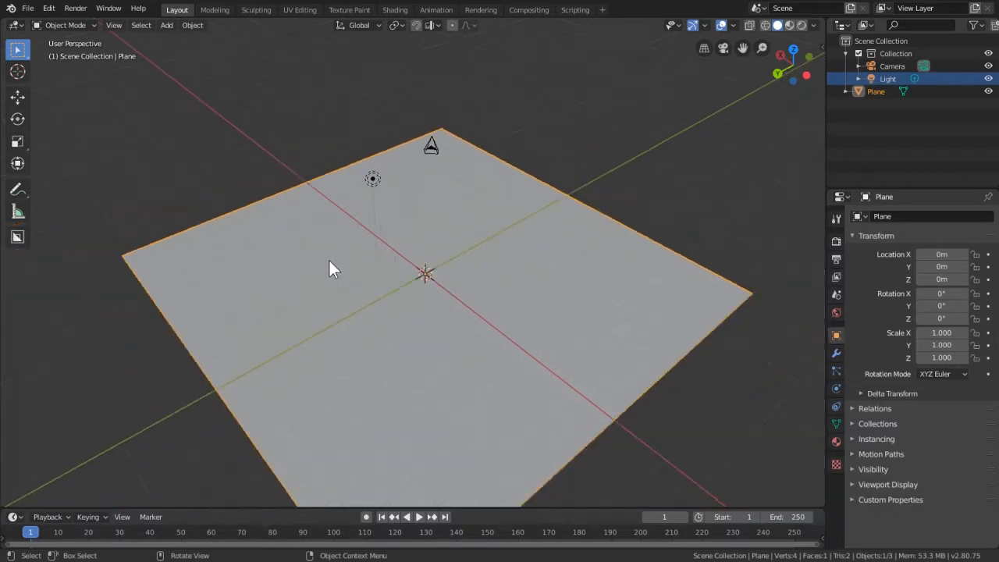
pyautogui.moveTo(328, 258); pyautogui.dragTo(292, 302, button='middle')
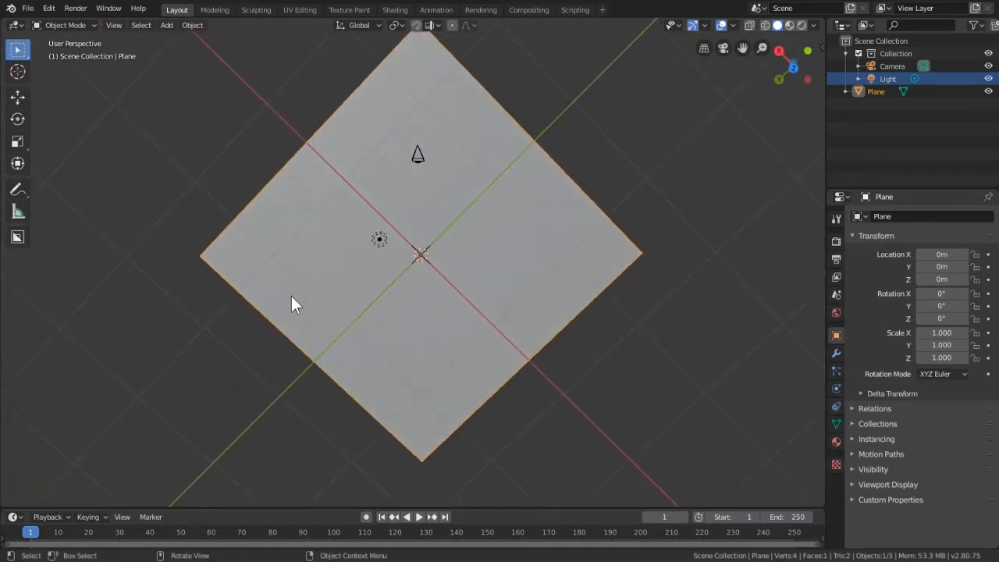
pyautogui.moveTo(257, 248); pyautogui.dragTo(322, 210, button='middle')
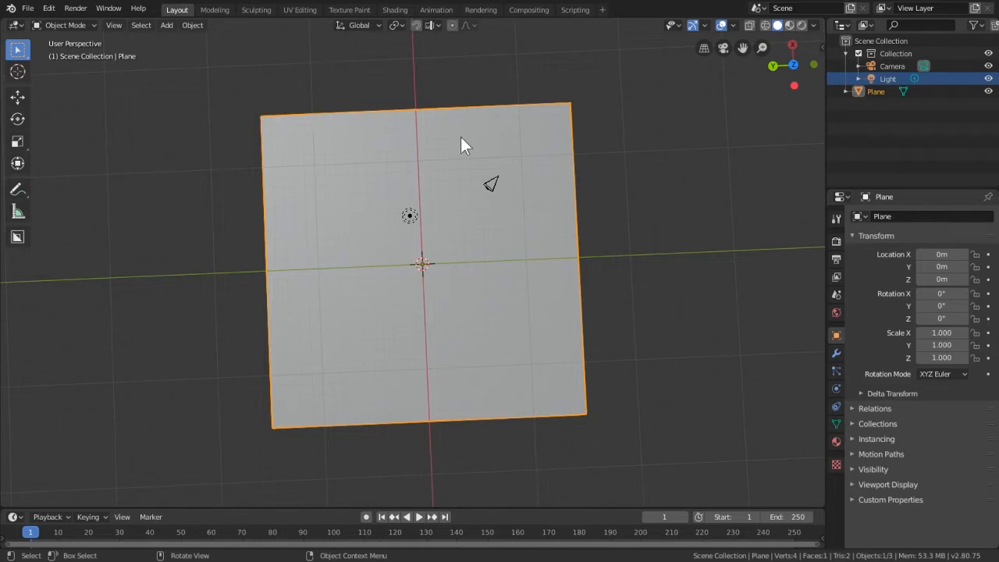
pyautogui.moveTo(549, 151); pyautogui.dragTo(566, 175, button='middle')
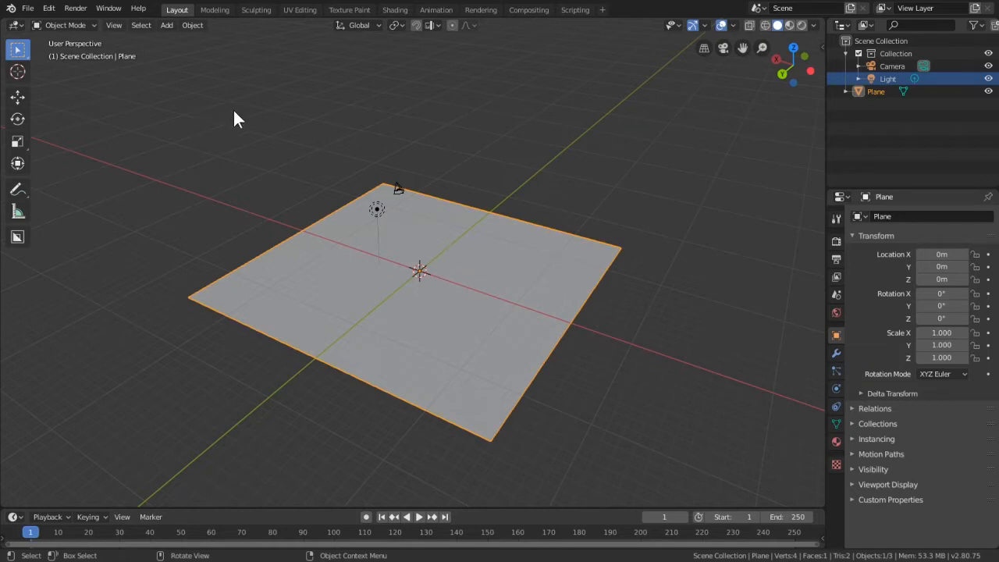
# Step: Add an ico sphere mesh at the centre of the plane
pyautogui.click(168, 26)
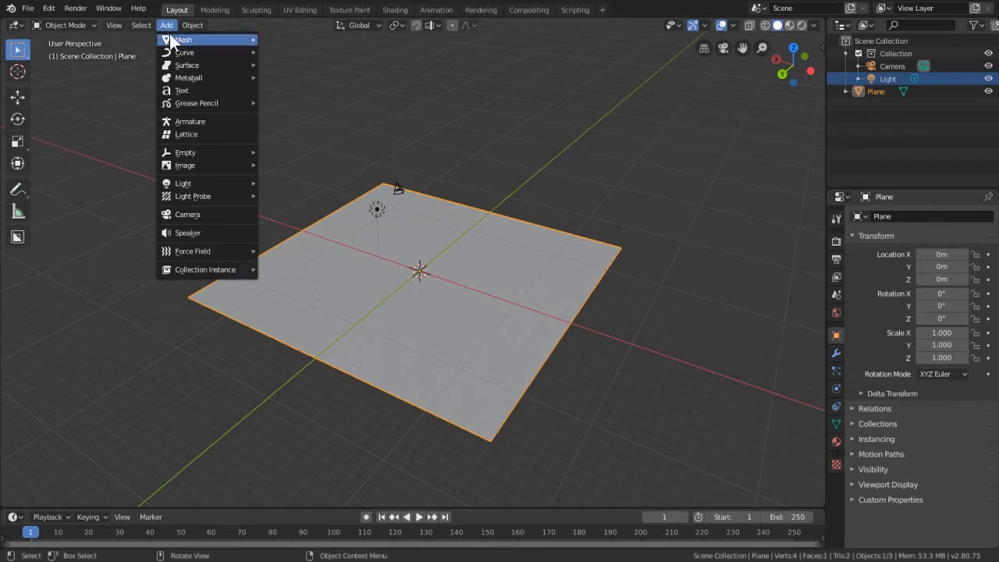
pyautogui.moveTo(169, 35)
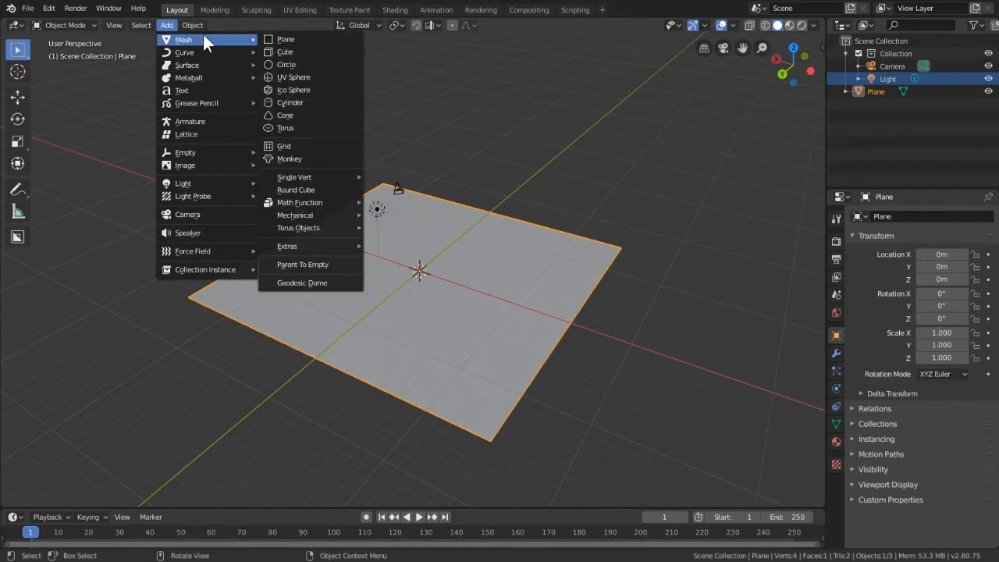
pyautogui.click(300, 90)
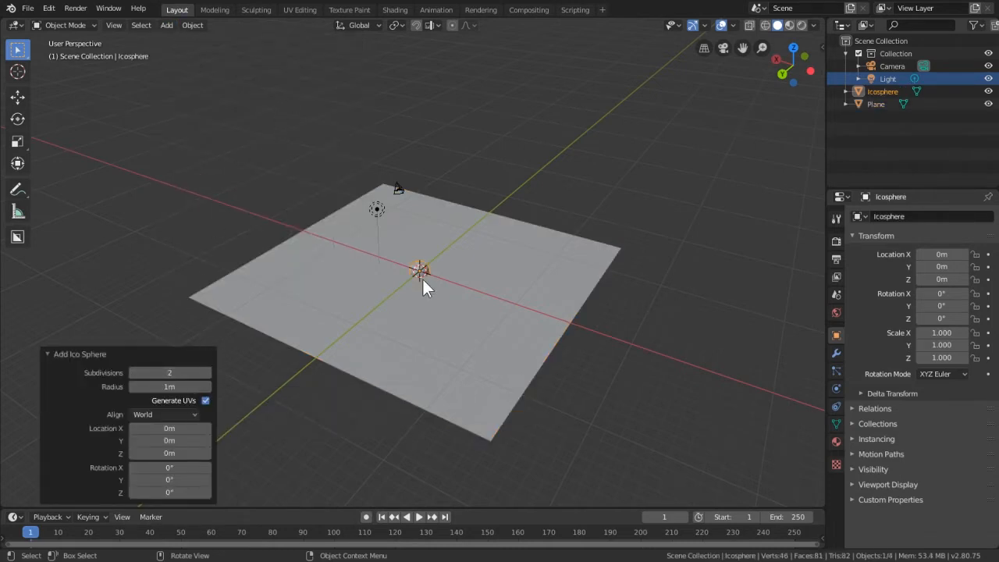
pyautogui.scroll(6, 422, 279)
pyautogui.scroll(1, 420, 269)
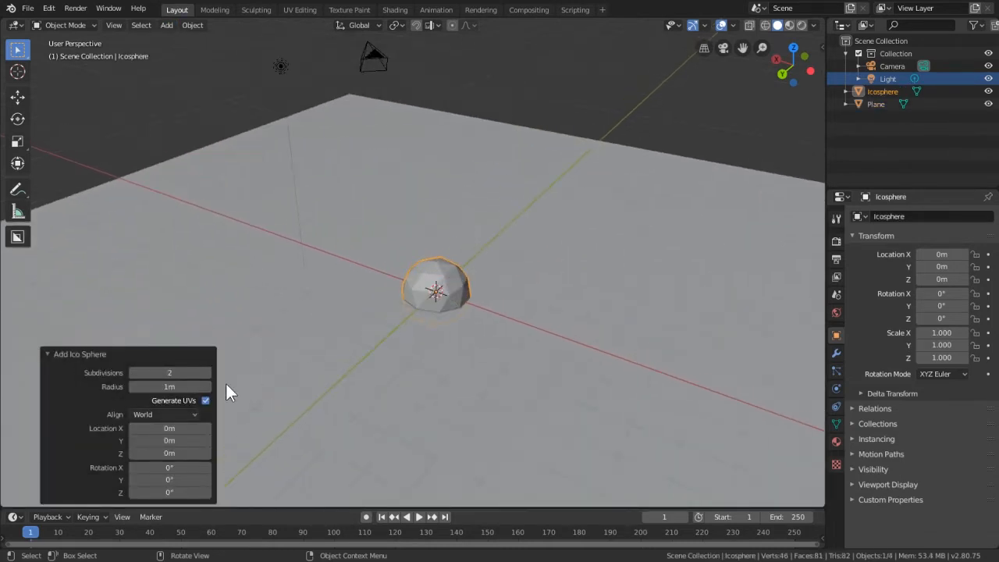
# Step: Try the ico sphere with 1 subdivision, then increase its subdivisions to 4
pyautogui.click(131, 373)
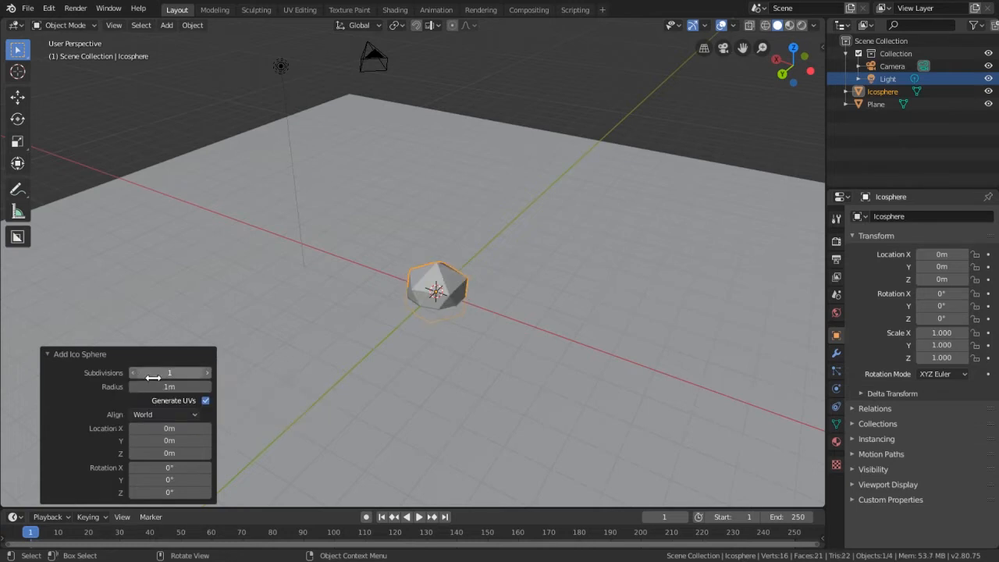
pyautogui.click(206, 372)
pyautogui.click(206, 373)
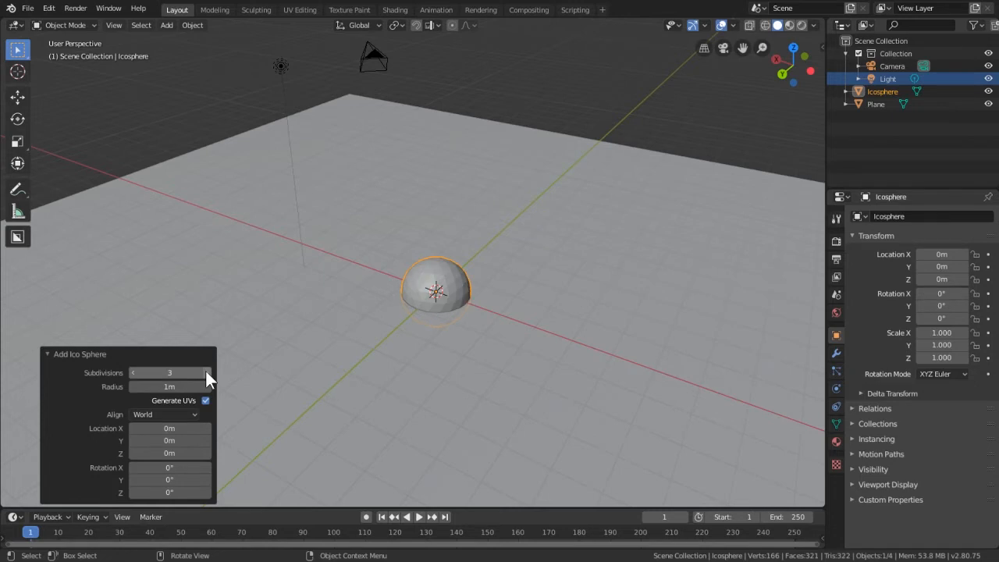
pyautogui.click(206, 373)
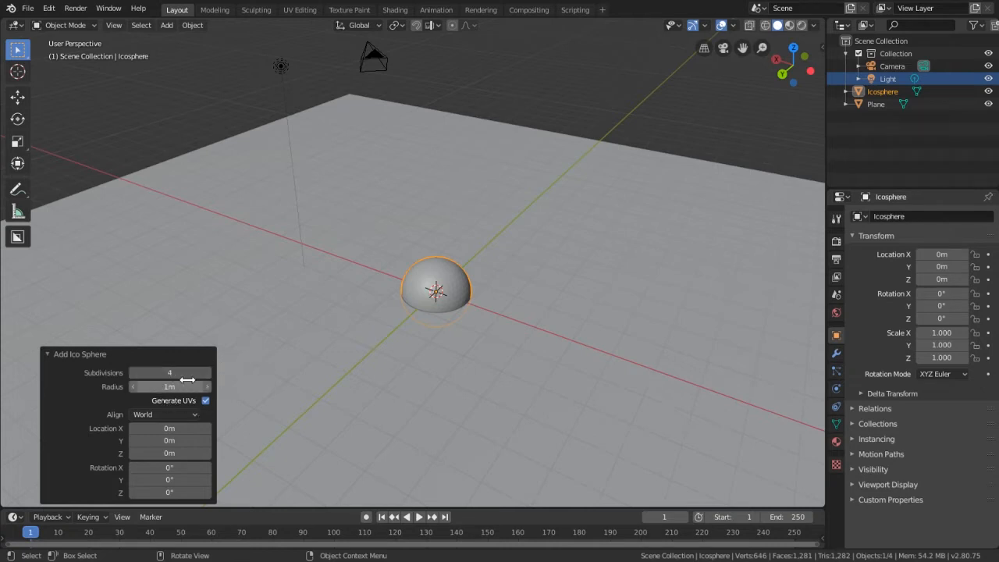
pyautogui.click(49, 355)
# Step: Apply Shade Smooth to the faceted ico sphere
pyautogui.scroll(5, 328, 320)
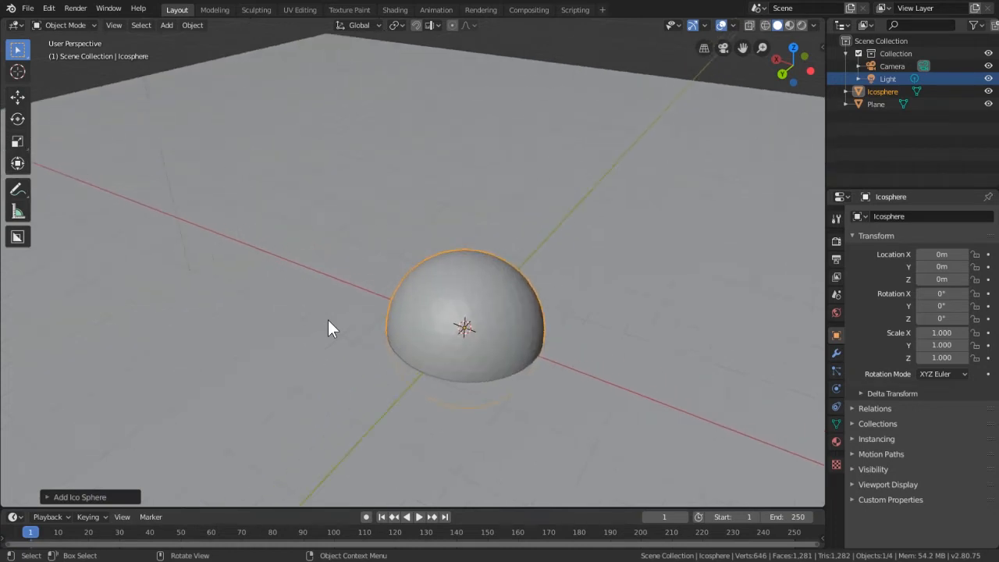
pyautogui.moveTo(356, 308); pyautogui.dragTo(338, 289, button='middle')
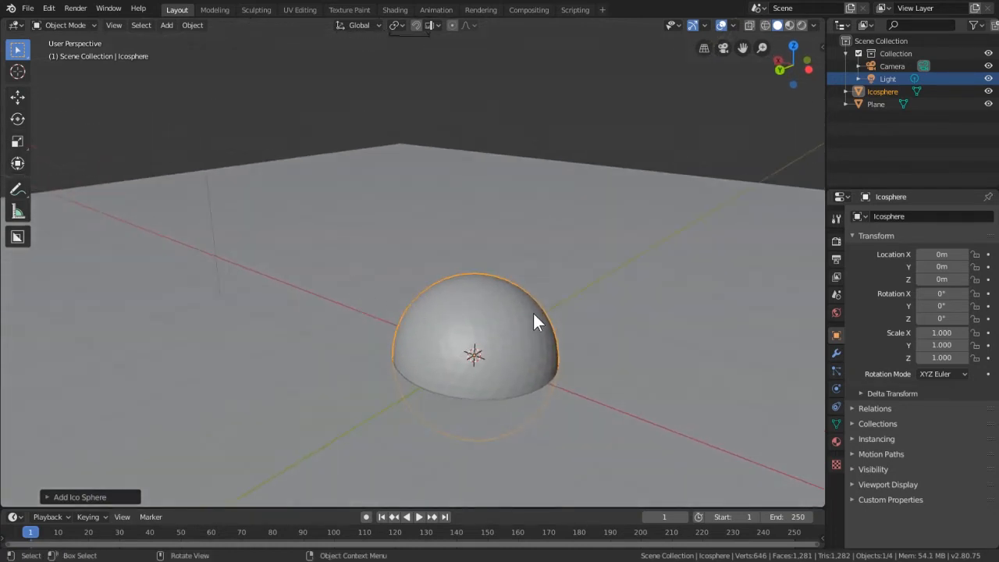
pyautogui.scroll(5, 533, 313)
pyautogui.scroll(-2, 533, 312)
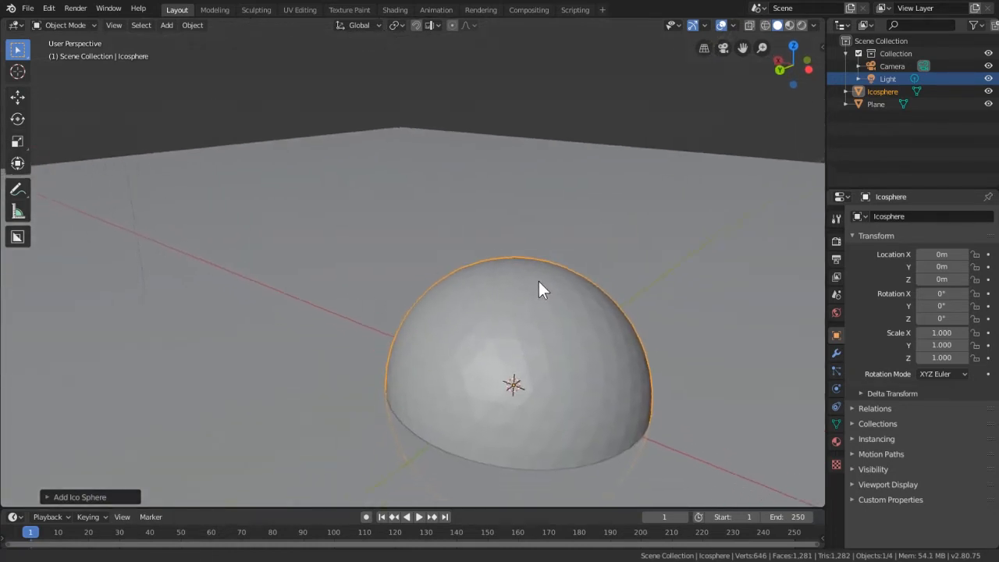
pyautogui.keyDown('shift'); pyautogui.moveTo(538, 283); pyautogui.dragTo(499, 201, button='middle'); pyautogui.keyUp('shift')
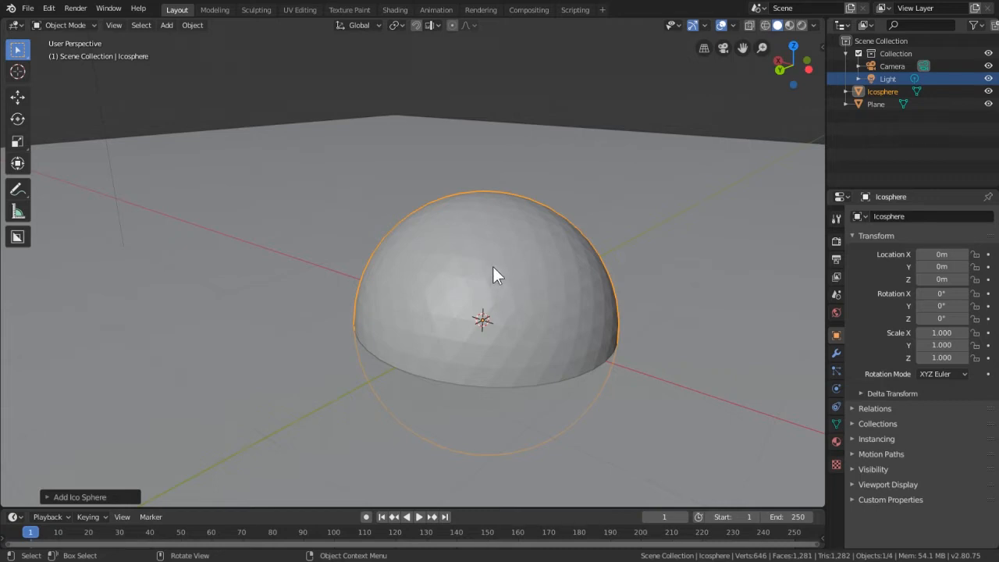
pyautogui.scroll(-1, 493, 268)
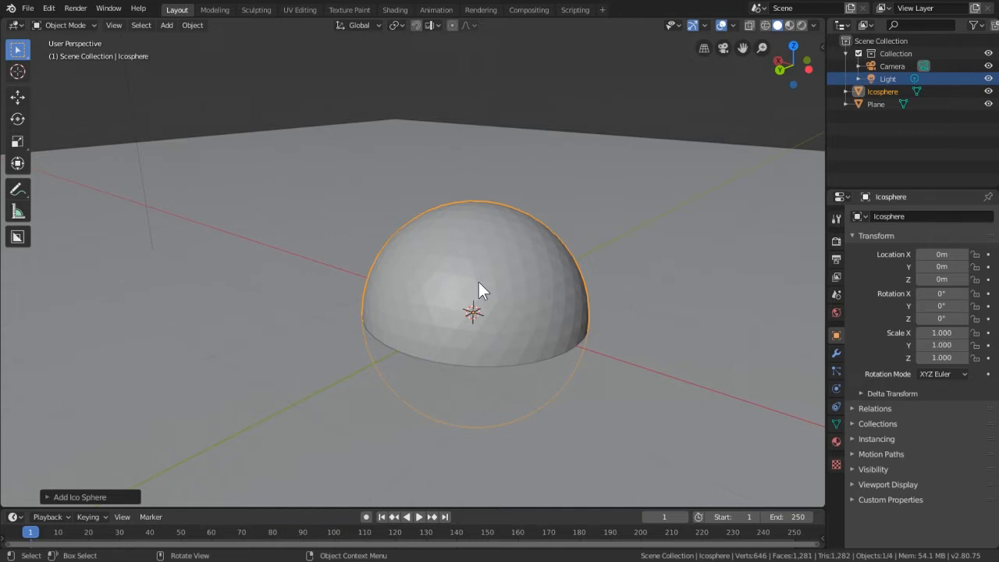
pyautogui.scroll(2, 449, 312)
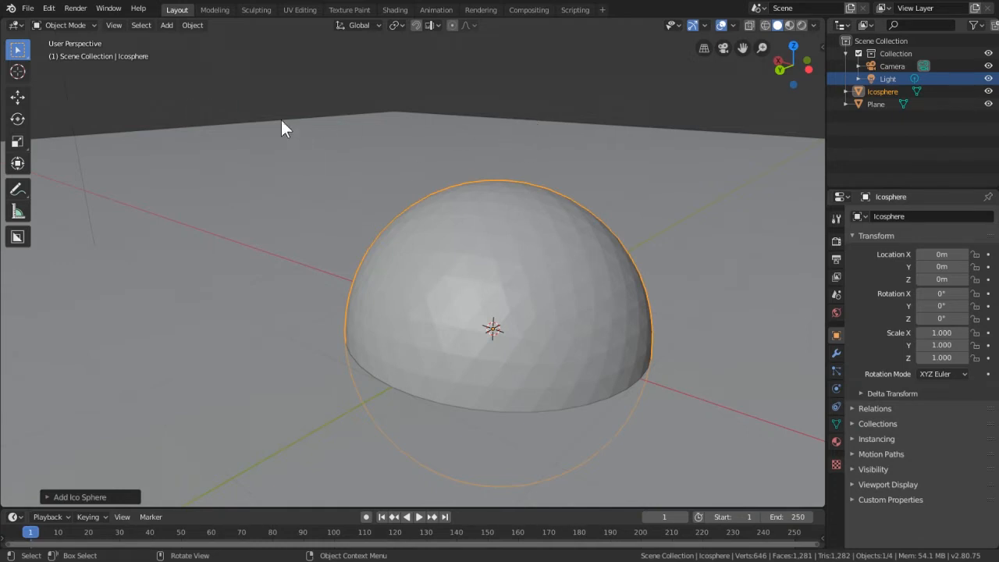
pyautogui.click(192, 25)
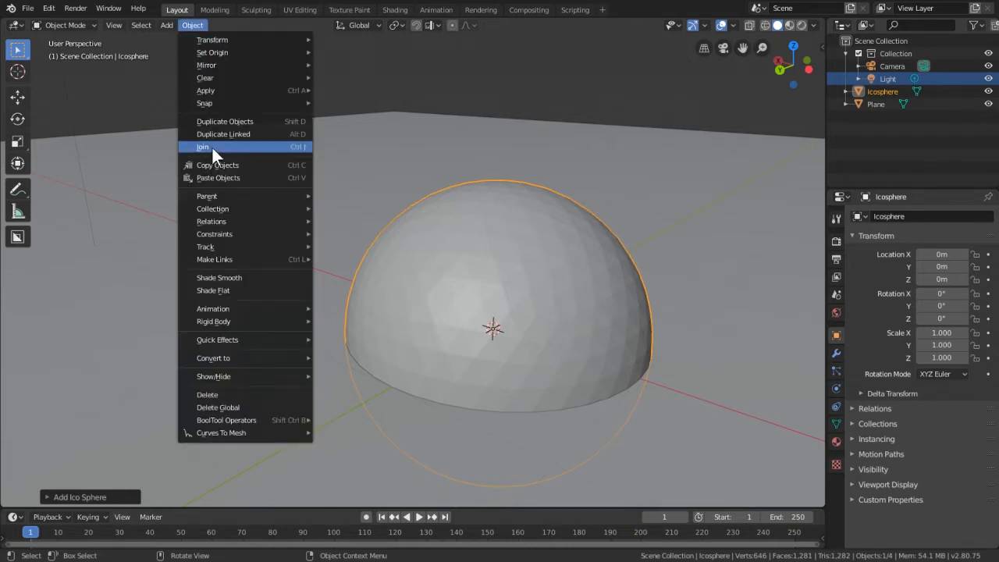
pyautogui.click(219, 278)
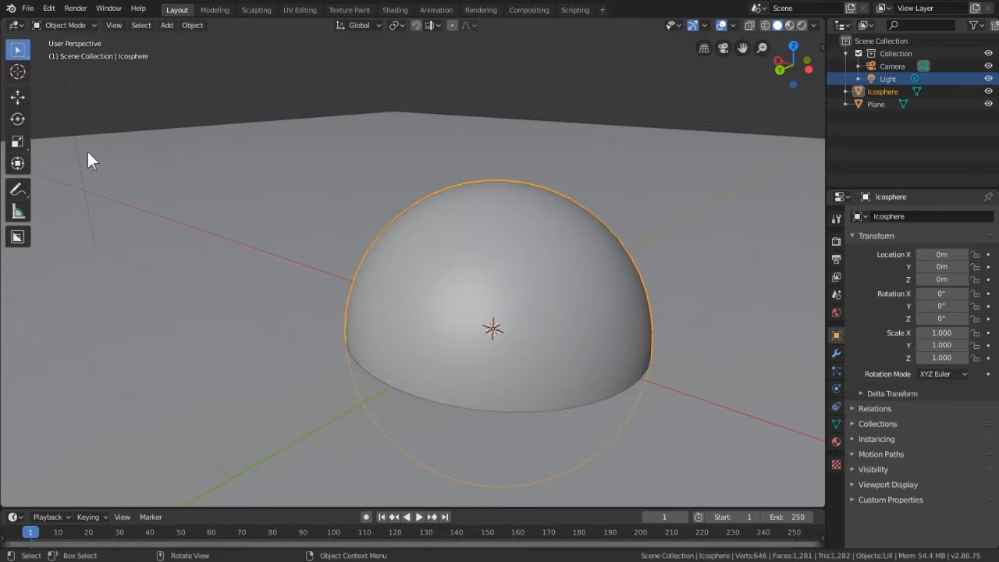
# Step: Check the smooth-shaded sphere's mesh in Edit Mode, return to Object Mode and view it from another angle
pyautogui.press('Tab')
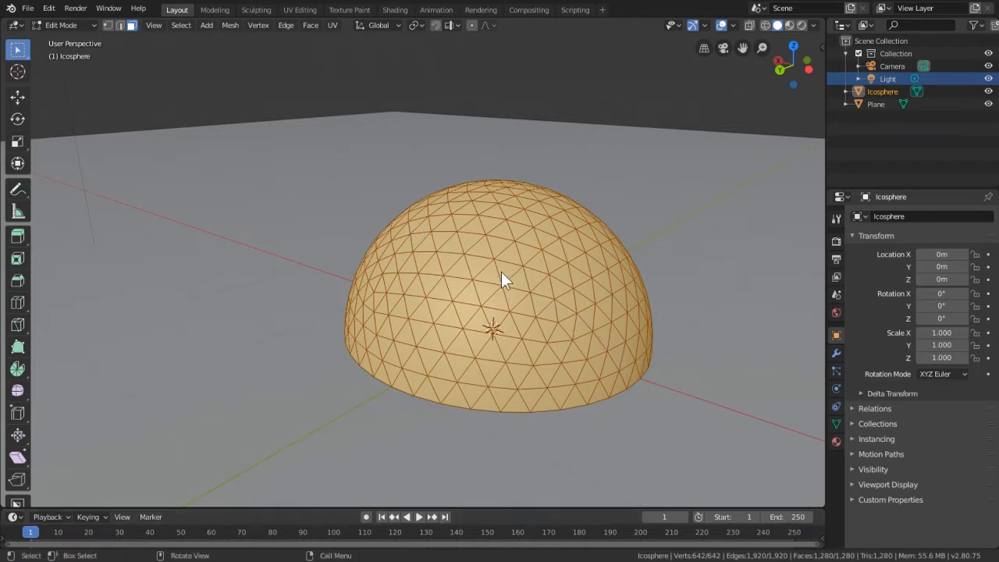
pyautogui.press('Tab')
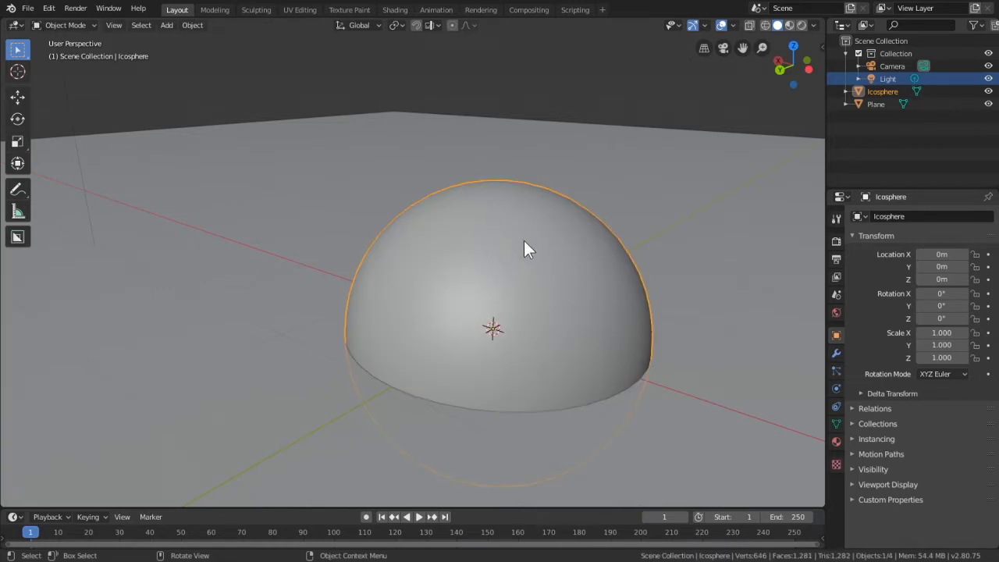
pyautogui.scroll(-3, 501, 274)
pyautogui.moveTo(500, 274); pyautogui.dragTo(535, 287, button='middle')
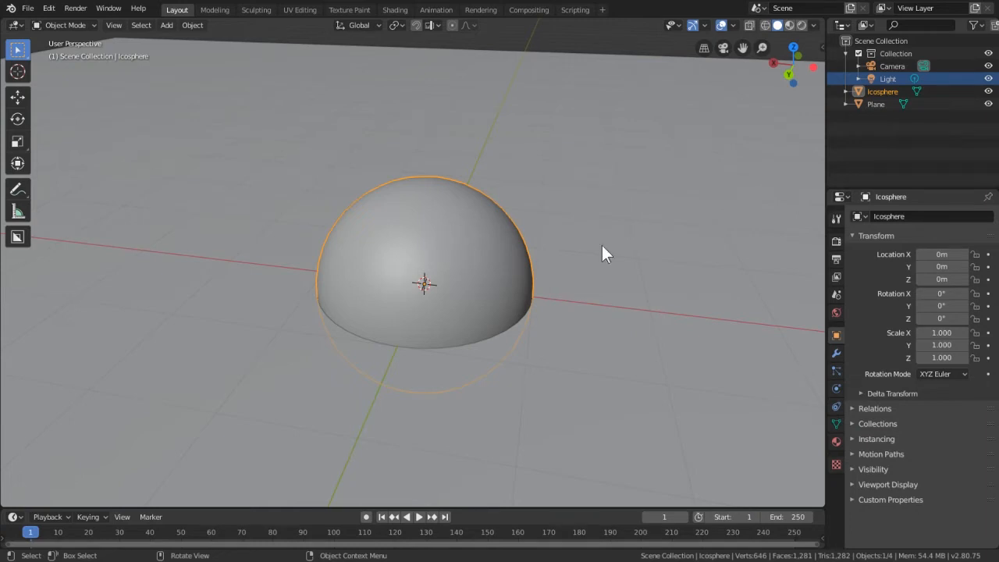
# Step: Select the ico sphere, try a slight Z rotation of about 1.1°, and reset it to 0°
pyautogui.click(896, 91)
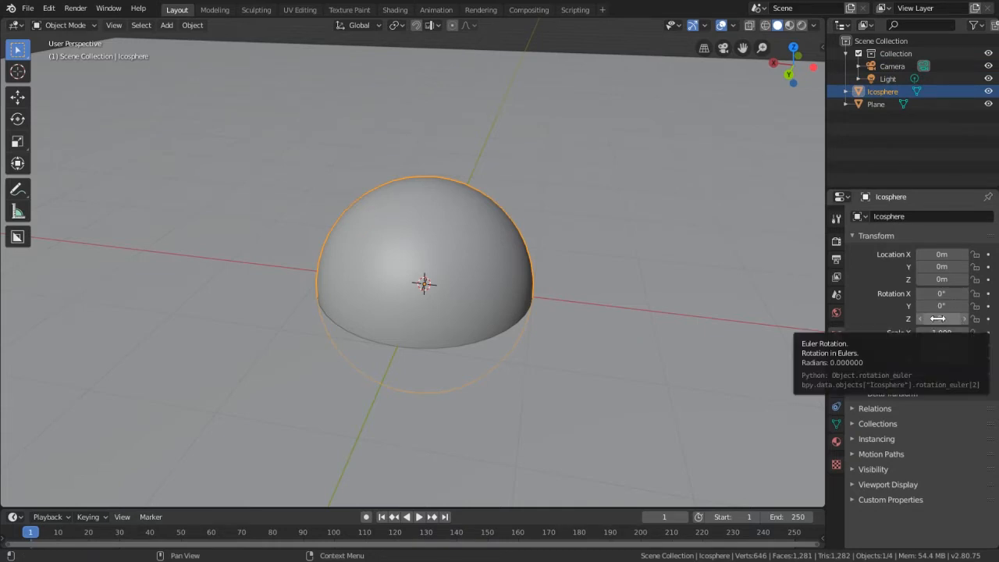
pyautogui.moveTo(937, 319); pyautogui.dragTo(946, 319)
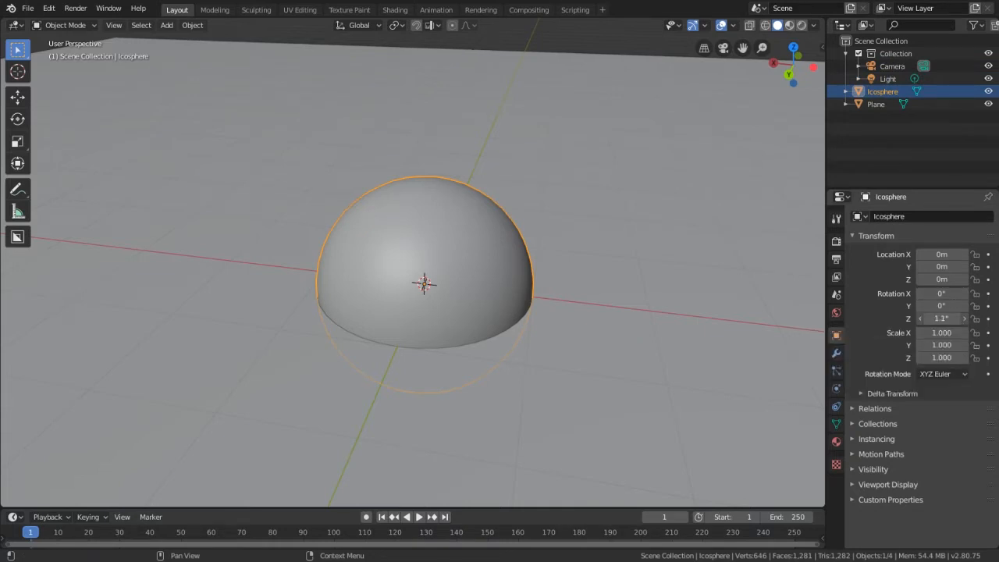
pyautogui.click(933, 317)
pyautogui.write('0')
pyautogui.press('Return')
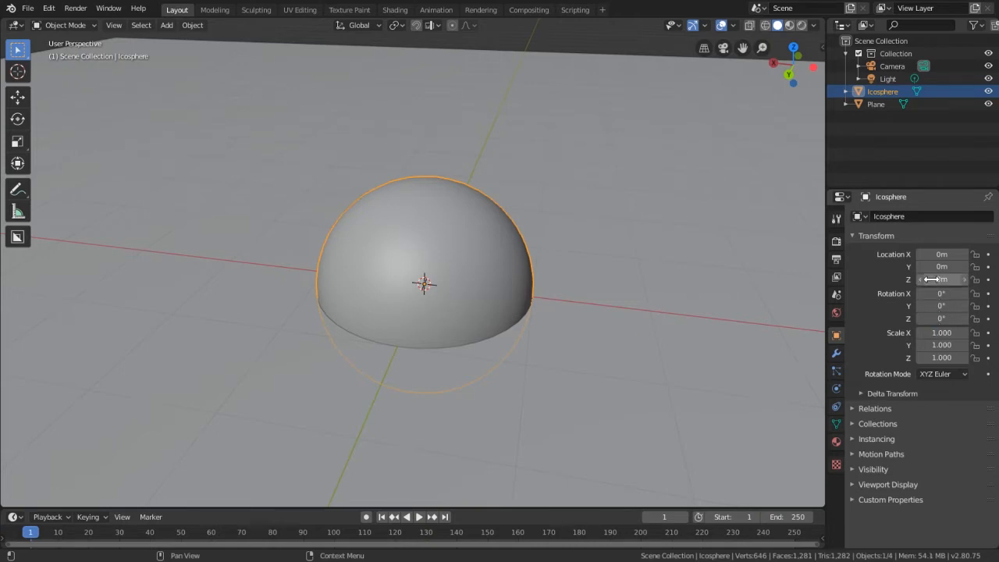
# Step: Raise the ico sphere above the plane by setting its Z location to 1 m
pyautogui.moveTo(931, 279); pyautogui.dragTo(931, 279)
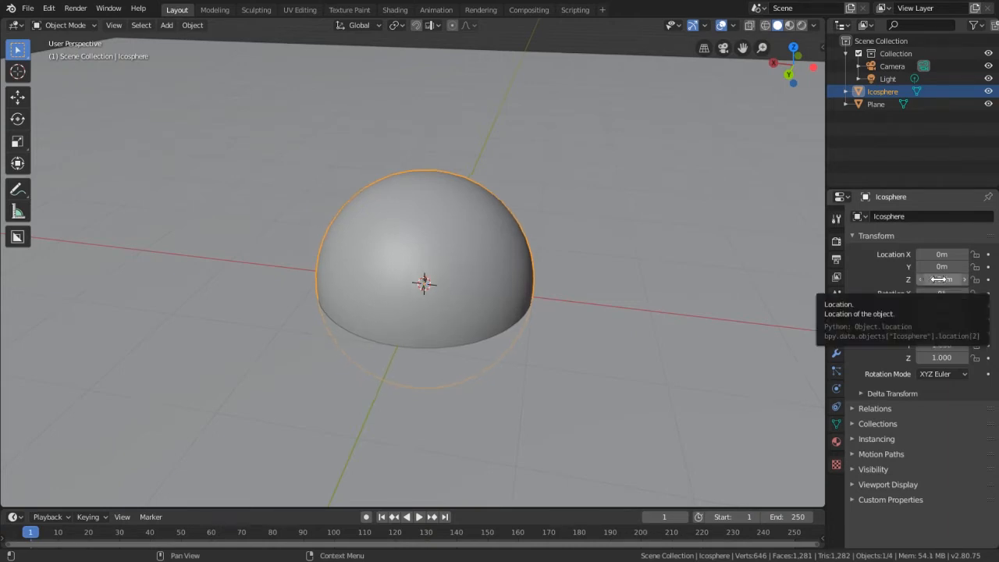
pyautogui.moveTo(935, 279)
pyautogui.mouseDown()
pyautogui.moveTo(957, 279)
pyautogui.moveTo(940, 279)
pyautogui.mouseUp()
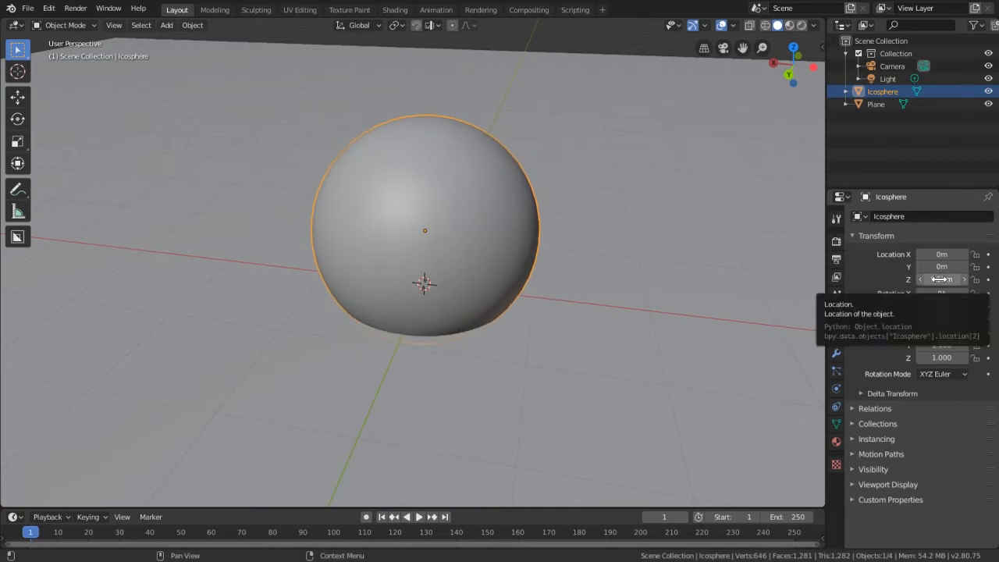
pyautogui.click(941, 279)
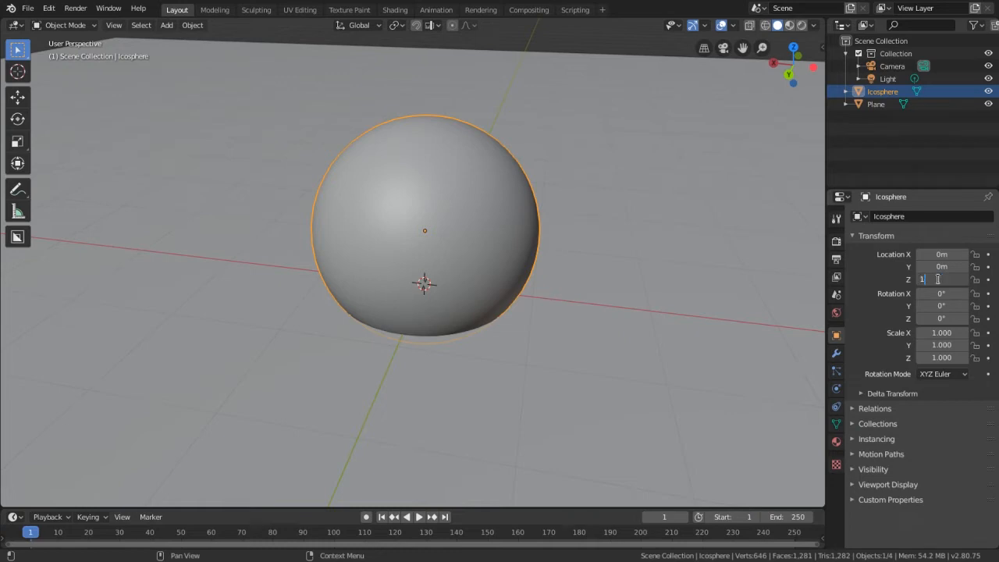
pyautogui.press('Return')
# Step: Inspect from the side and along the X axis how the sphere sits on the plane, and return to an overview of the scene
pyautogui.moveTo(705, 170)
pyautogui.mouseDown(button='middle')
pyautogui.moveTo(719, 151)
pyautogui.moveTo(716, 109)
pyautogui.moveTo(733, 107)
pyautogui.mouseUp(button='middle')
pyautogui.scroll(1, 733, 108)
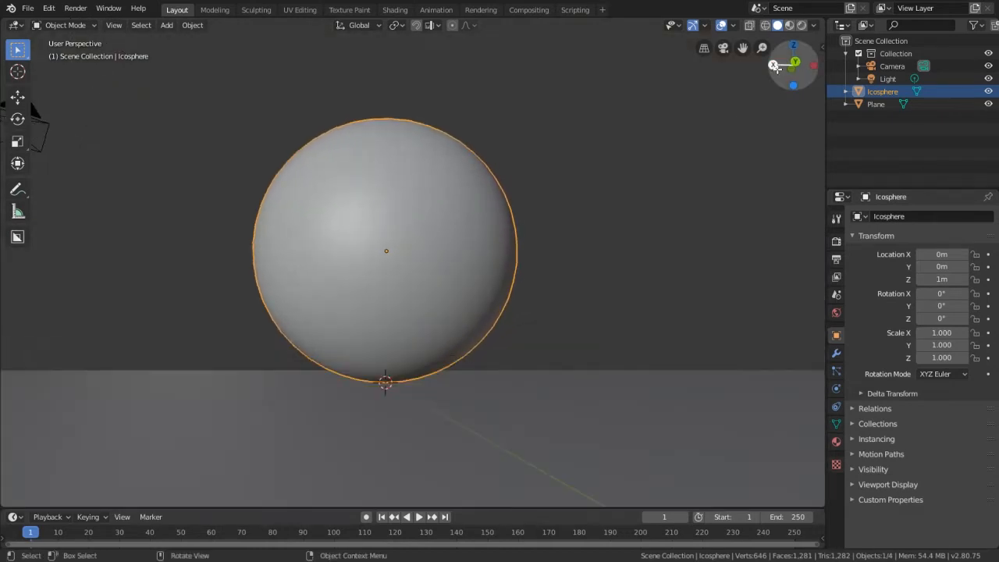
pyautogui.click(774, 65)
pyautogui.moveTo(738, 78); pyautogui.dragTo(473, 201, button='middle')
pyautogui.scroll(-4, 556, 160)
pyautogui.scroll(-2, 511, 153)
pyautogui.moveTo(435, 263); pyautogui.dragTo(552, 261, button='middle')
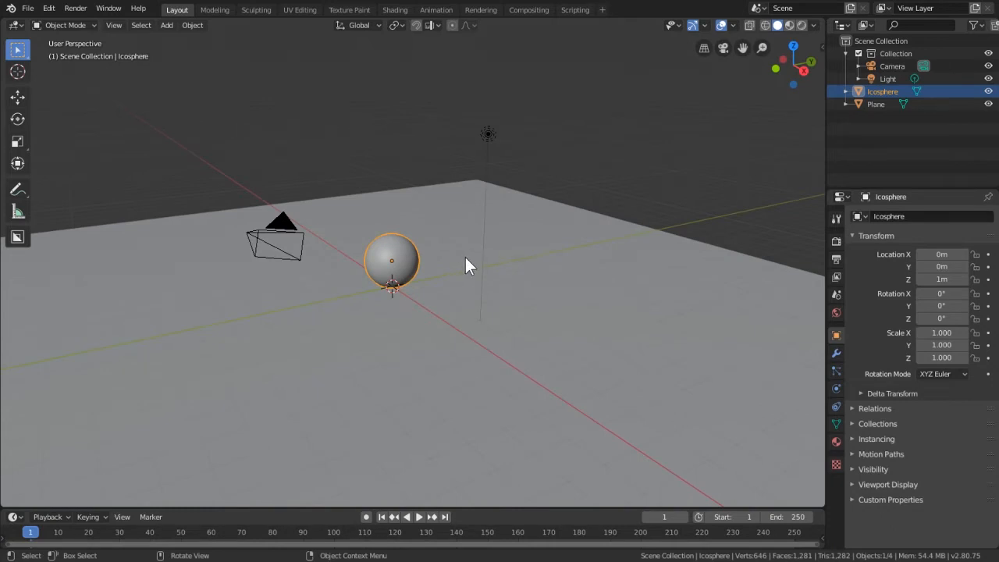
# Step: Select the camera object and switch the viewport to the Camera viewpoint
pyautogui.click(286, 225)
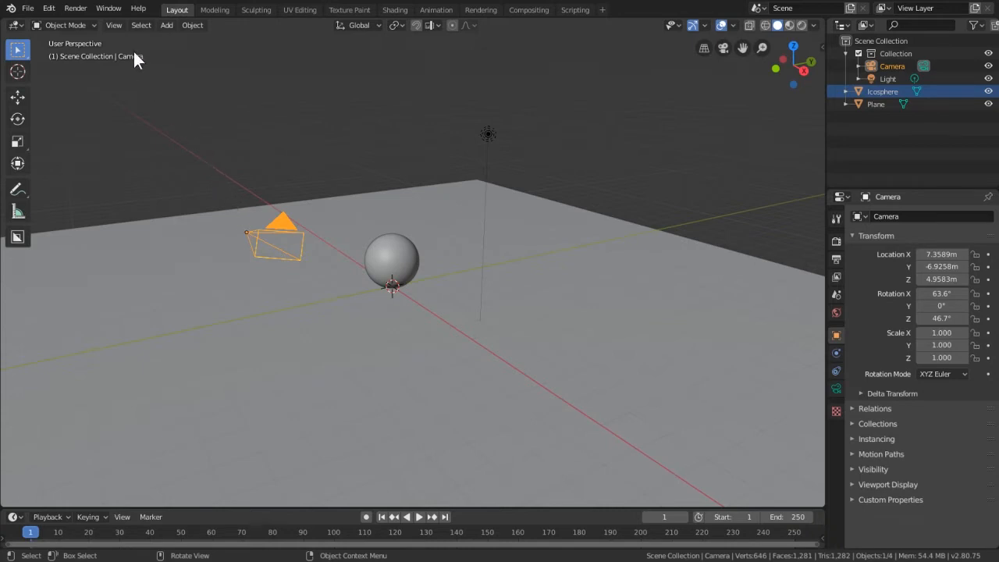
pyautogui.click(114, 26)
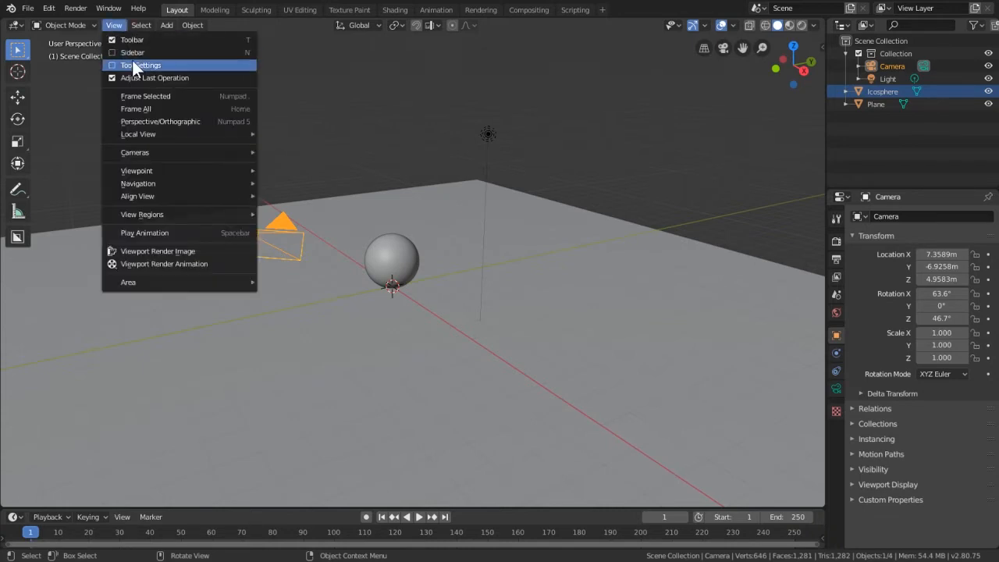
pyautogui.moveTo(142, 170)
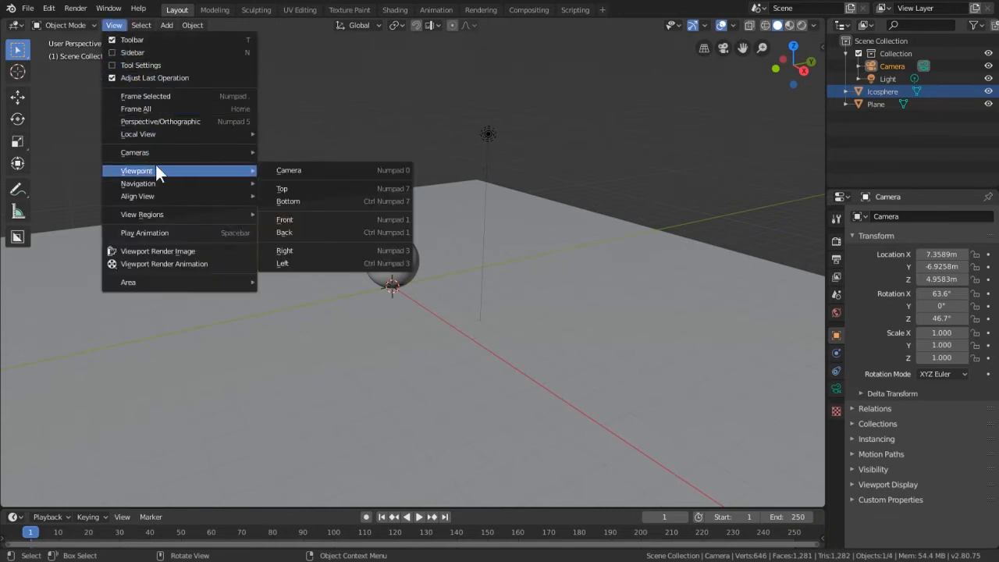
pyautogui.click(317, 172)
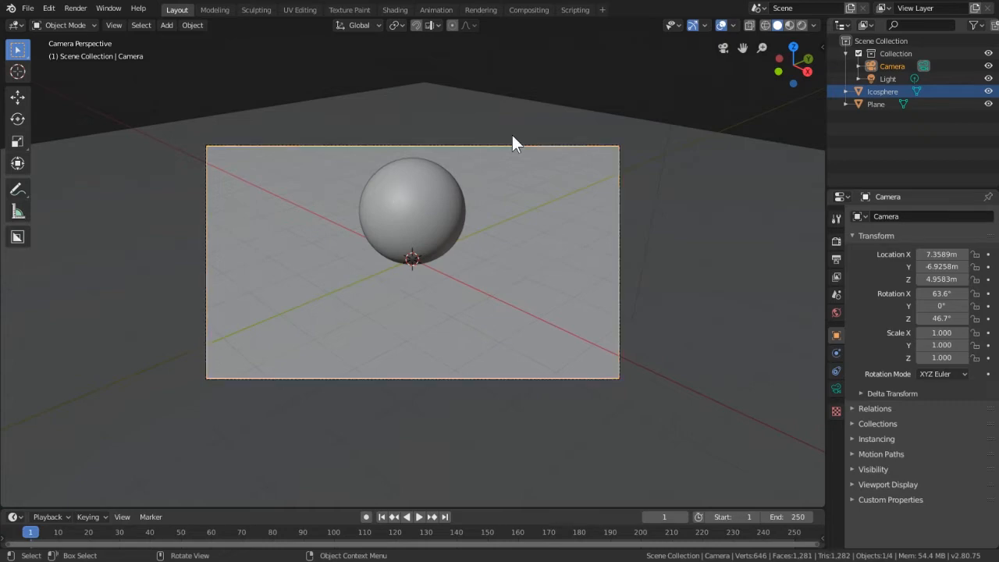
# Step: Orbit out of the camera view and toggle between the user and camera perspectives, ending in the camera perspective
pyautogui.moveTo(589, 117); pyautogui.dragTo(430, 211, button='middle')
pyautogui.scroll(-4, 425, 213)
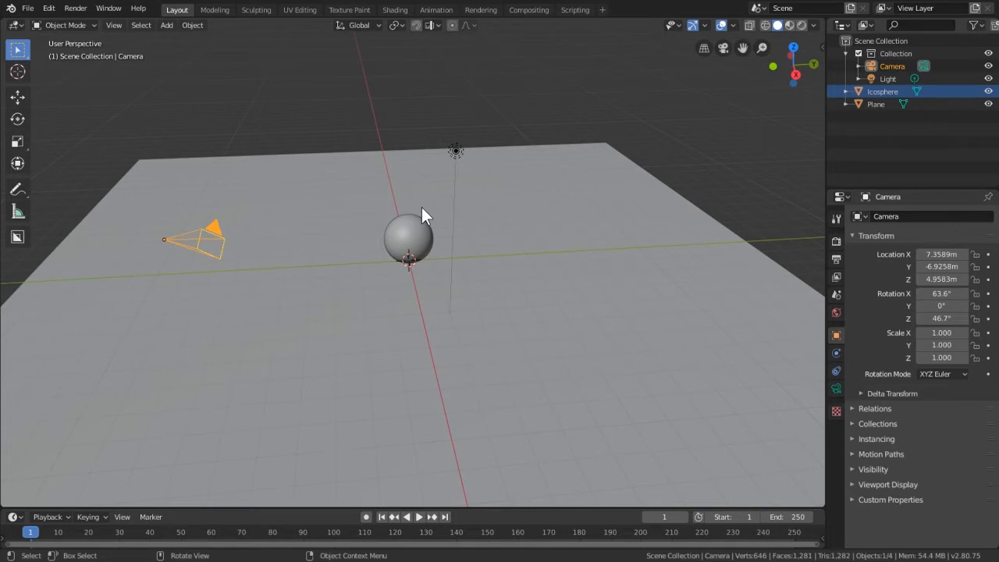
pyautogui.press('KP_0')
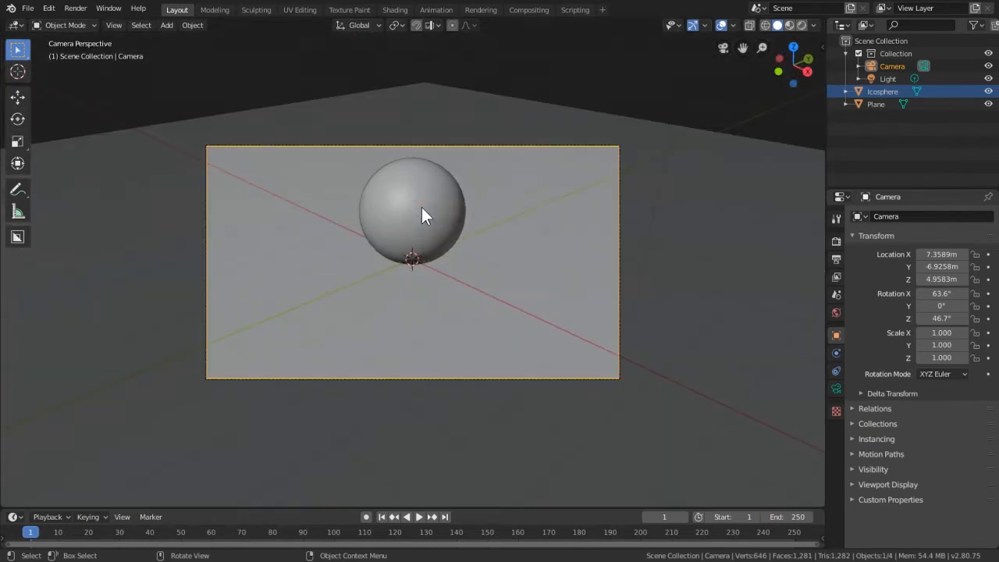
pyautogui.press('KP_0')
pyautogui.press('KP_0')
pyautogui.press('KP_0')
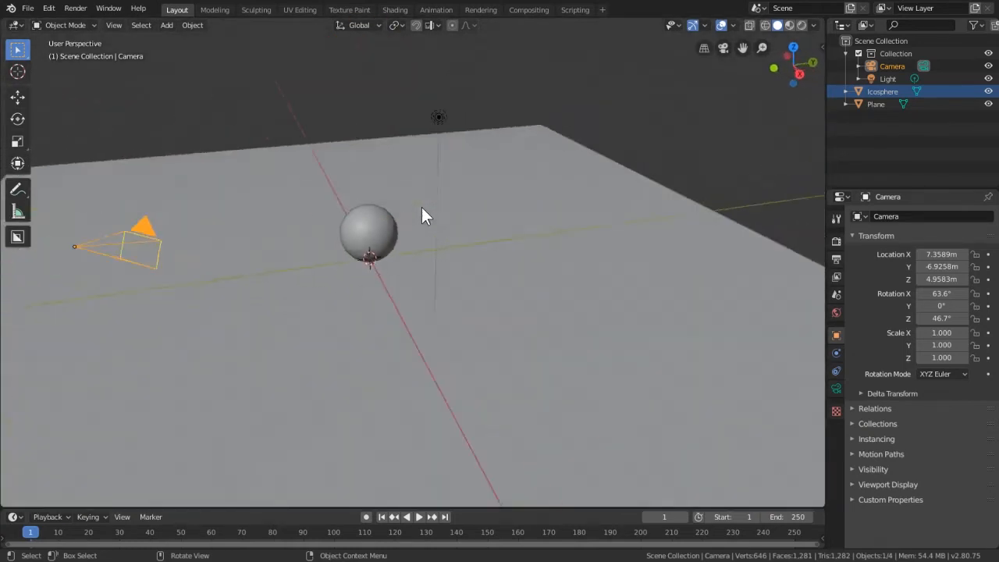
pyautogui.press('KP_0')
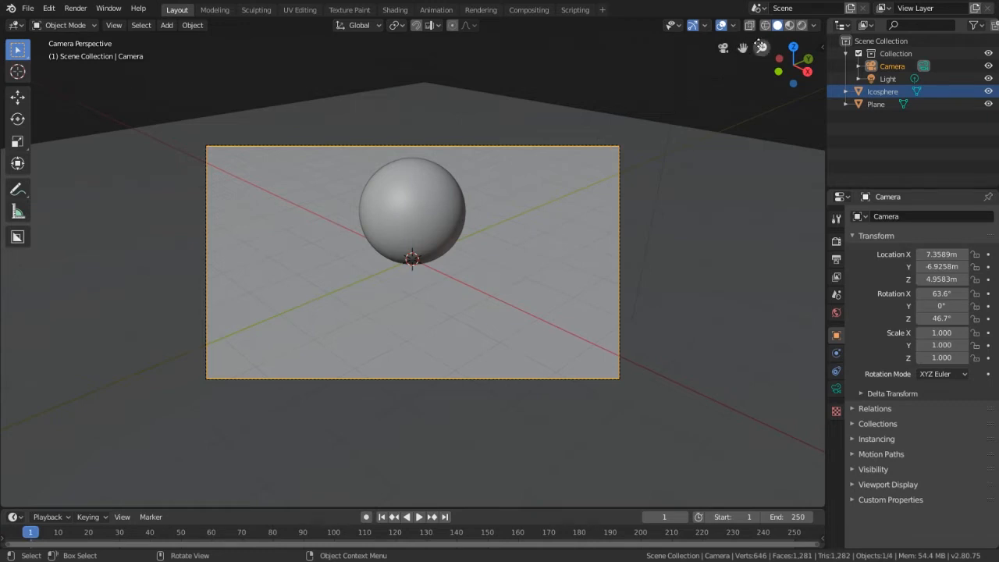
# Step: Compare the Wireframe, Solid and LookDev viewport shading modes, and finish in Rendered shading
pyautogui.click(764, 25)
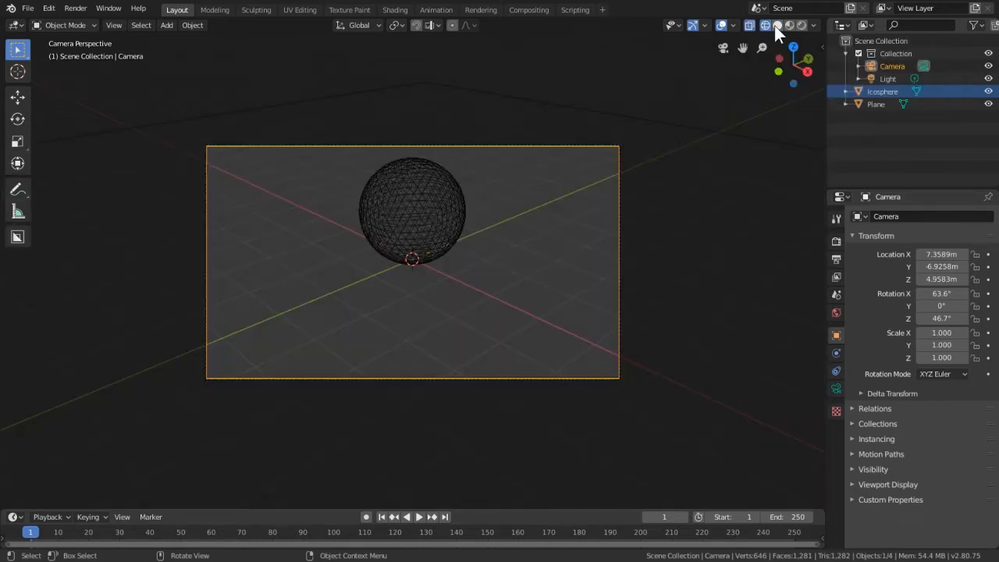
pyautogui.click(777, 26)
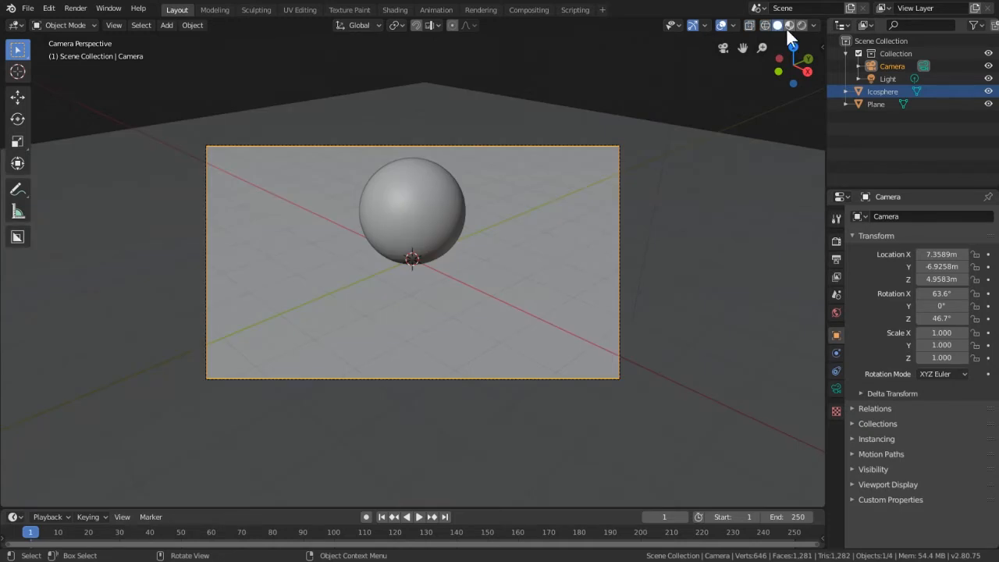
pyautogui.click(789, 26)
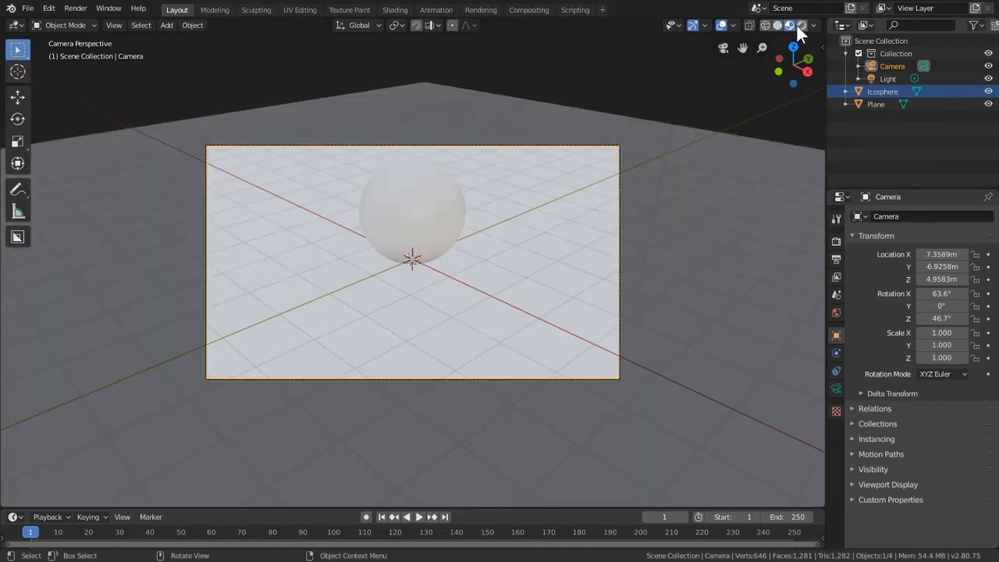
pyautogui.click(801, 25)
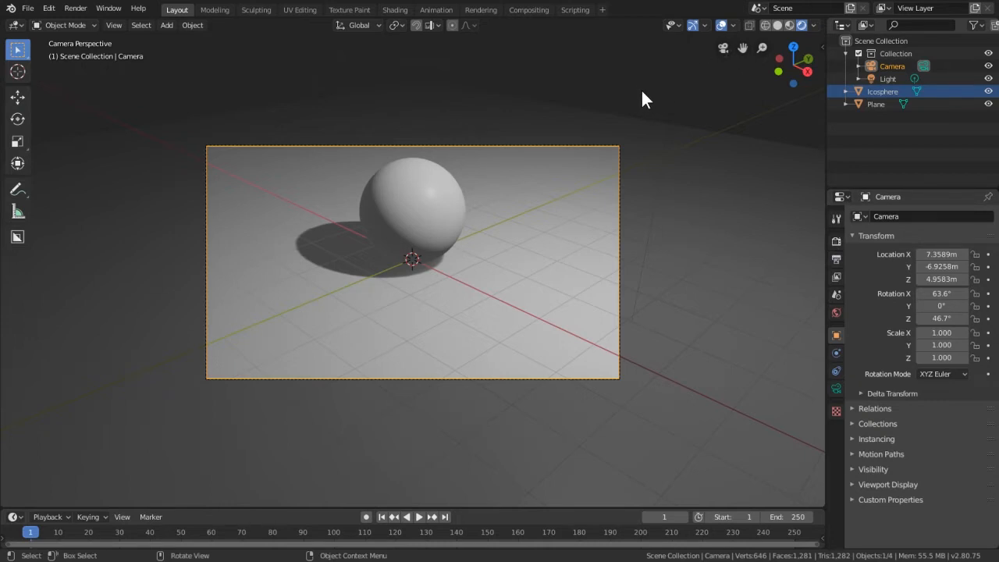
# Step: Move the light down to a Z location of about 2.43 m and along X to about 4.97 m
pyautogui.click(887, 74)
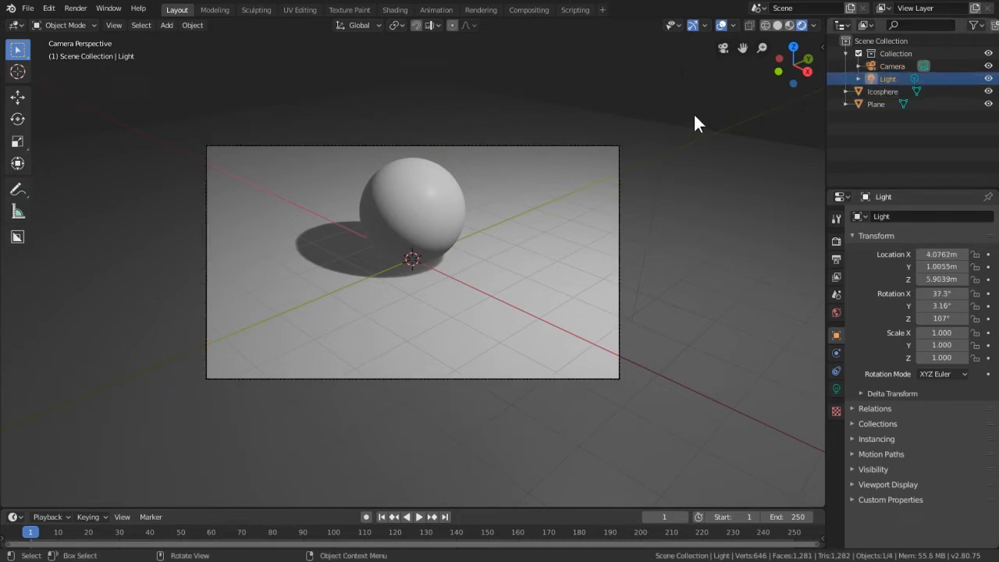
pyautogui.scroll(-5, 697, 113)
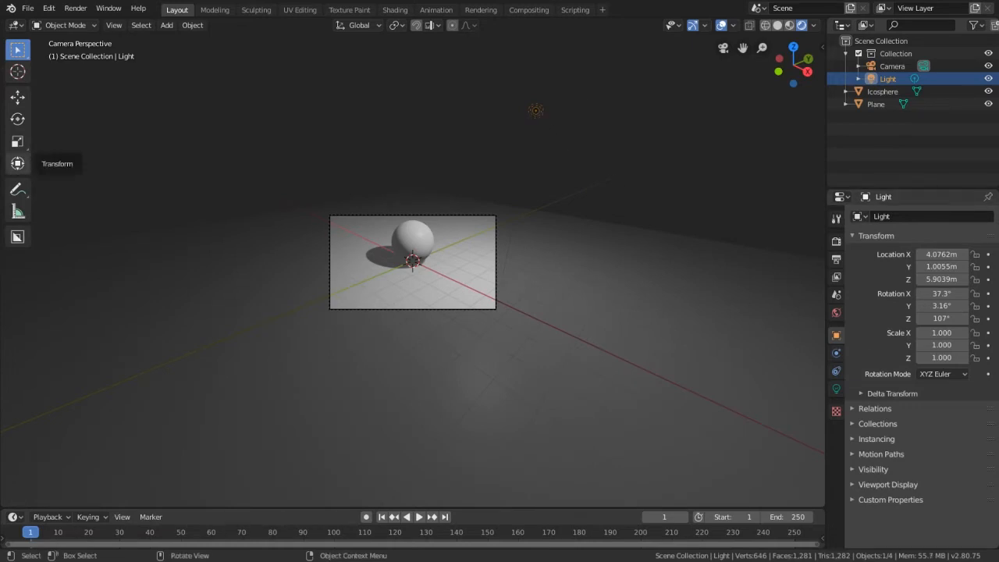
pyautogui.click(17, 97)
pyautogui.moveTo(554, 50); pyautogui.dragTo(558, 159)
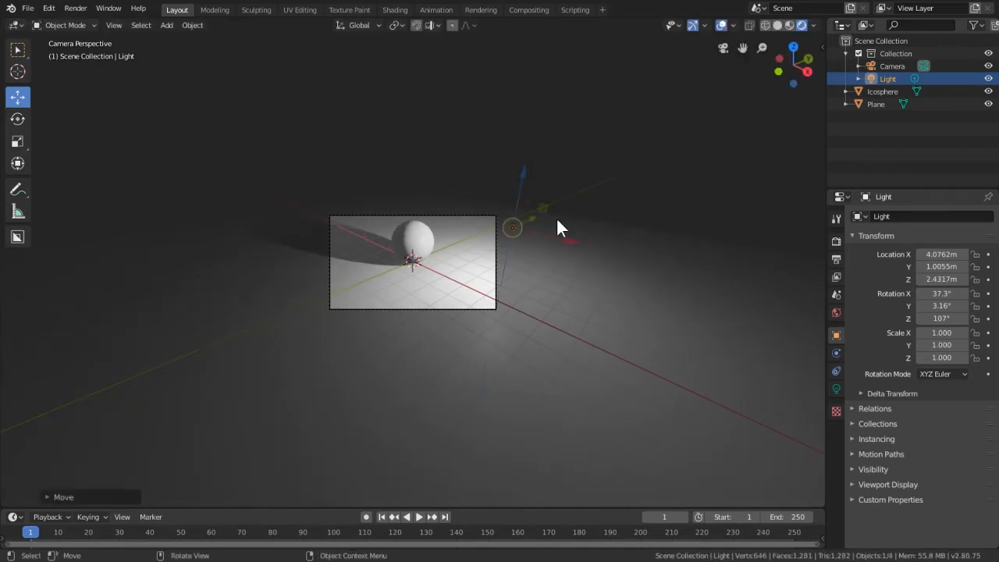
pyautogui.moveTo(560, 234); pyautogui.dragTo(584, 240)
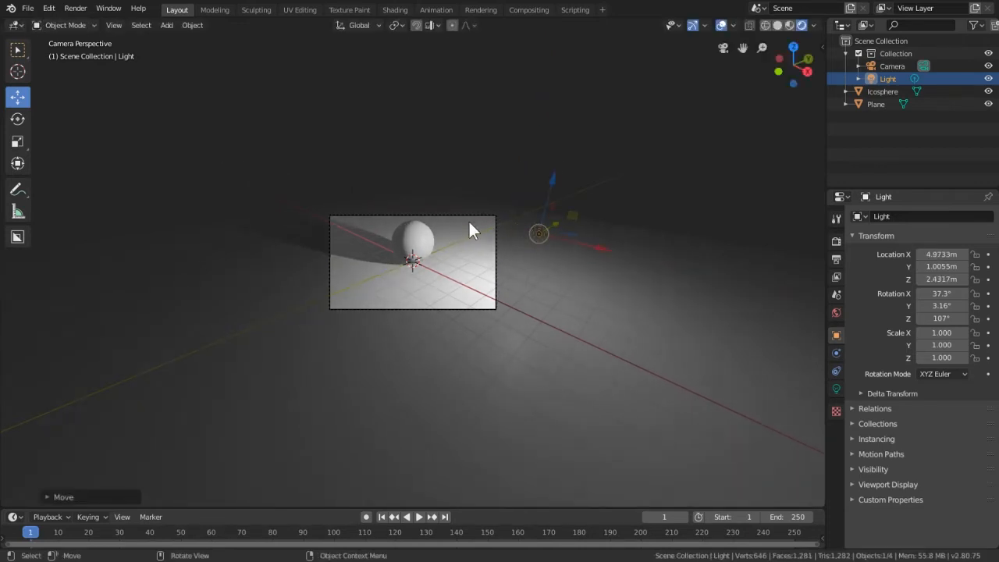
pyautogui.scroll(4, 531, 220)
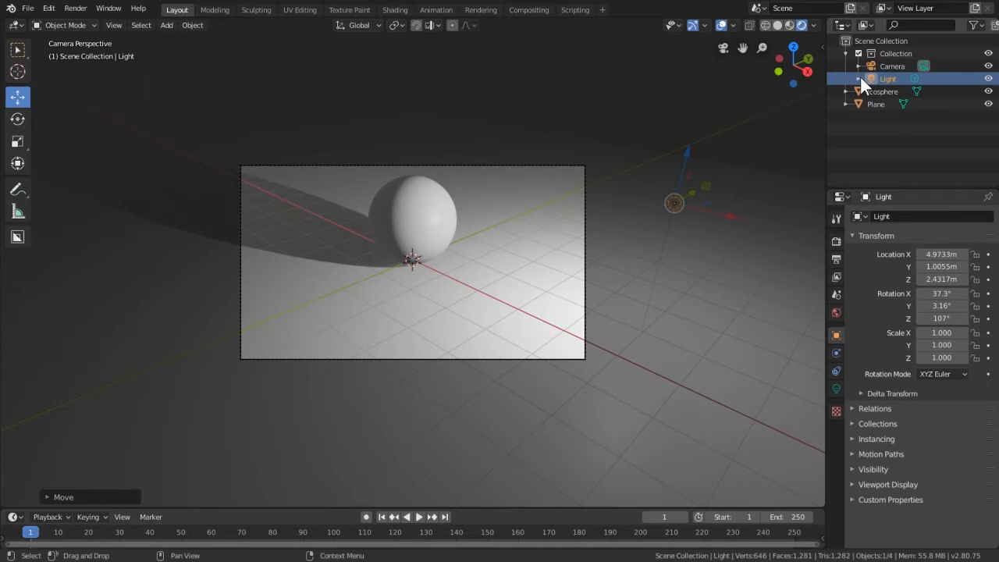
# Step: Select the camera, open its lens settings and set the focal length to 35 mm
pyautogui.click(890, 66)
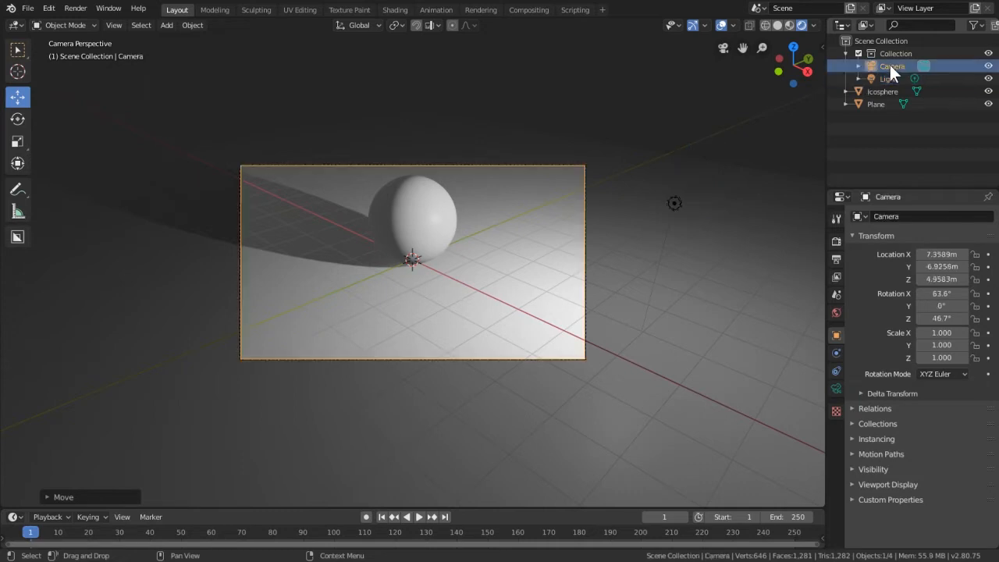
pyautogui.click(872, 77)
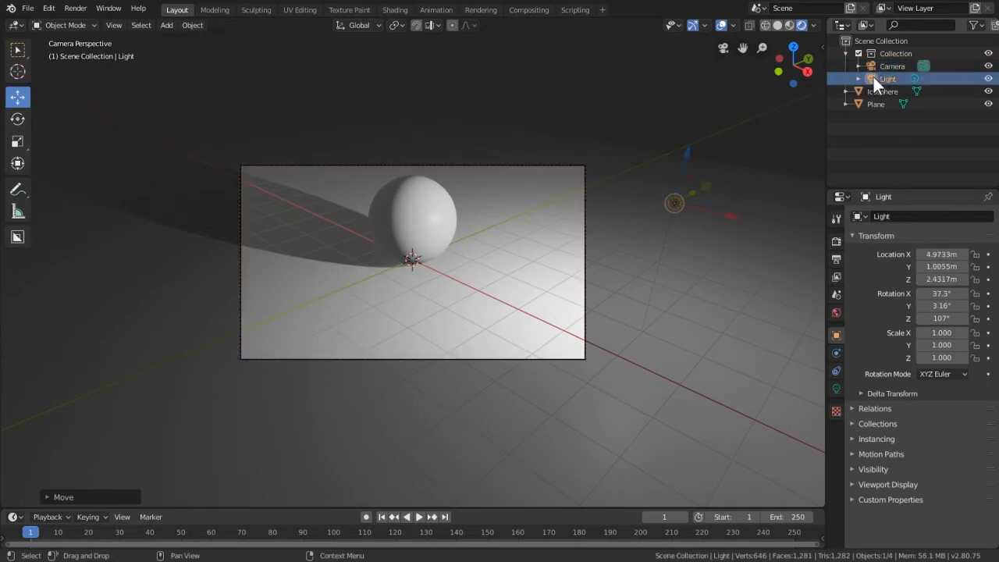
pyautogui.click(879, 65)
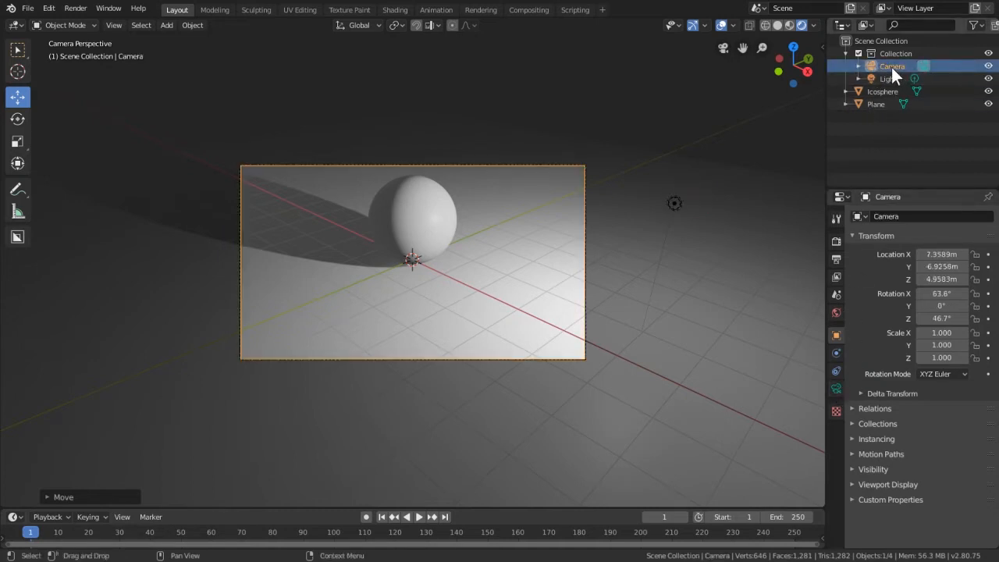
pyautogui.click(836, 388)
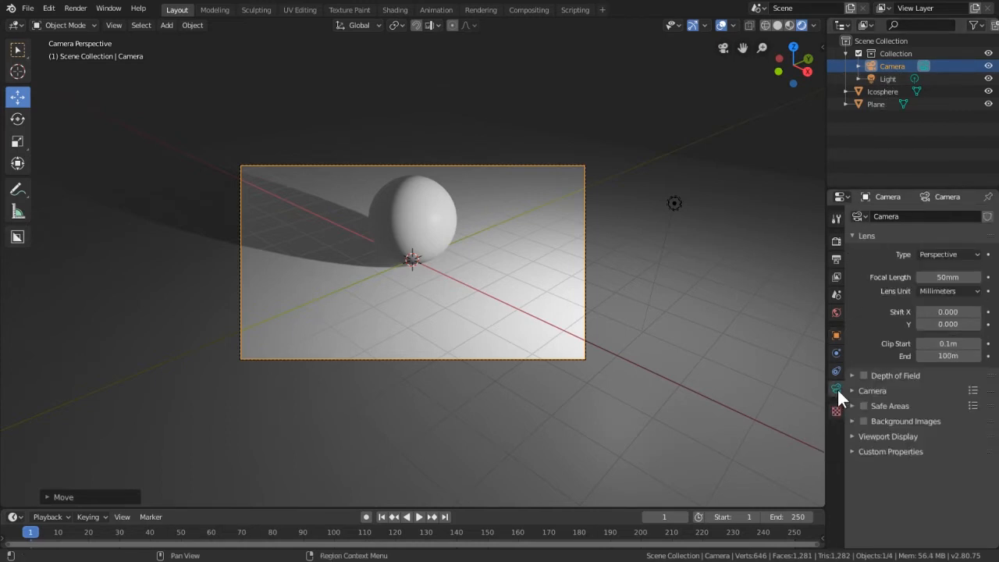
pyautogui.click(937, 278)
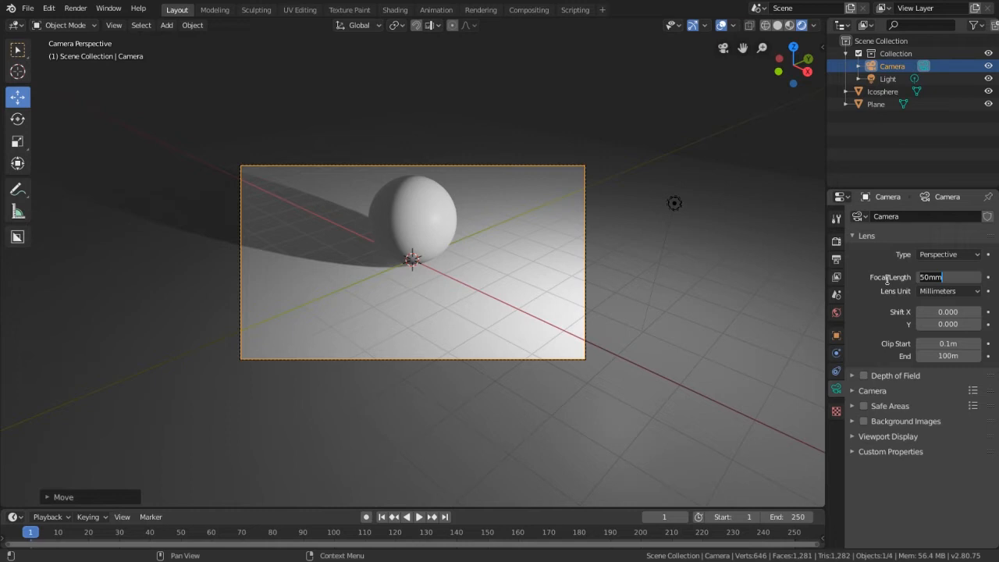
pyautogui.write('35')
pyautogui.press('Return')
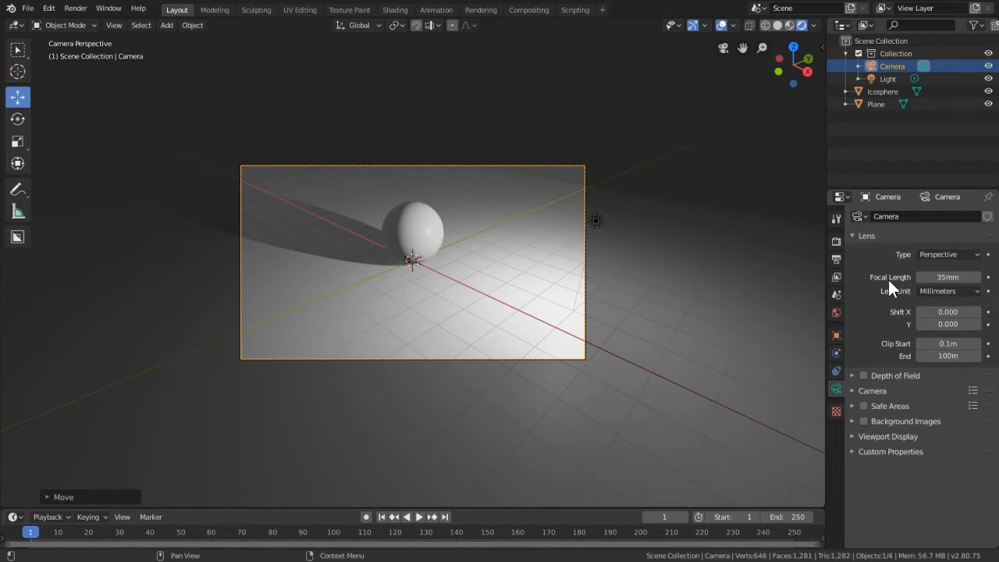
# Step: Try an 80 mm focal length on the camera and return it to 35 mm
pyautogui.click(948, 279)
pyautogui.write('80')
pyautogui.press('Return')
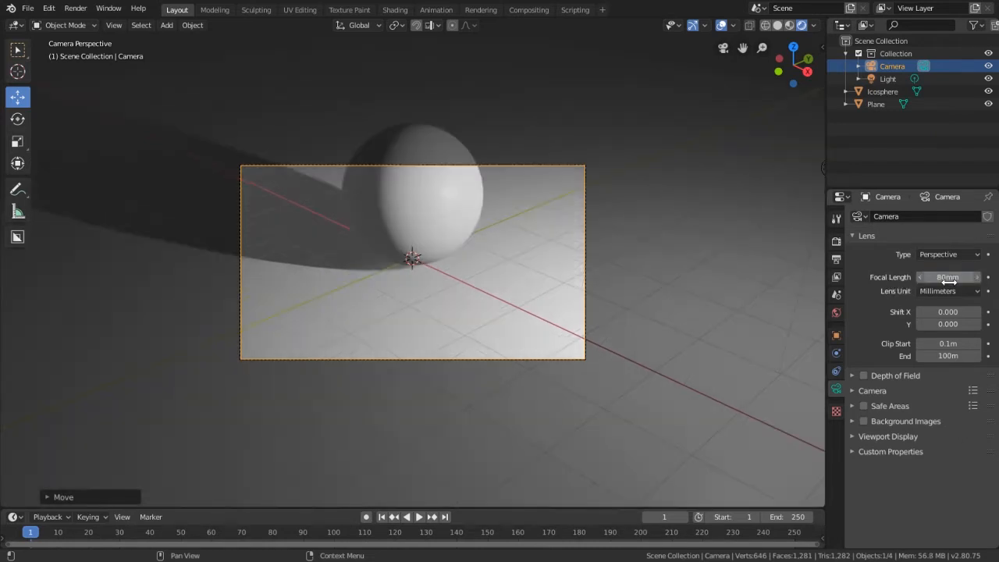
pyautogui.click(949, 280)
pyautogui.write('35')
pyautogui.press('Return')
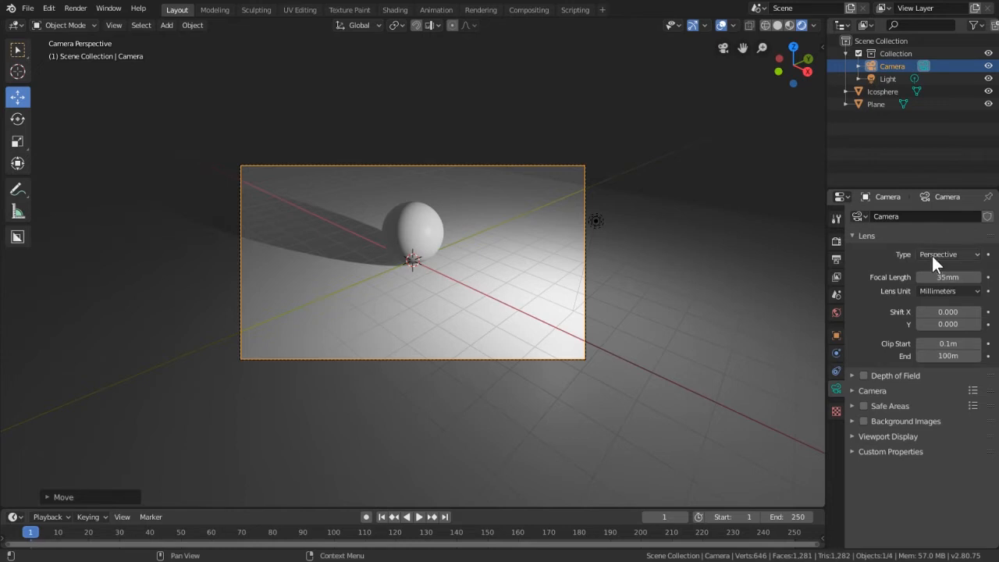
# Step: Select the light and change its type to Spot
pyautogui.click(894, 78)
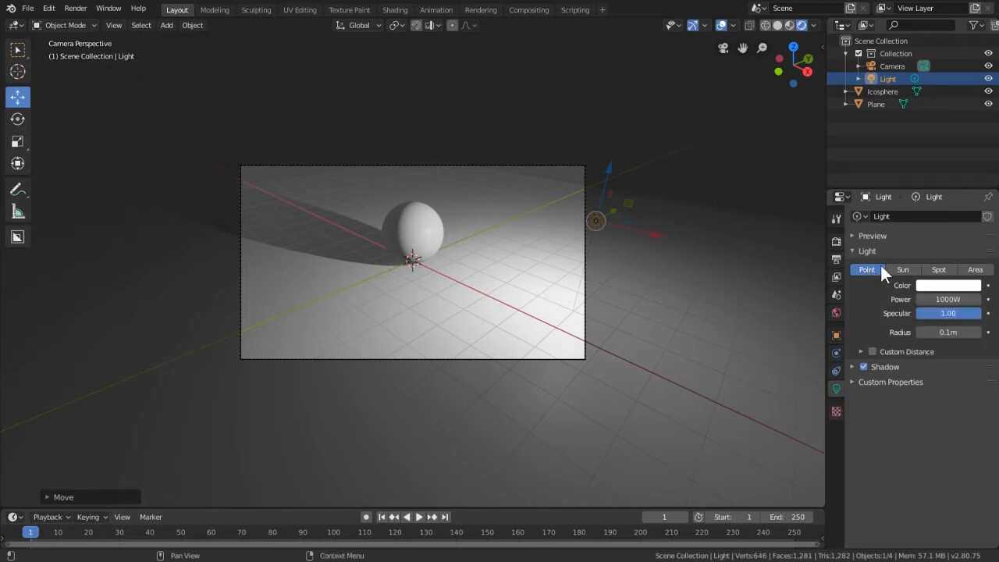
pyautogui.click(937, 271)
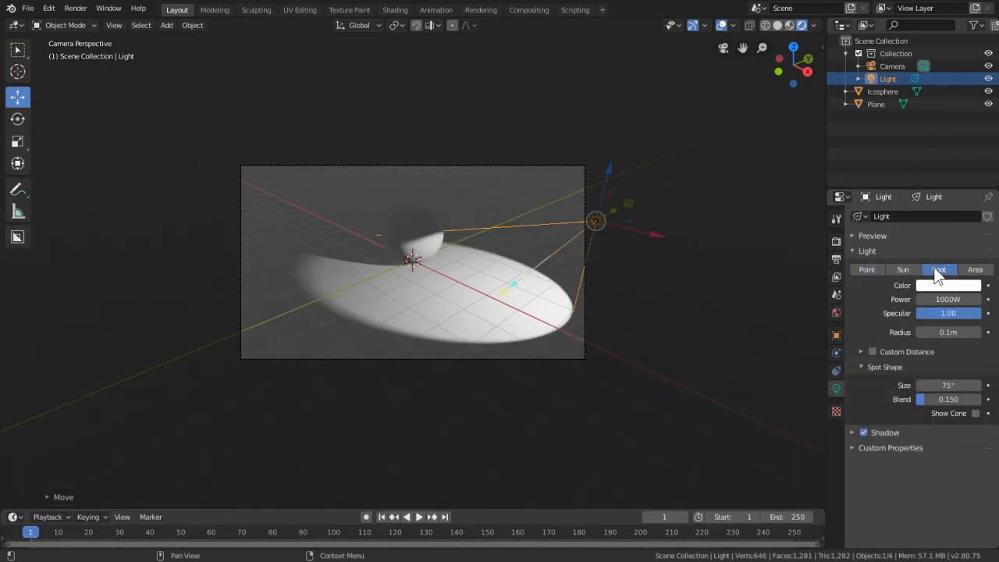
# Step: Rotate the spot light so its cone covers the sphere, and move it farther out along X
pyautogui.click(20, 119)
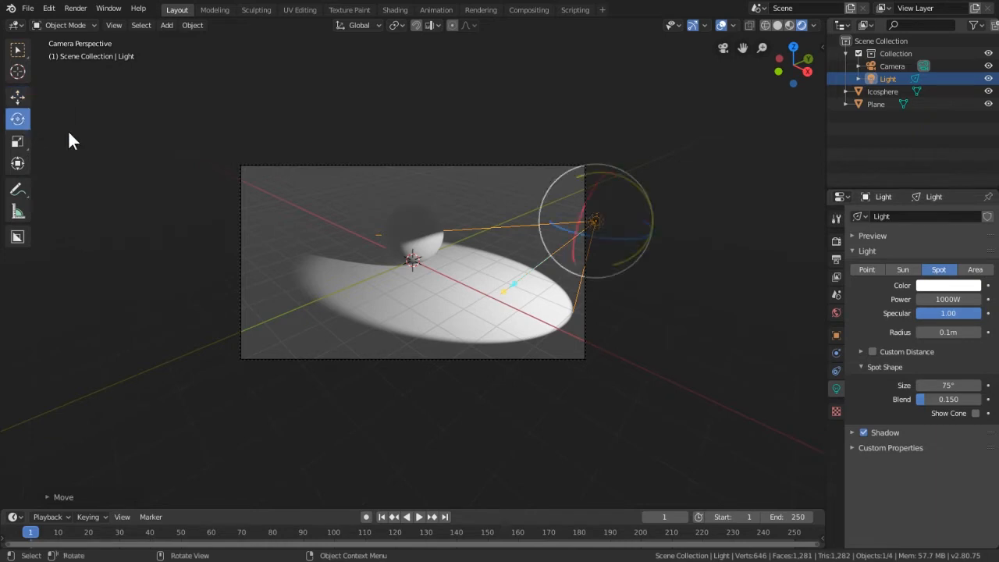
pyautogui.moveTo(629, 179); pyautogui.dragTo(758, 266)
pyautogui.click(17, 97)
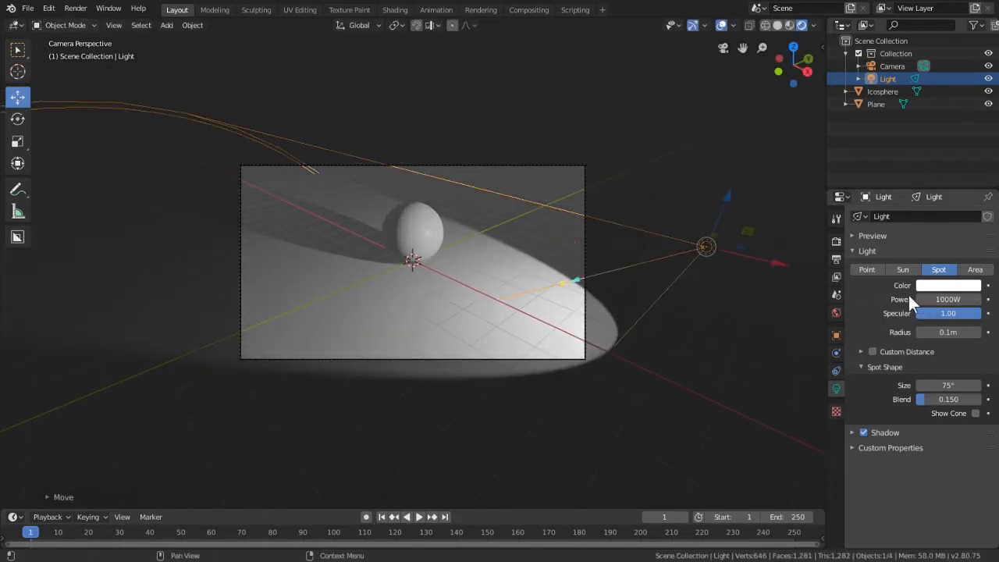
# Step: Set the spot light's cone size to about 87.9° and its edge blend to about 0.512
pyautogui.moveTo(929, 385); pyautogui.dragTo(13, 381)
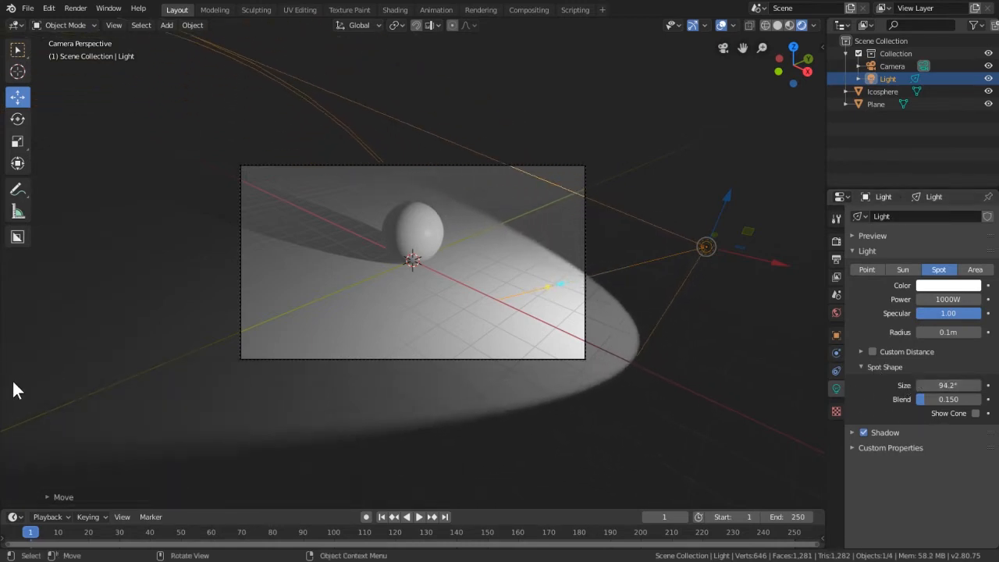
pyautogui.moveTo(933, 399)
pyautogui.mouseDown()
pyautogui.moveTo(981, 399)
pyautogui.moveTo(949, 399)
pyautogui.moveTo(934, 384)
pyautogui.mouseUp()
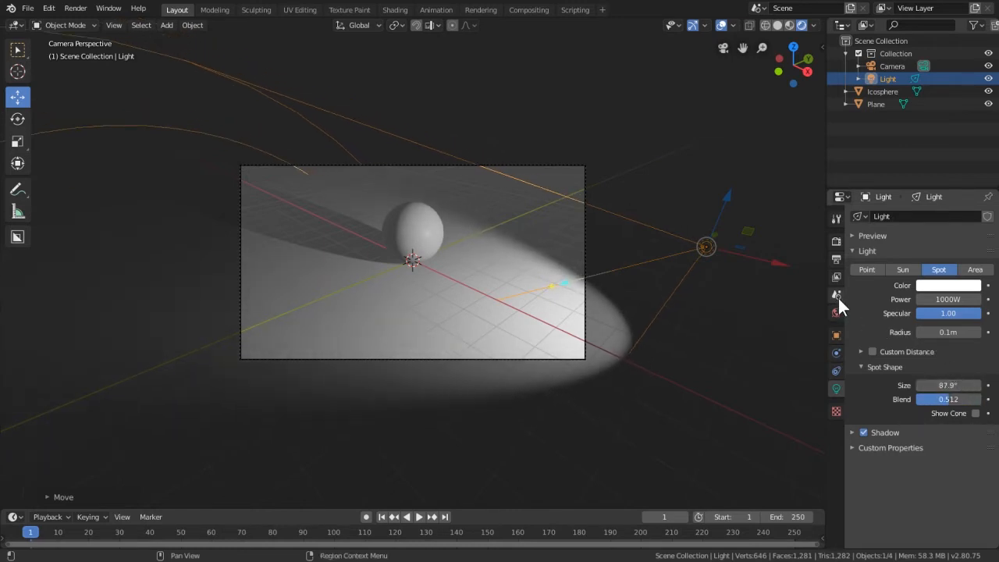
# Step: Raise the spot light along the Z axis to well above the sphere's height
pyautogui.press('g')
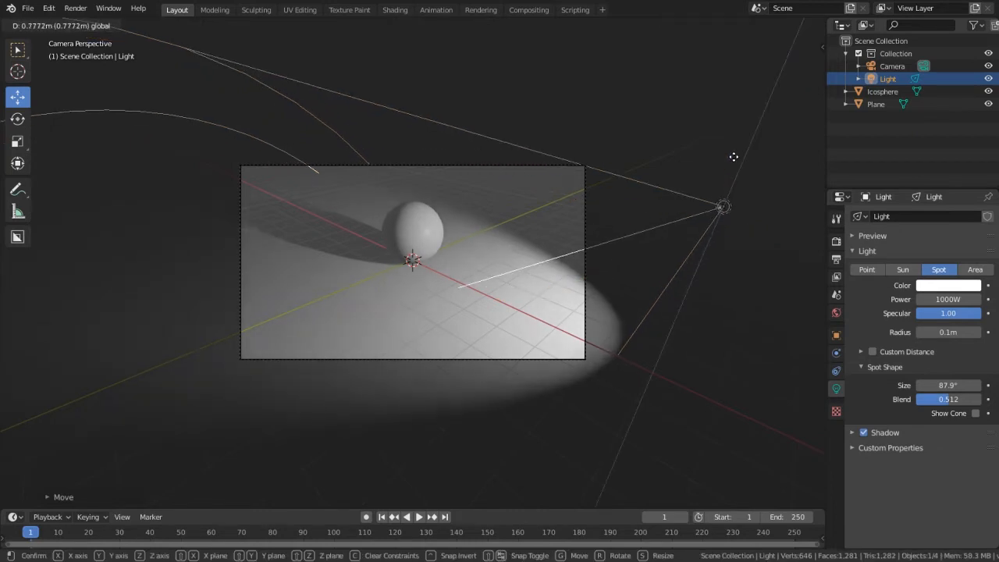
pyautogui.click(731, 115)
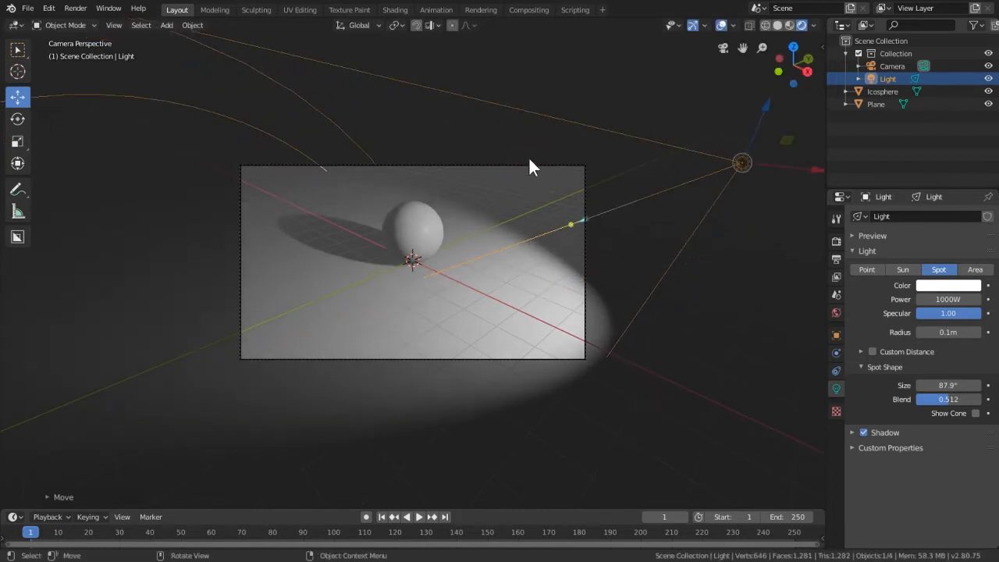
pyautogui.scroll(3, 525, 162)
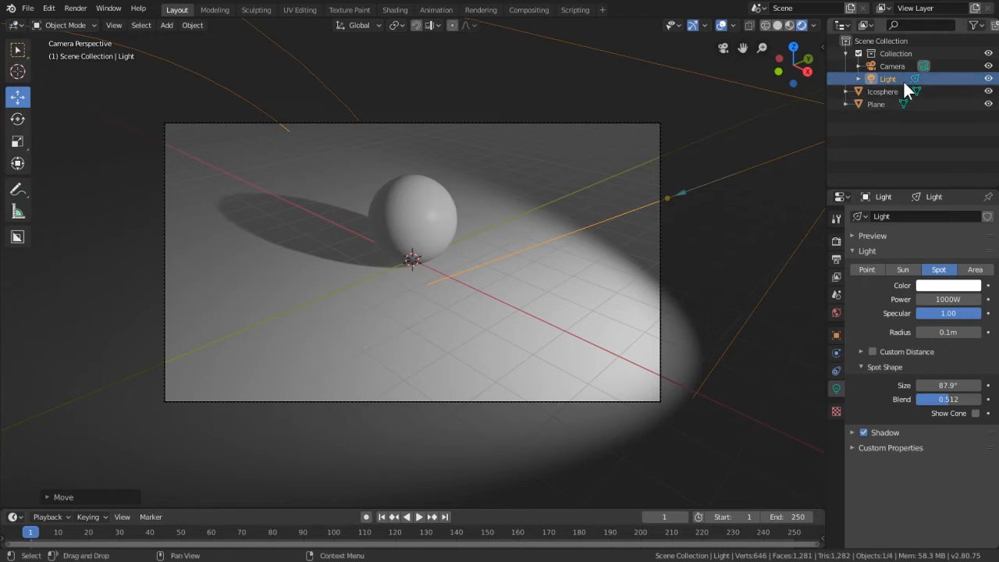
# Step: Move the Icosphere and the Plane into Collection, alongside the camera and light
pyautogui.click(883, 103)
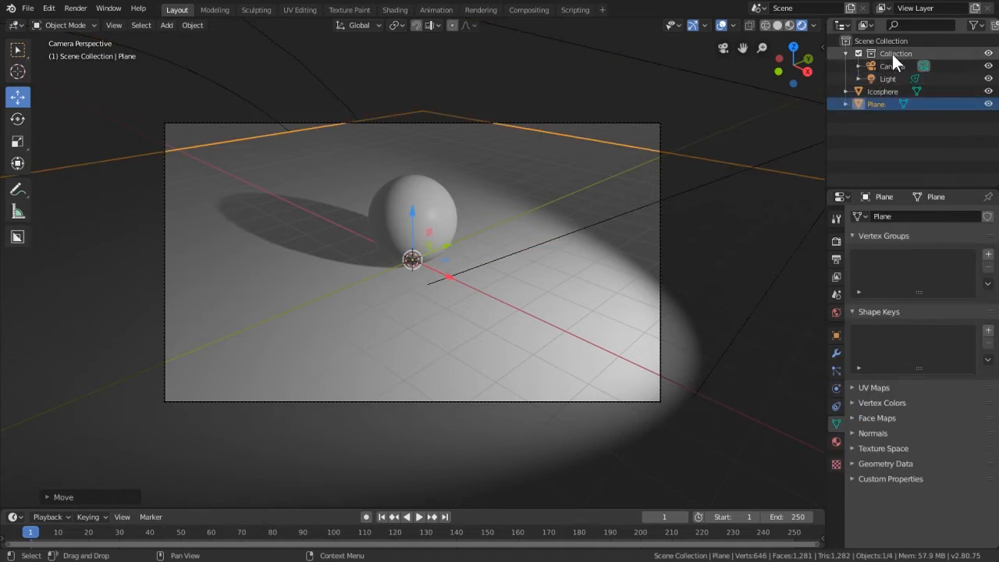
pyautogui.click(880, 91)
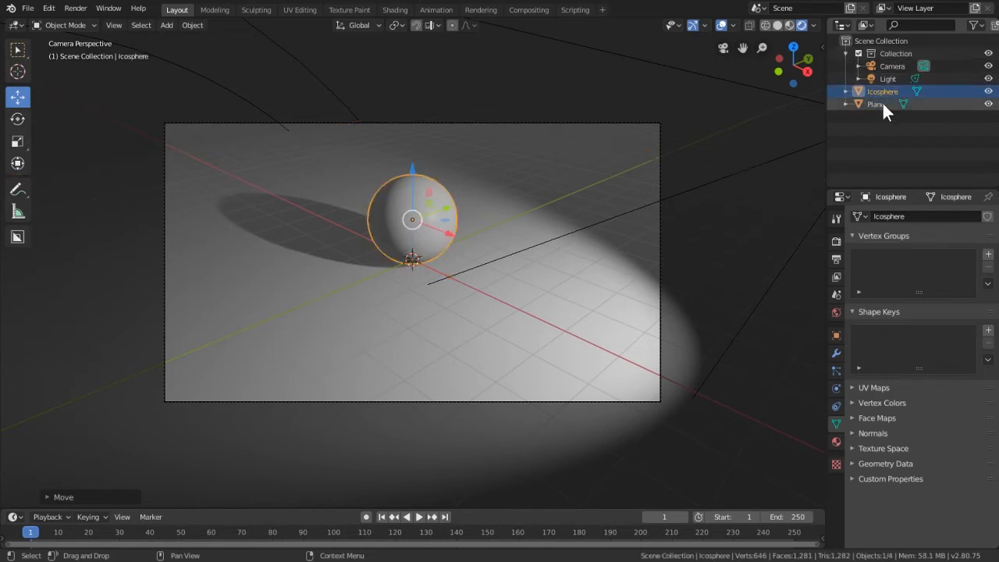
pyautogui.click(882, 102)
pyautogui.click(882, 91)
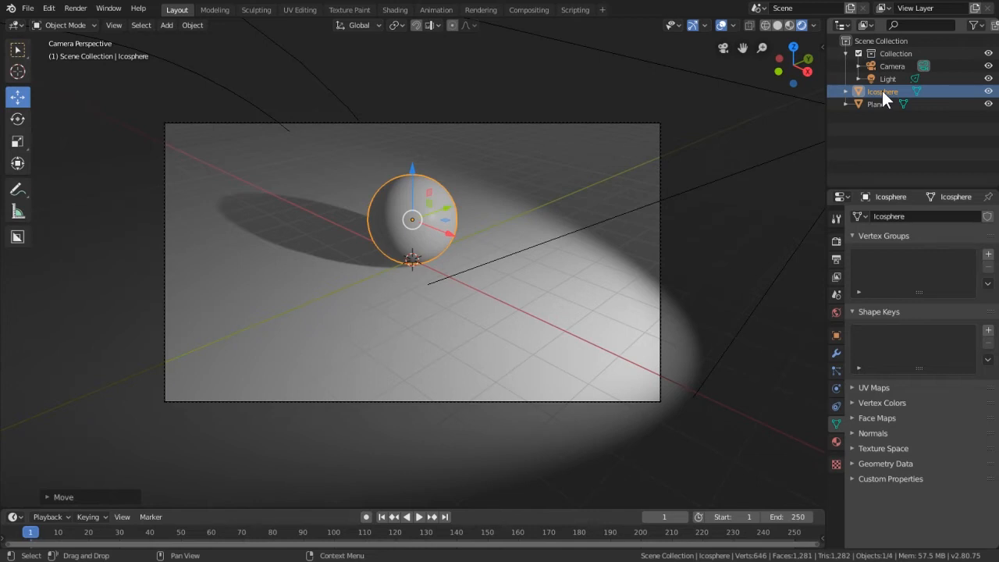
pyautogui.moveTo(882, 91); pyautogui.dragTo(897, 57)
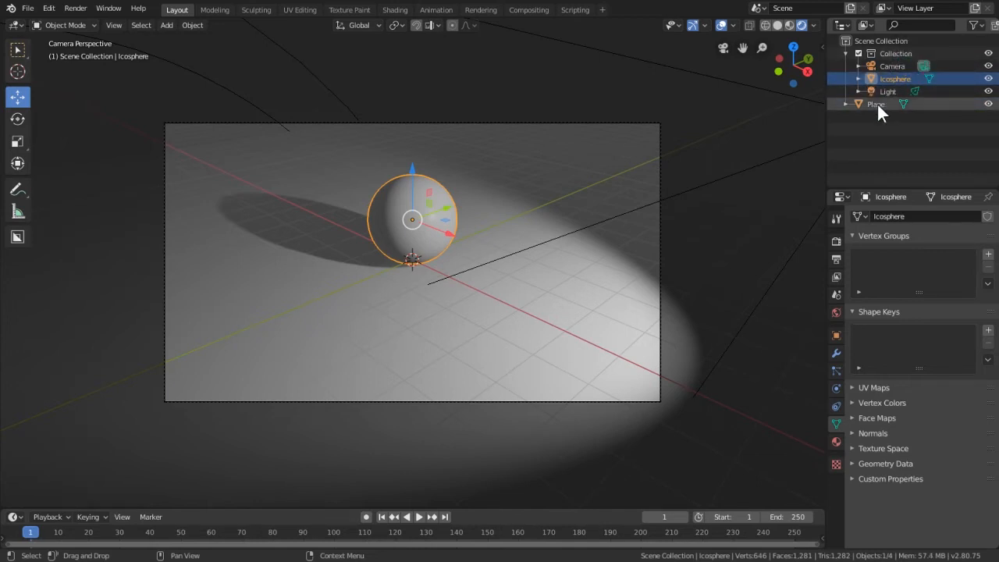
pyautogui.moveTo(876, 103); pyautogui.dragTo(910, 55)
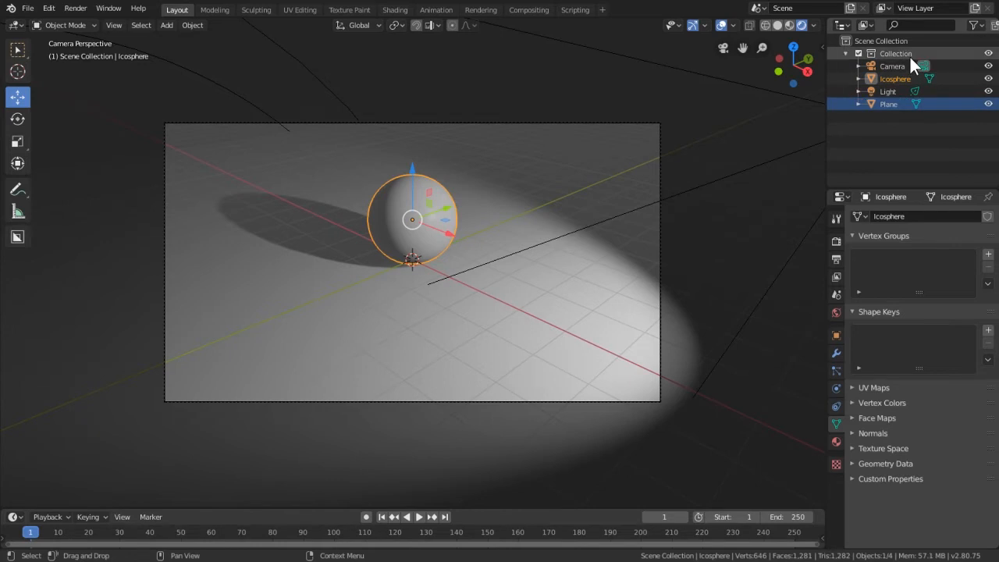
pyautogui.click(888, 101)
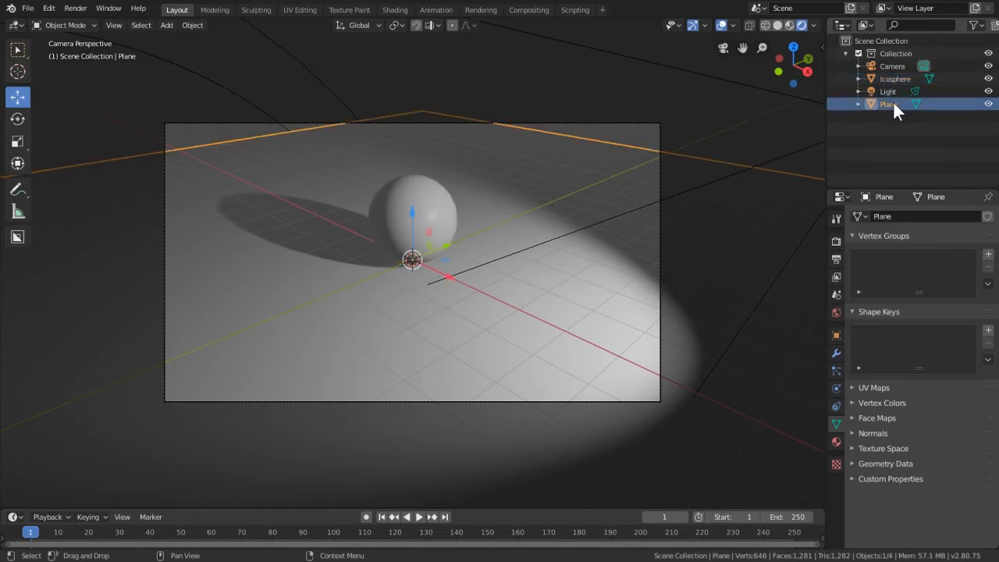
pyautogui.click(890, 78)
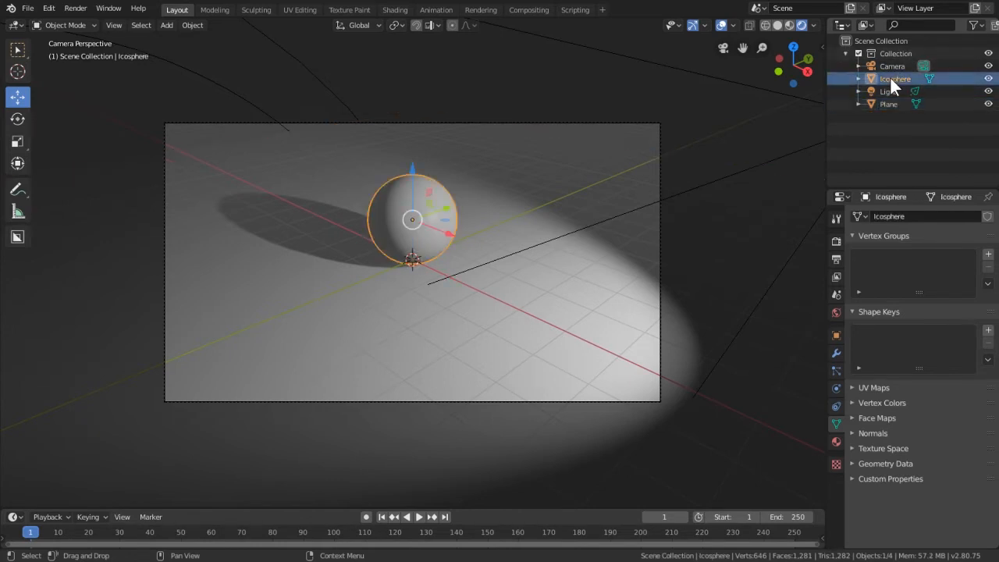
# Step: Hide the whole Collection and show it again
pyautogui.click(988, 53)
pyautogui.click(988, 53)
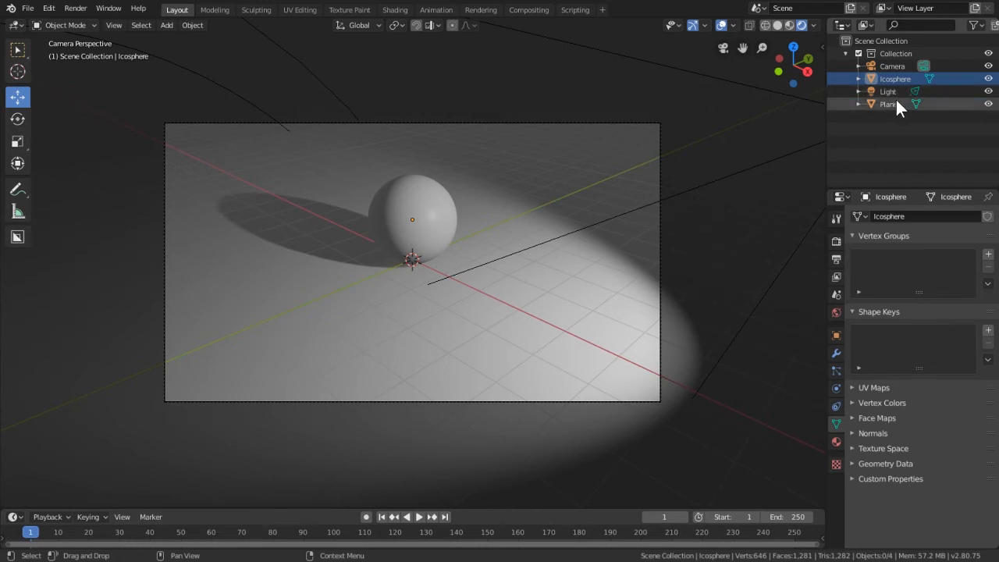
# Step: Show the Plane's object transform properties and move it to about X -7.363 m and Y 7.189 m
pyautogui.click(889, 78)
pyautogui.click(890, 104)
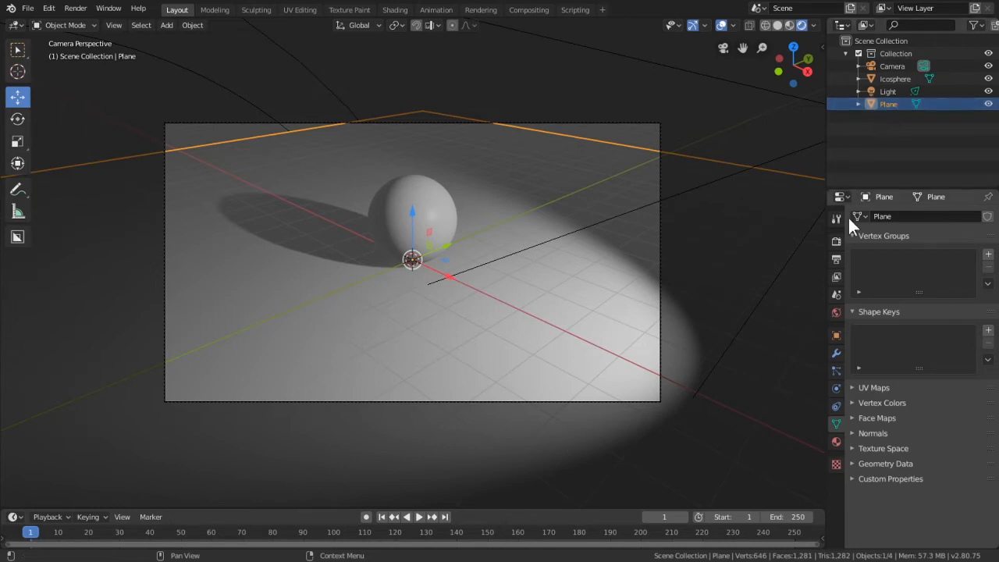
pyautogui.click(835, 333)
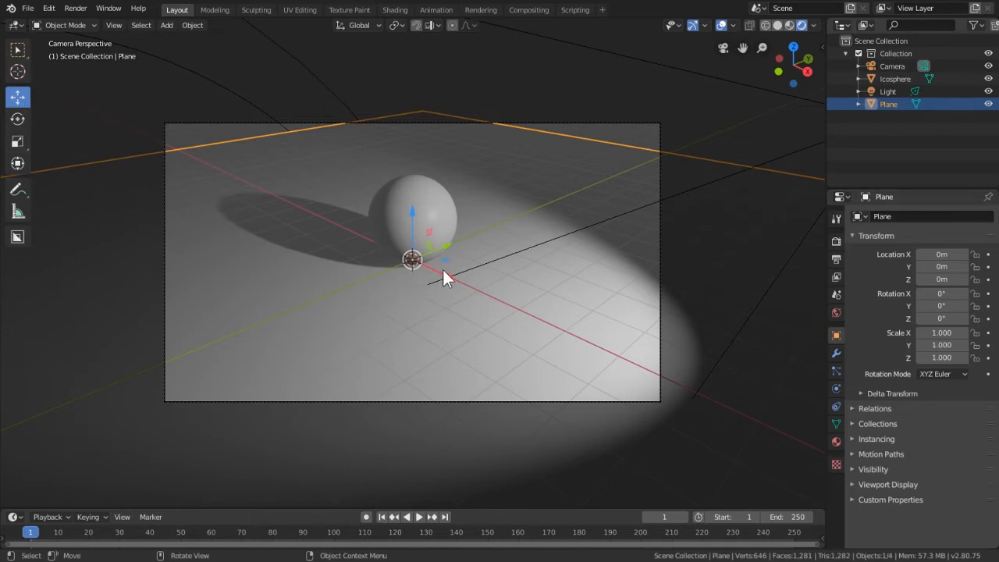
pyautogui.moveTo(446, 276); pyautogui.dragTo(285, 213)
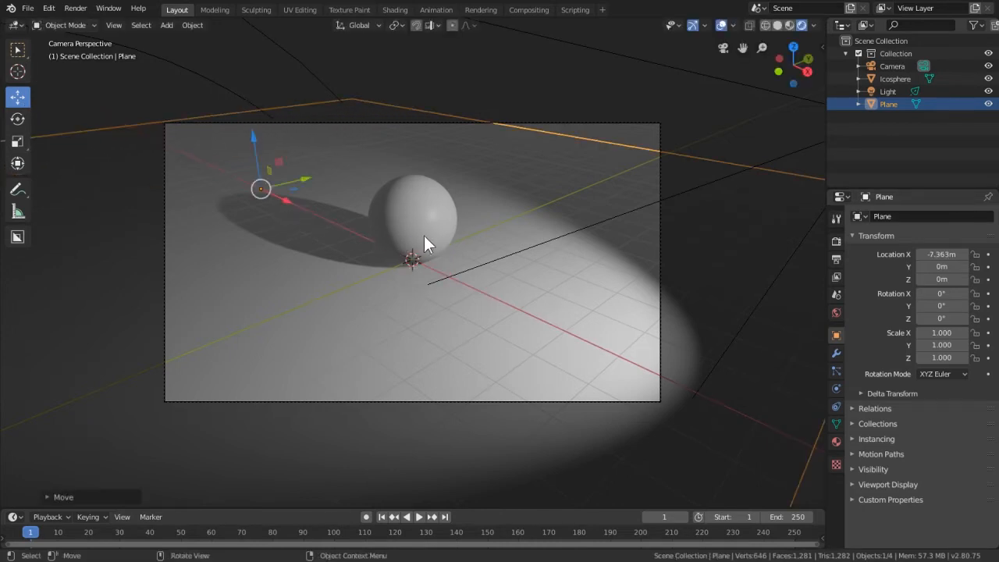
pyautogui.moveTo(307, 179); pyautogui.dragTo(446, 90)
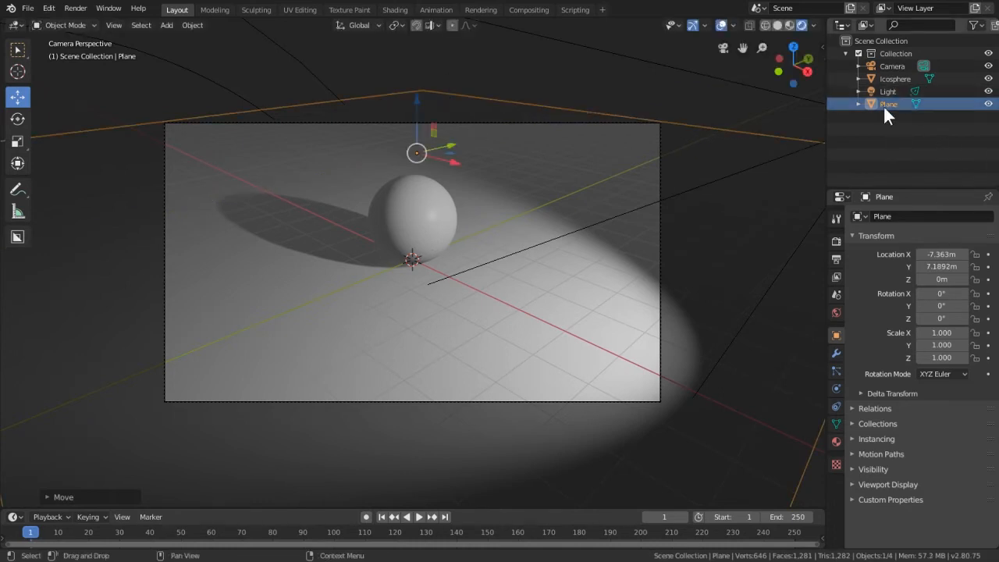
# Step: Create a new material for the Plane and set its base color to blue
pyautogui.click(837, 442)
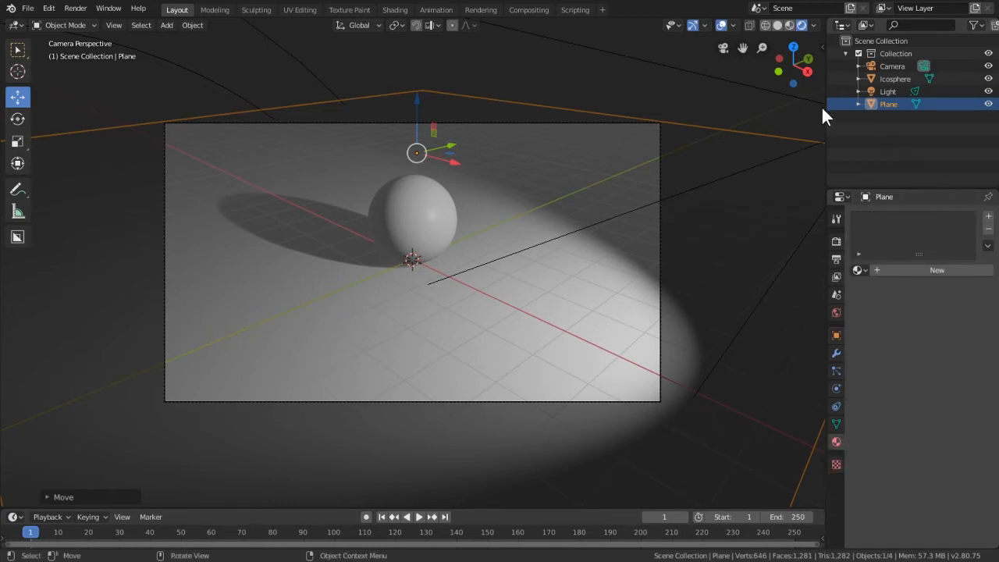
pyautogui.click(913, 267)
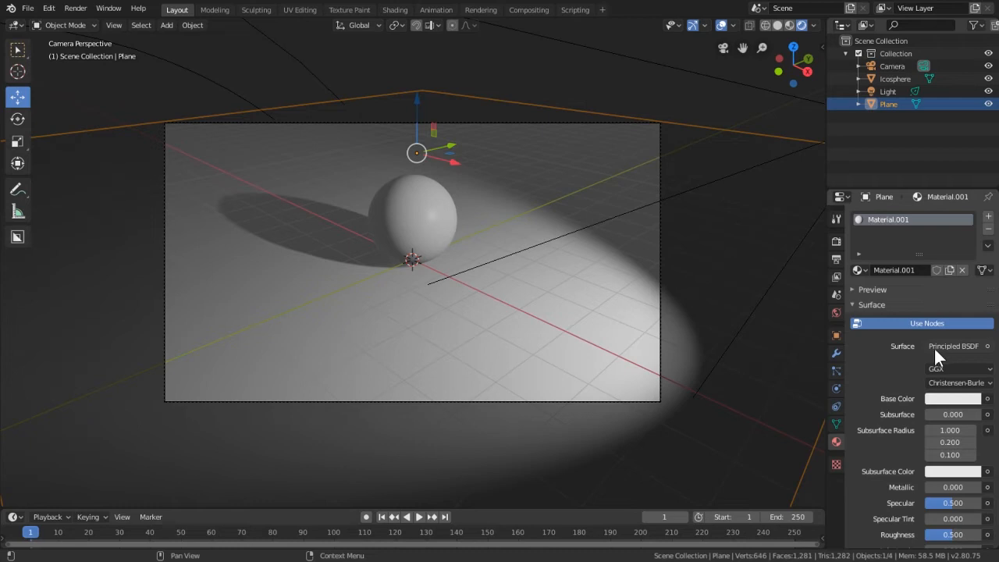
pyautogui.scroll(-4, 890, 348)
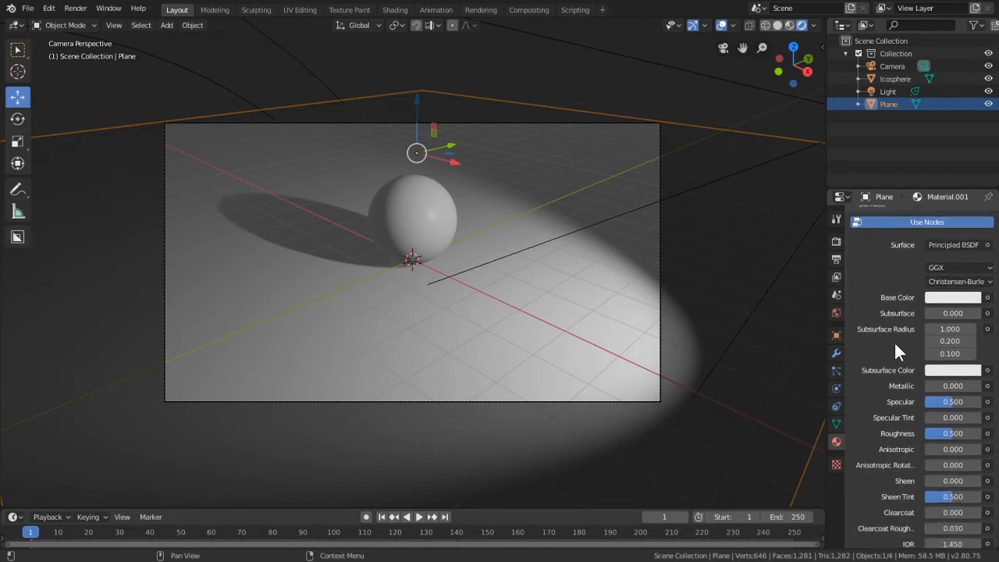
pyautogui.click(949, 297)
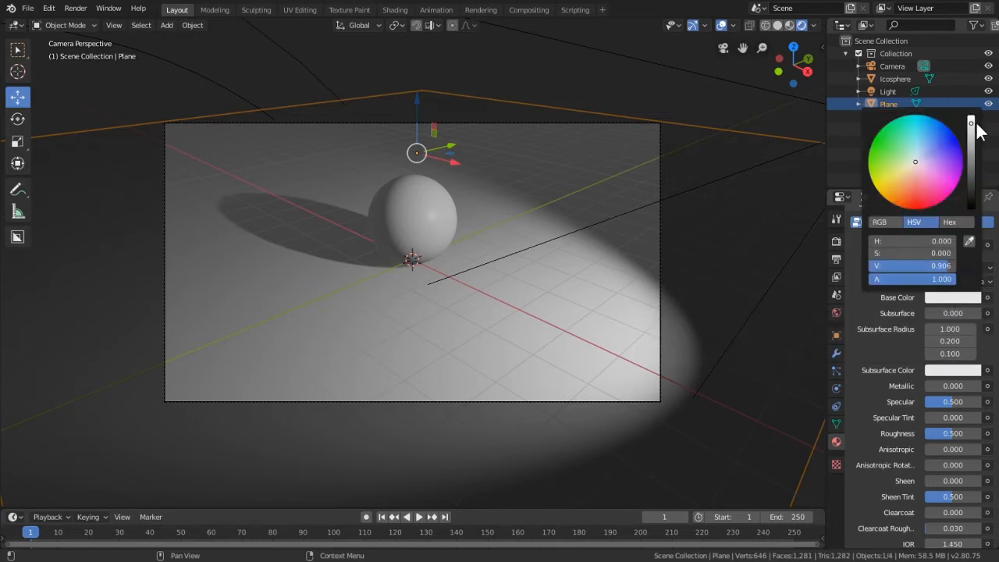
pyautogui.moveTo(917, 161); pyautogui.dragTo(938, 137)
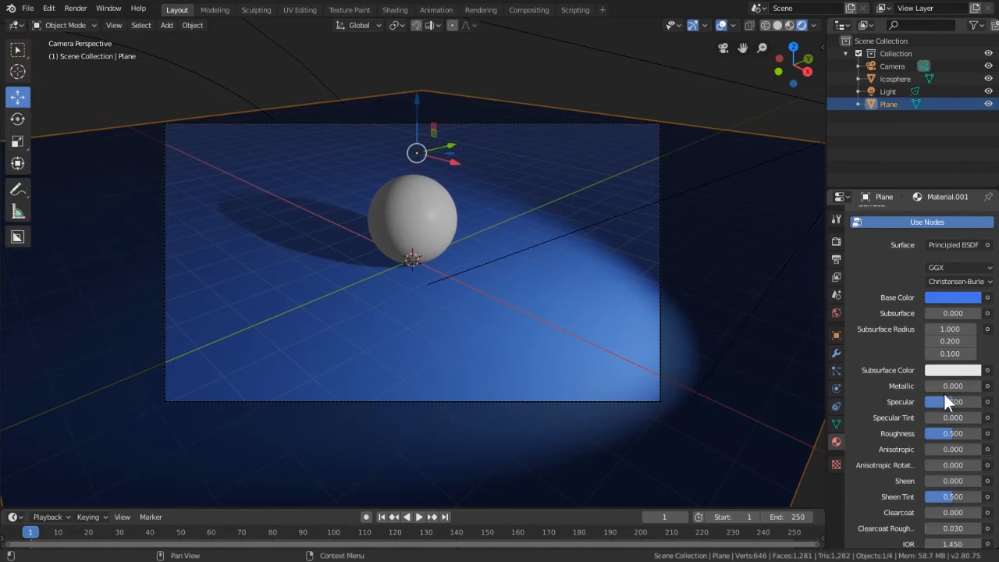
# Step: Set the Plane material's specular to 1.000 and its roughness to 0
pyautogui.moveTo(943, 399); pyautogui.dragTo(981, 400)
pyautogui.moveTo(950, 433); pyautogui.dragTo(923, 433)
pyautogui.moveTo(968, 404); pyautogui.dragTo(977, 404)
pyautogui.moveTo(669, 295); pyautogui.dragTo(708, 278, button='middle')
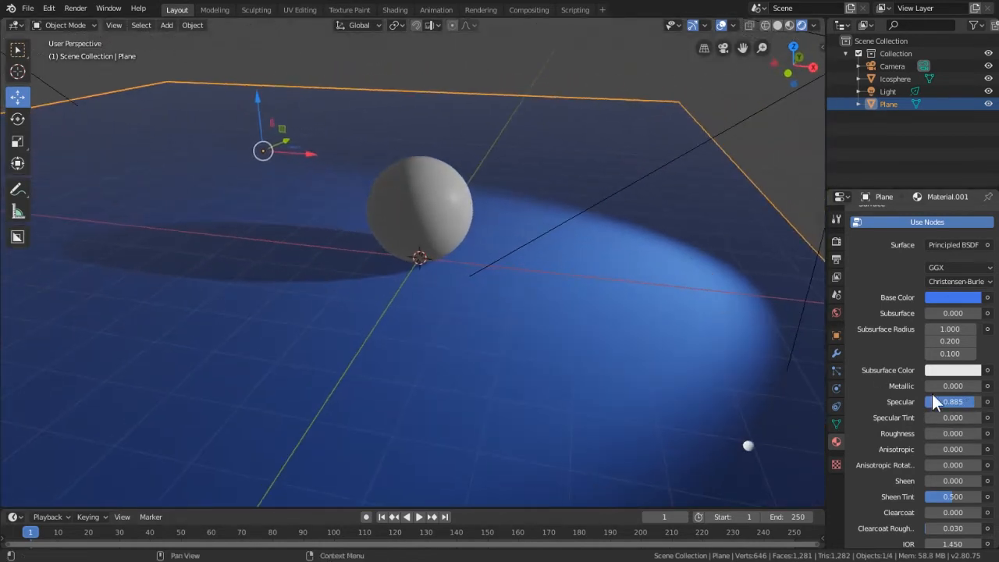
pyautogui.moveTo(947, 403); pyautogui.dragTo(974, 403)
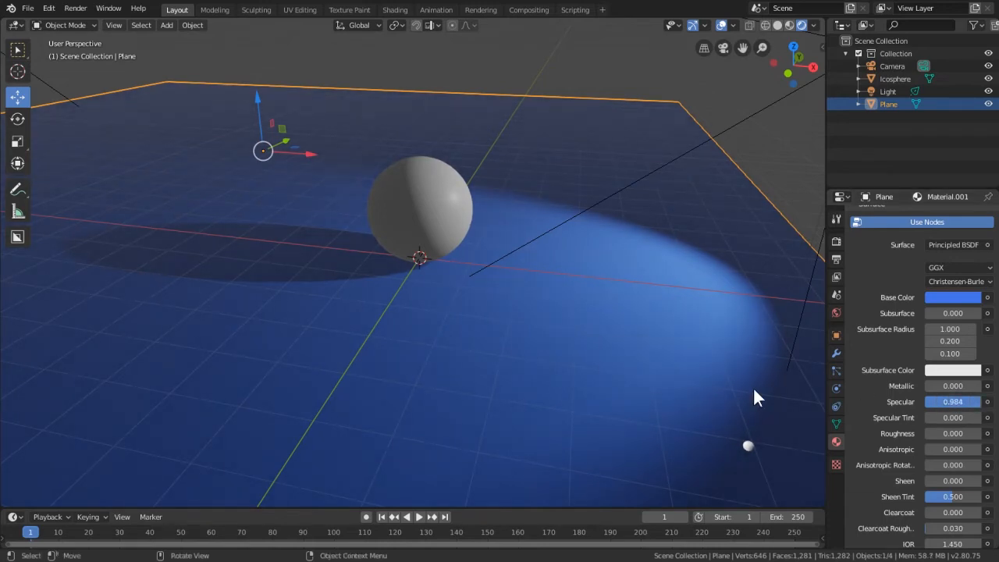
pyautogui.moveTo(754, 390); pyautogui.dragTo(609, 372, button='middle')
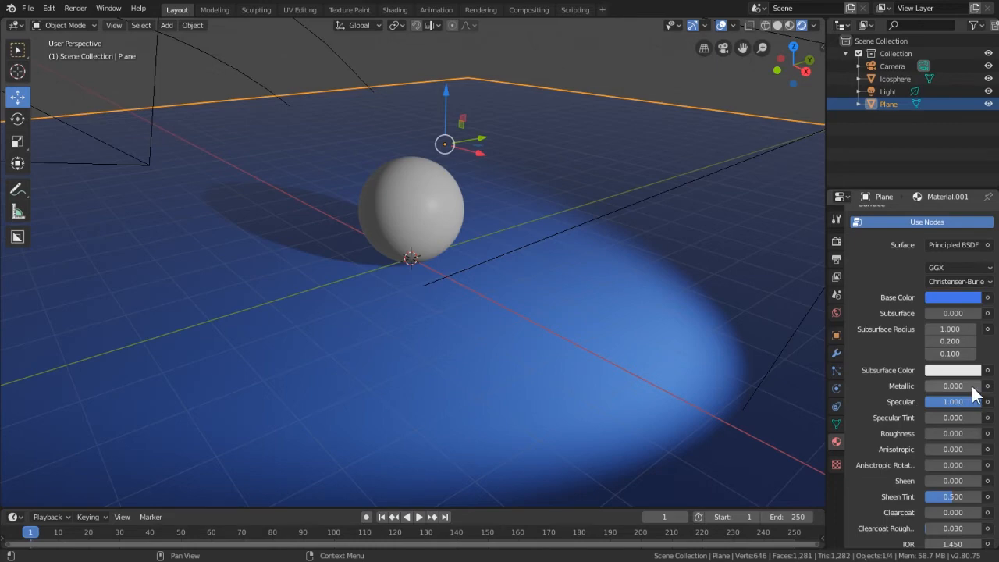
# Step: Set the Plane material's metallic value to about 0.659, check it from several angles and return to the camera view
pyautogui.moveTo(948, 388); pyautogui.dragTo(976, 388)
pyautogui.moveTo(571, 395); pyautogui.dragTo(683, 353, button='middle')
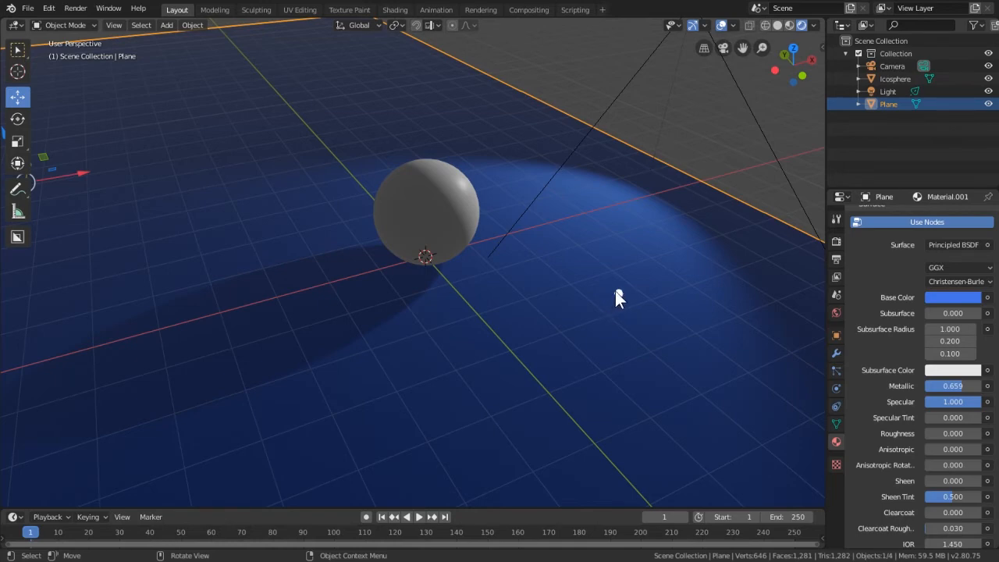
pyautogui.moveTo(609, 300); pyautogui.dragTo(485, 295, button='middle')
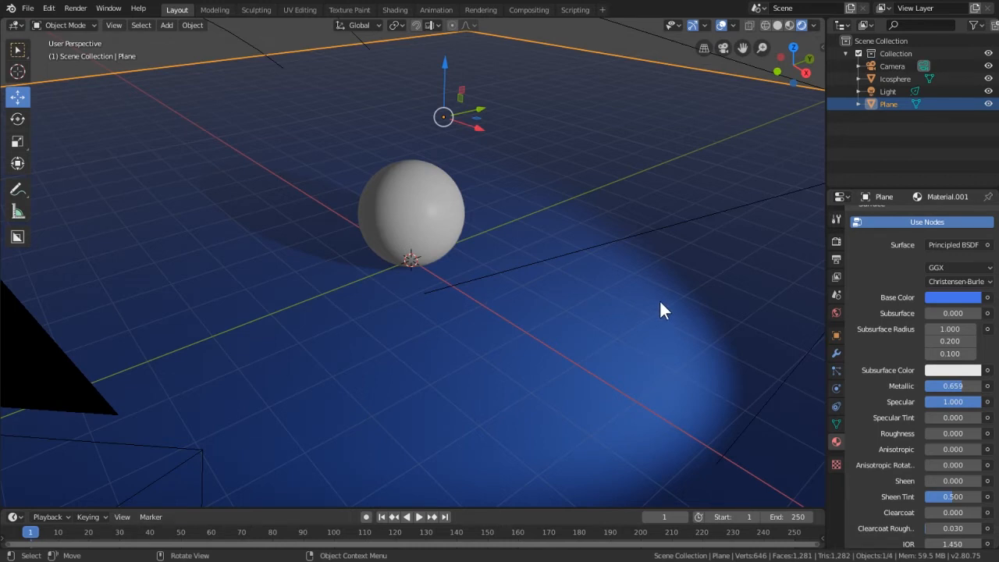
pyautogui.press('KP_0')
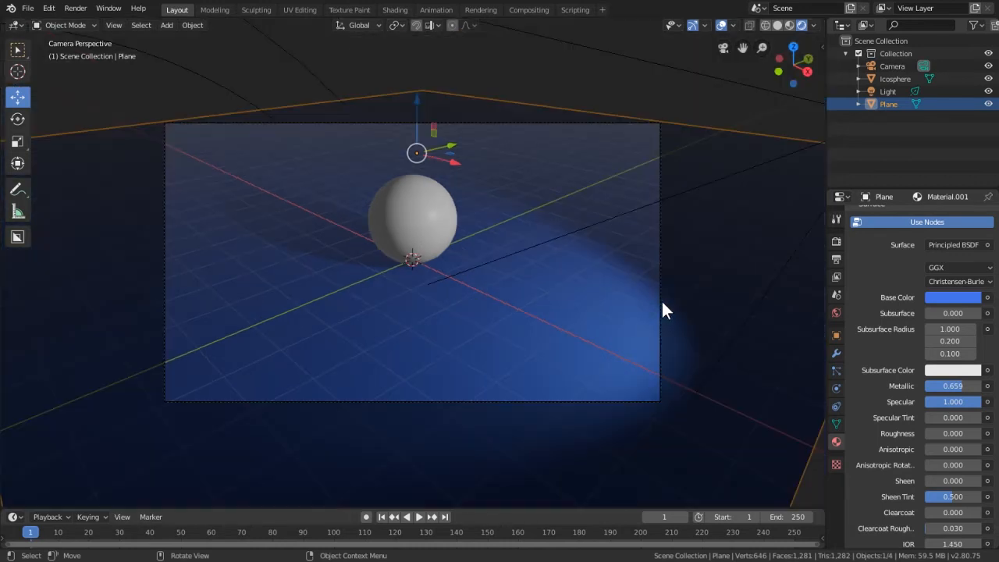
# Step: Create a new material for the Icosphere and name it "Especular"
pyautogui.click(900, 78)
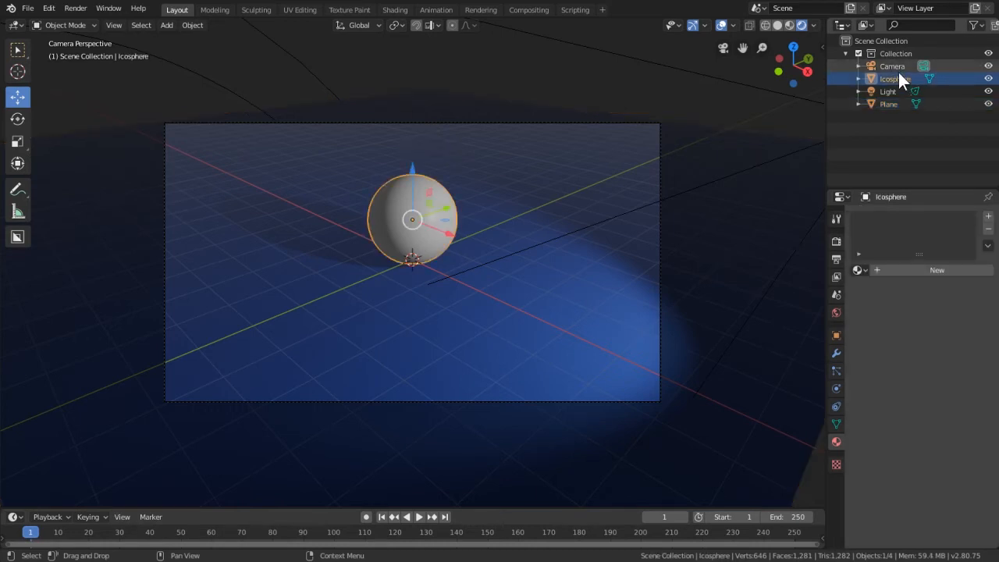
pyautogui.click(890, 270)
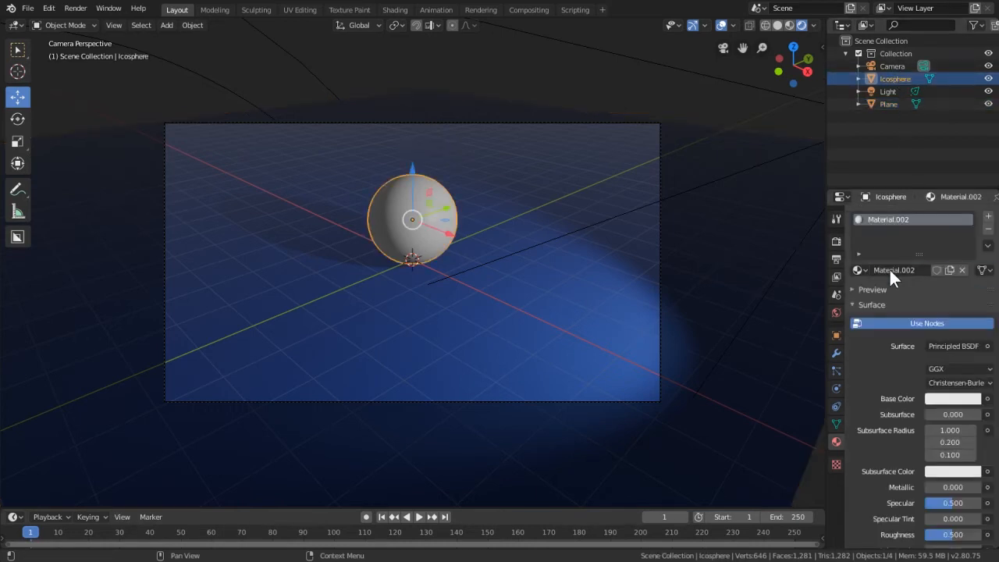
pyautogui.doubleClick(891, 270)
pyautogui.write('Especula')
pyautogui.press('BackSpace')
pyautogui.write('ular')
pyautogui.press('Return')
# Step: Darken the Especular material's base color to a light grey
pyautogui.click(971, 400)
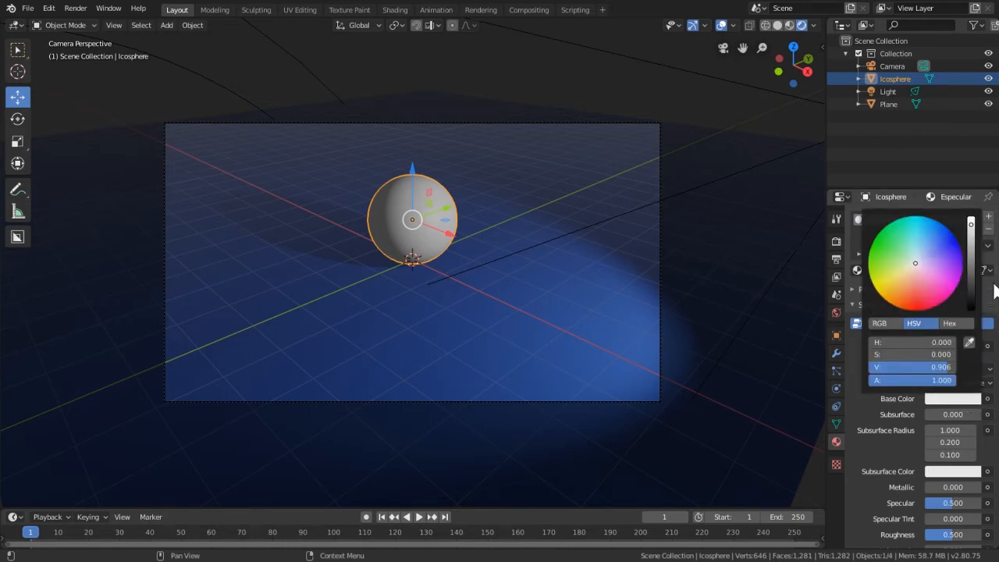
pyautogui.moveTo(971, 226); pyautogui.dragTo(971, 244)
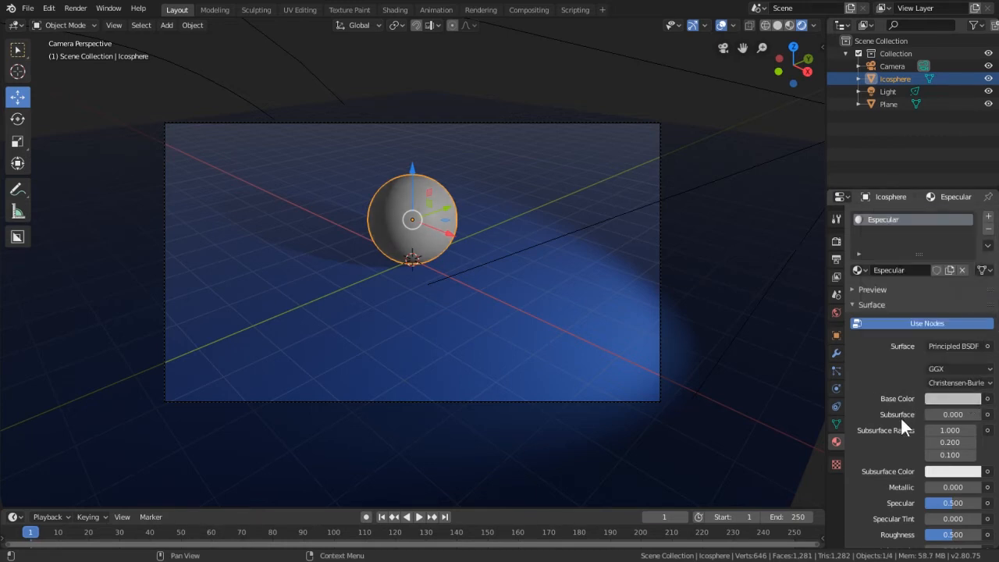
pyautogui.scroll(-2, 911, 451)
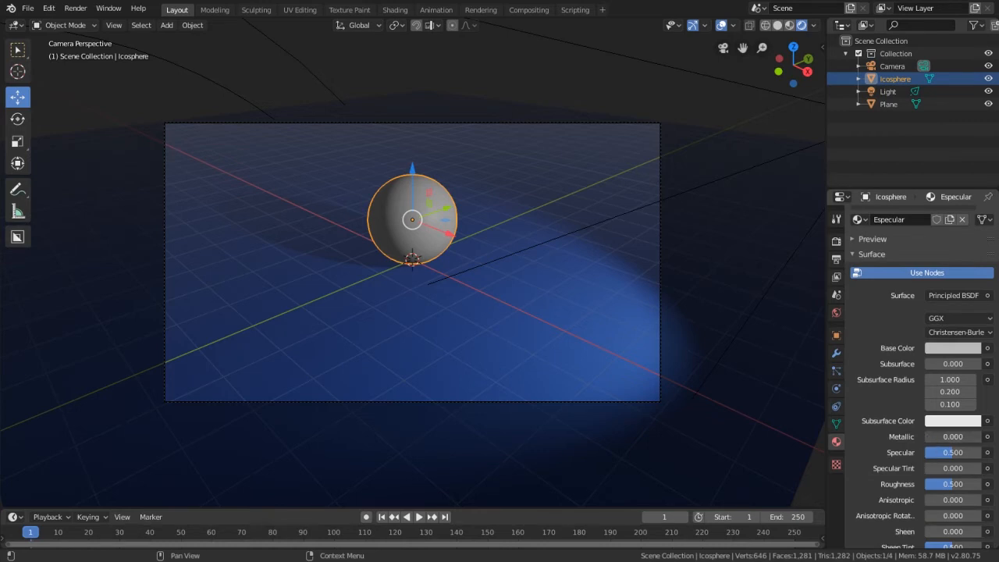
# Step: Set the Especular material's metallic and specular to 1.000 and its roughness to about 0.082
pyautogui.moveTo(929, 436); pyautogui.dragTo(981, 453)
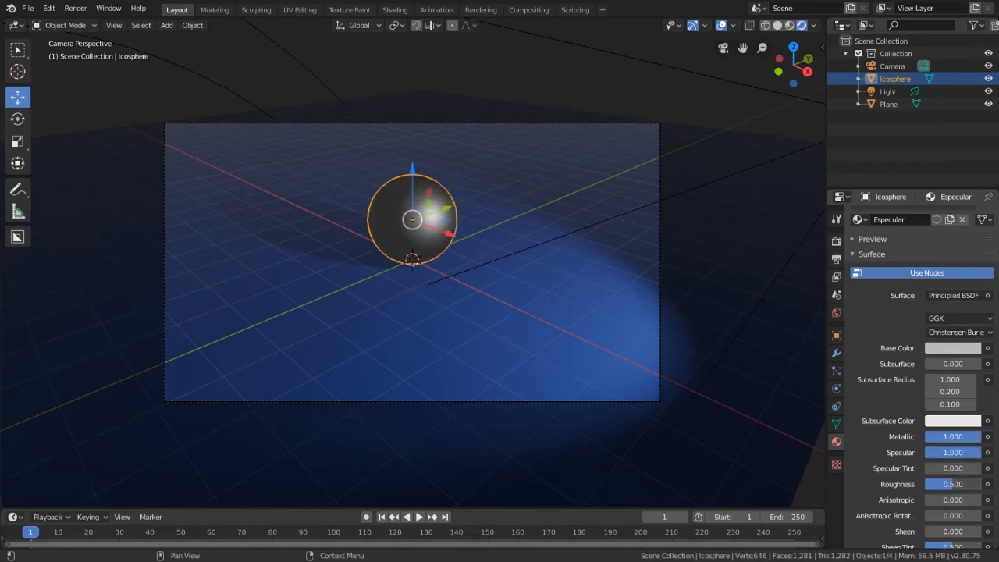
pyautogui.moveTo(952, 484)
pyautogui.mouseDown()
pyautogui.moveTo(969, 484)
pyautogui.moveTo(932, 484)
pyautogui.mouseUp()
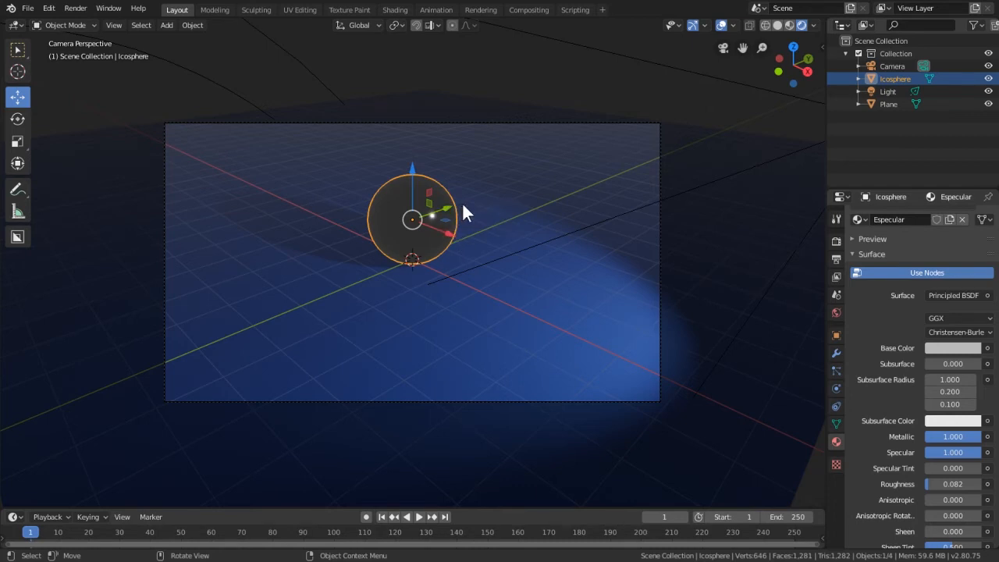
# Step: Rename the Plane's material as "Baldosas"
pyautogui.click(893, 103)
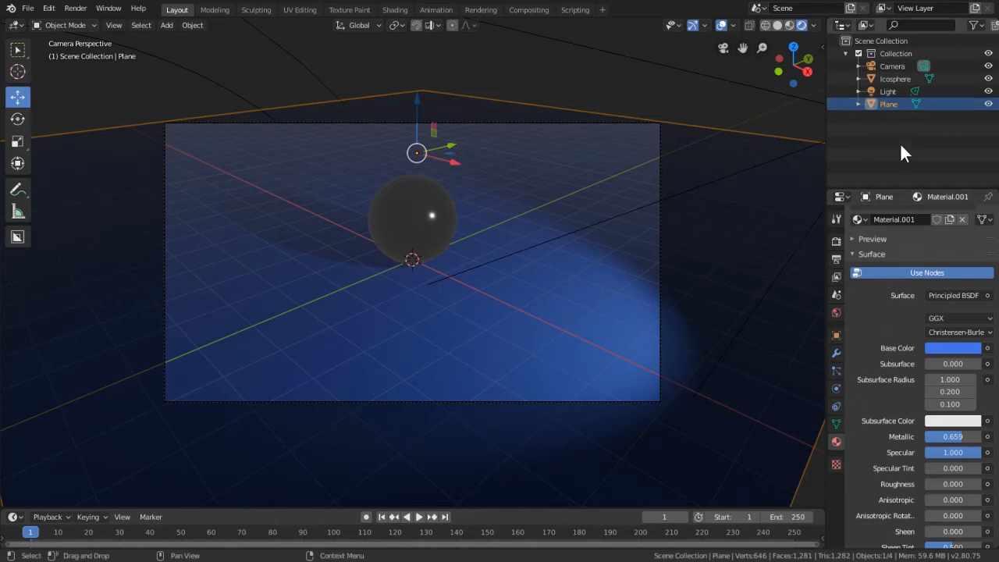
pyautogui.scroll(1, 887, 217)
pyautogui.doubleClick(897, 243)
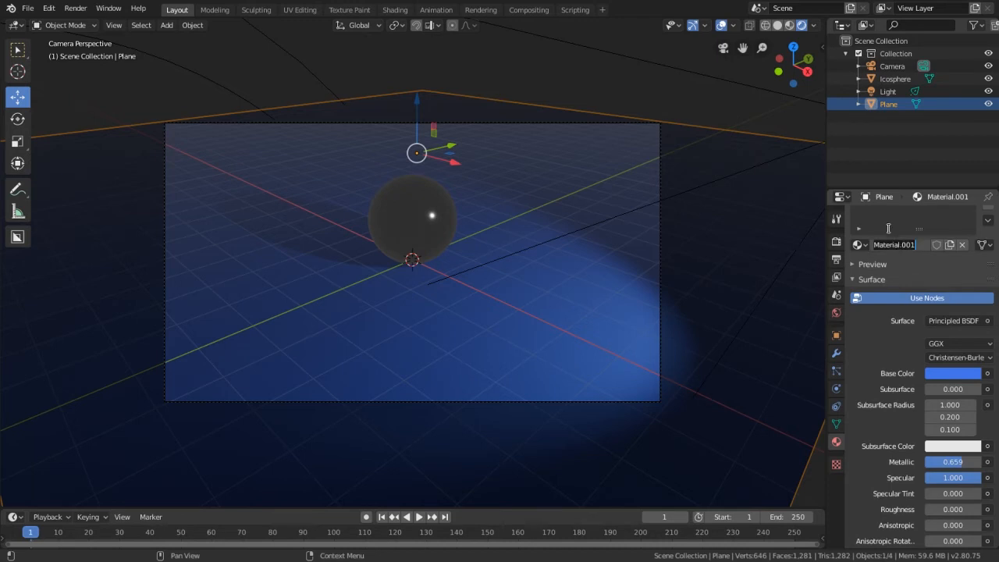
pyautogui.write('Baldosas')
pyautogui.press('Return')
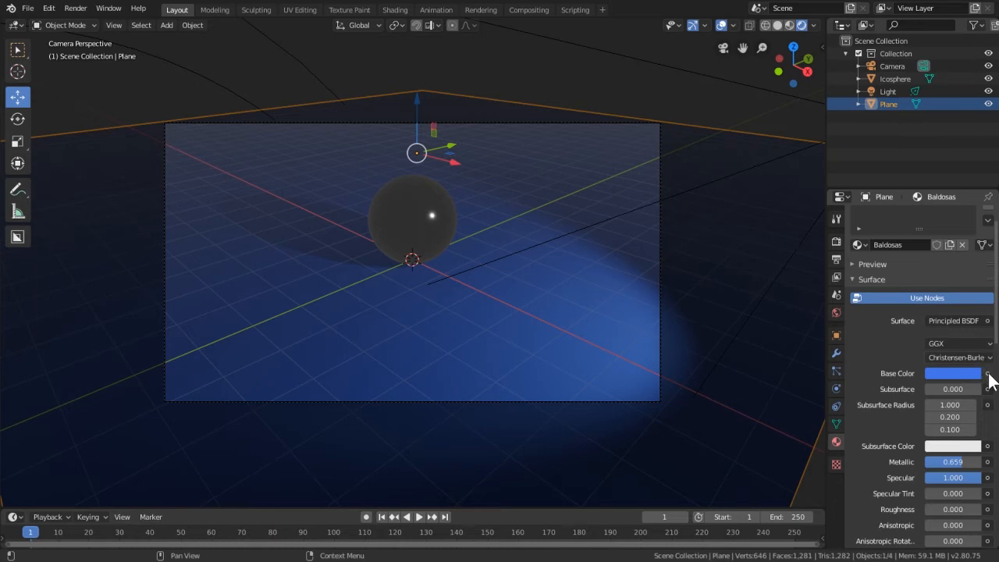
# Step: Assign a Checker Texture to the Baldosas material's base color and make its Color2 black
pyautogui.click(987, 374)
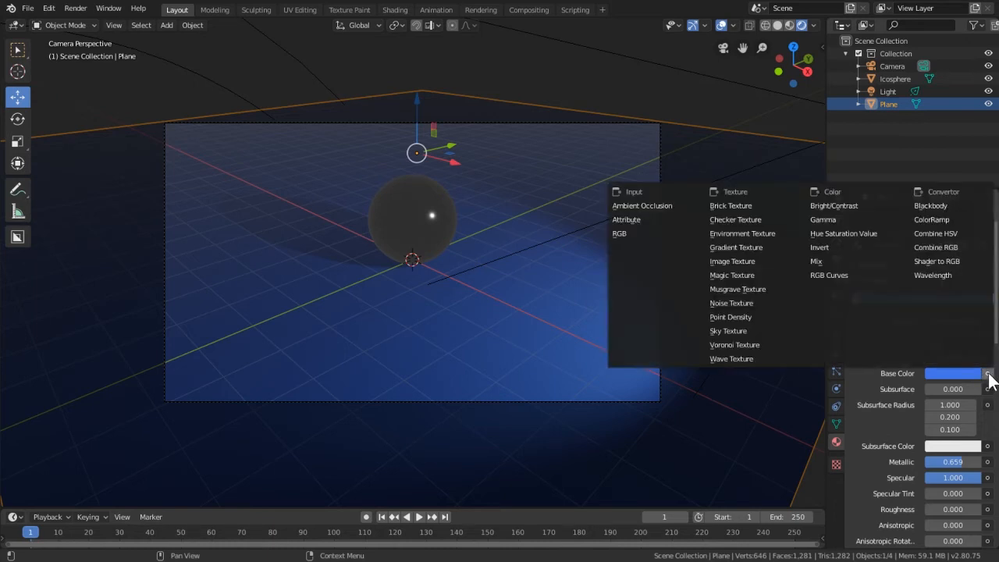
pyautogui.click(750, 219)
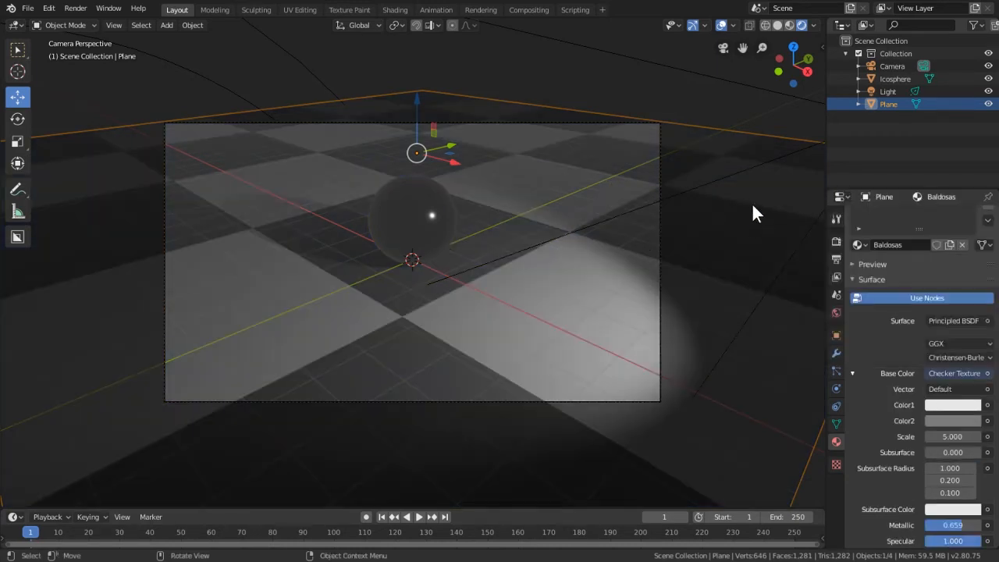
pyautogui.click(950, 404)
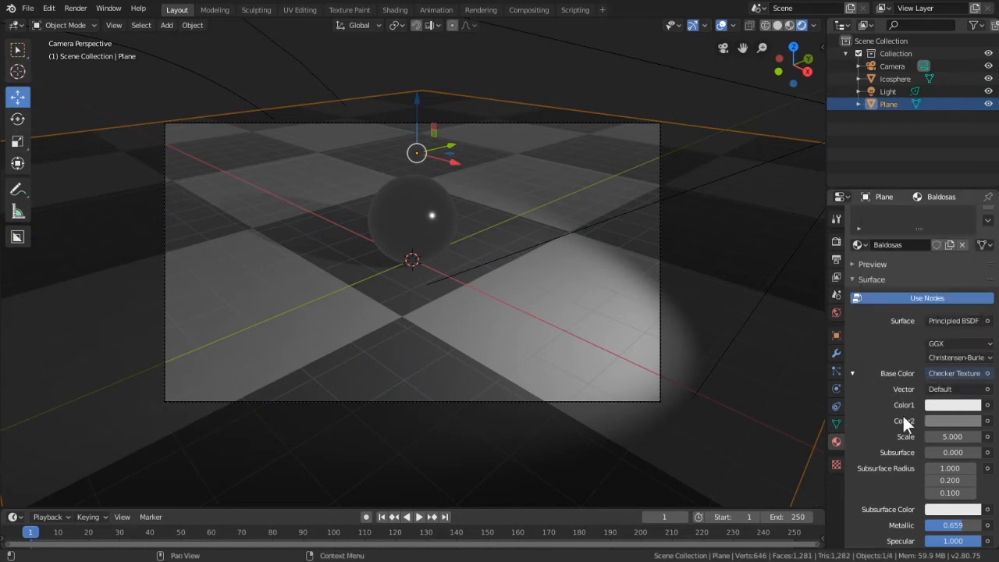
pyautogui.click(937, 420)
pyautogui.moveTo(972, 300); pyautogui.dragTo(973, 328)
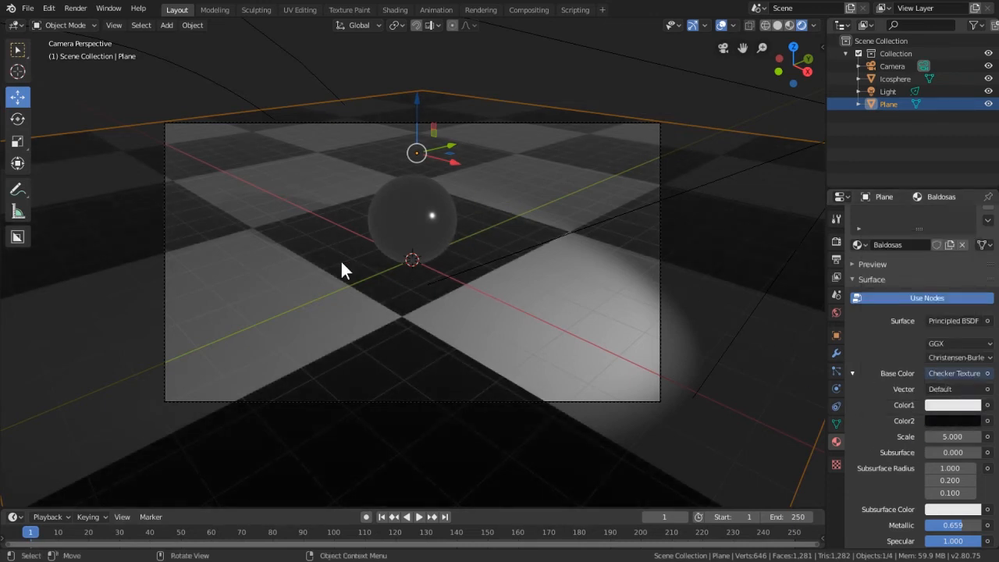
# Step: Set the scale of the Plane's checker texture to 40
pyautogui.moveTo(527, 188); pyautogui.dragTo(498, 245, button='middle')
pyautogui.scroll(-3, 498, 251)
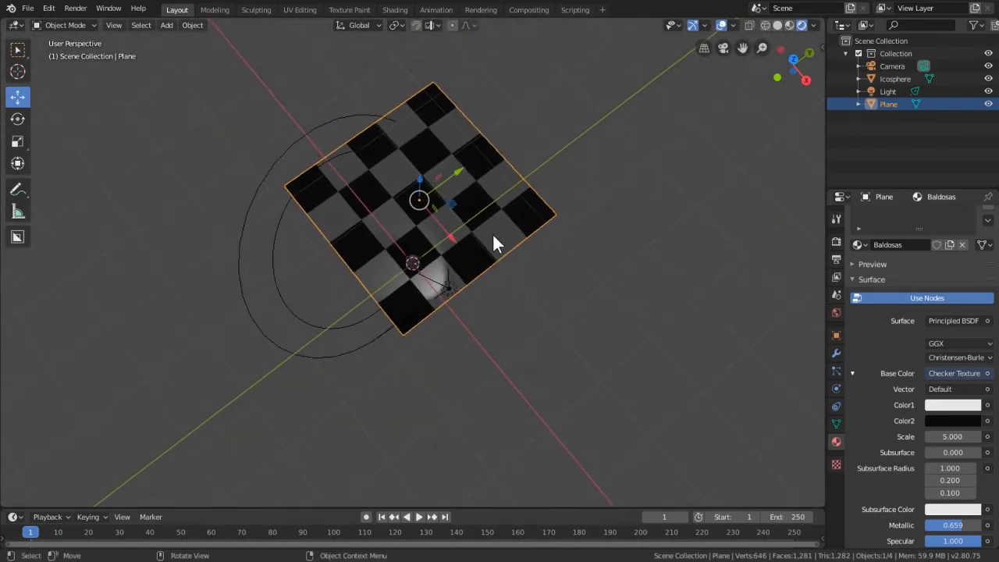
pyautogui.moveTo(952, 436)
pyautogui.mouseDown()
pyautogui.moveTo(991, 437)
pyautogui.moveTo(953, 436)
pyautogui.mouseUp()
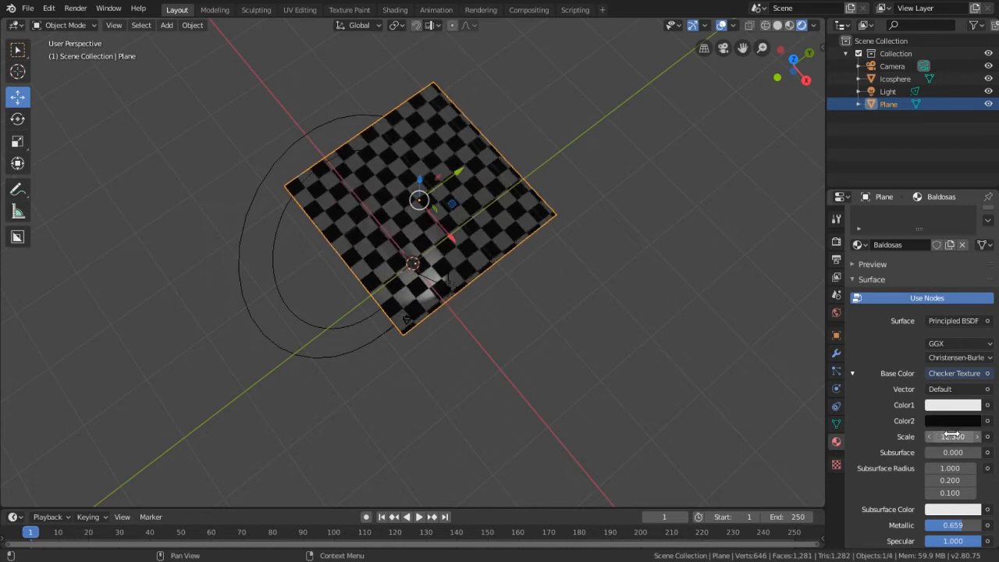
pyautogui.click(956, 437)
pyautogui.press('Return')
pyautogui.click(959, 435)
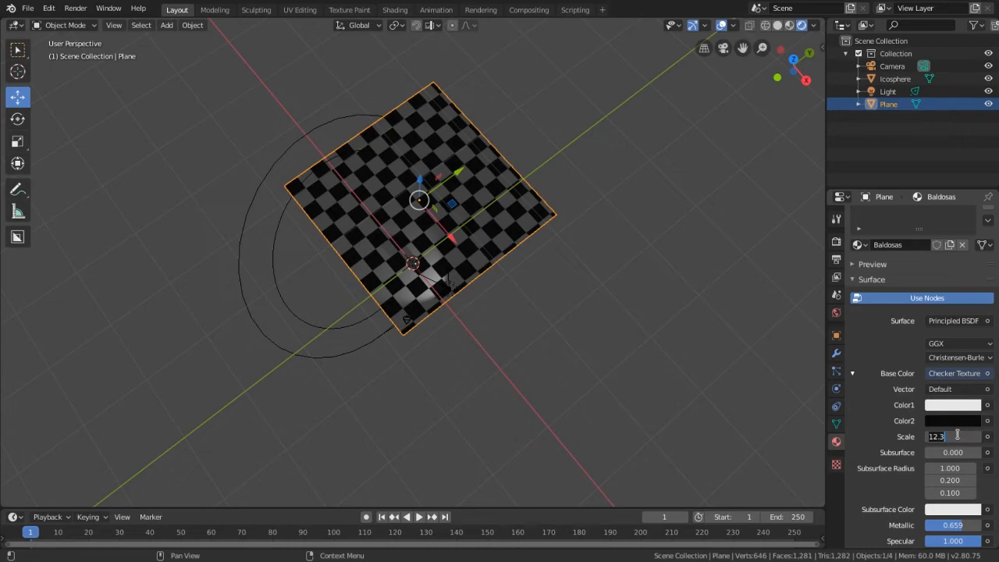
pyautogui.write('40')
pyautogui.press('Return')
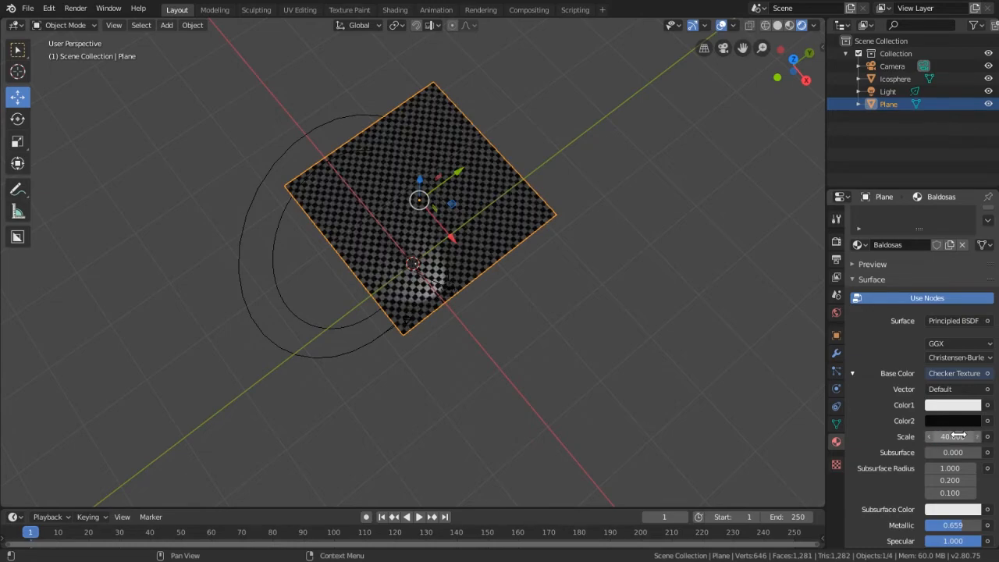
# Step: Examine the checkered floor around the sphere from a free angle and through the camera view
pyautogui.scroll(1, 466, 182)
pyautogui.moveTo(466, 175); pyautogui.dragTo(572, 152, button='middle')
pyautogui.scroll(3, 572, 152)
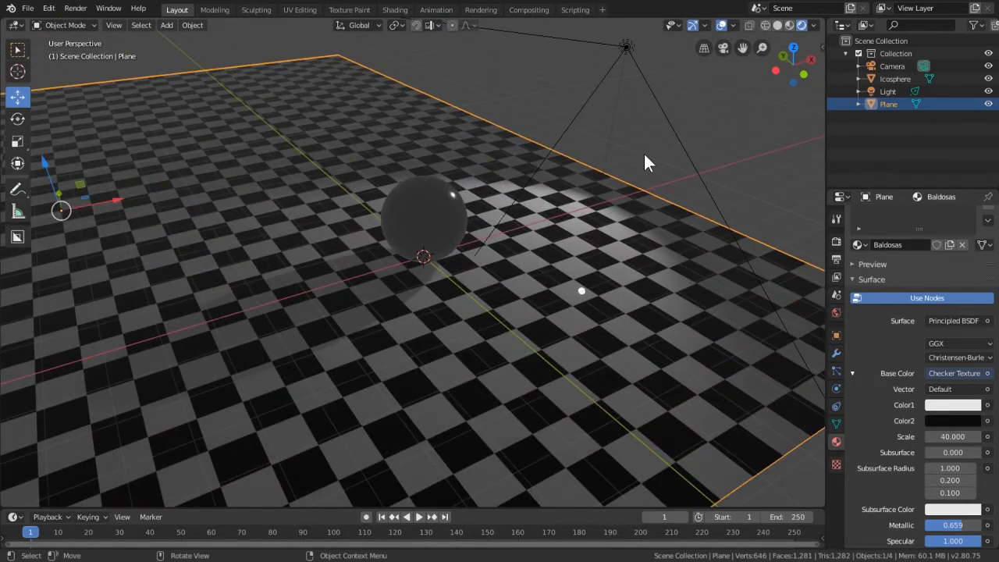
pyautogui.press('KP_0')
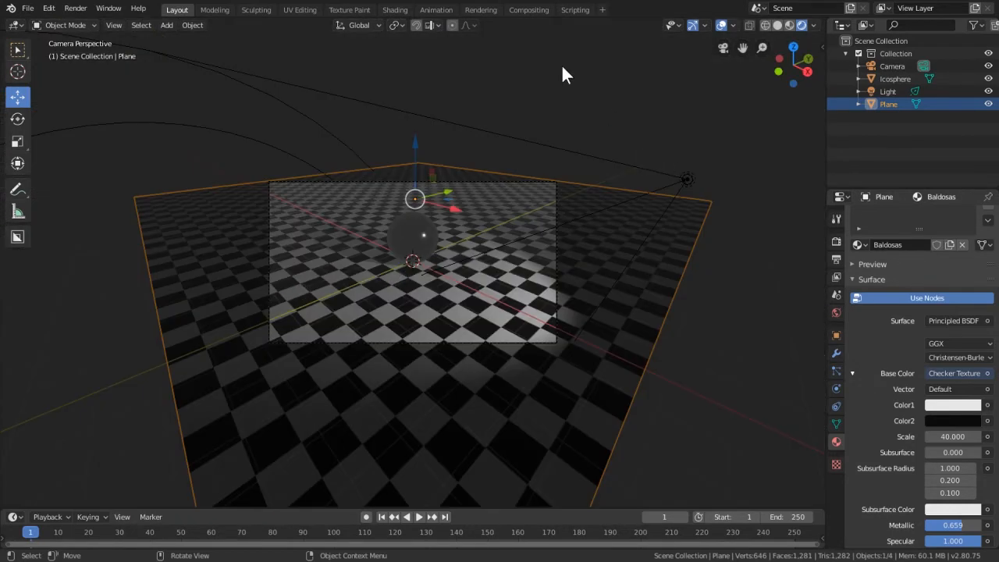
pyautogui.scroll(5, 628, 226)
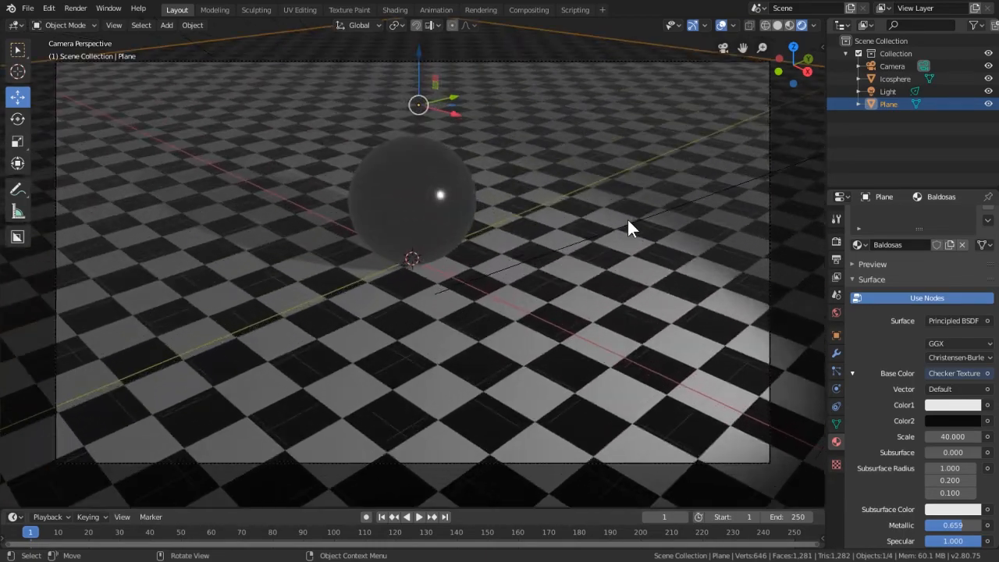
pyautogui.scroll(-3, 630, 225)
pyautogui.scroll(3, 629, 221)
pyautogui.scroll(-3, 629, 221)
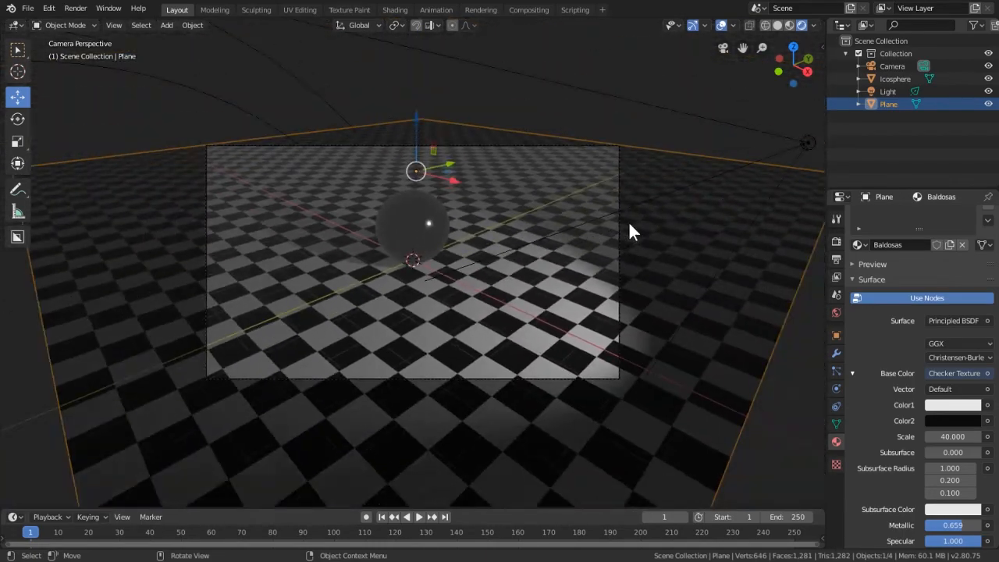
pyautogui.scroll(2, 630, 223)
pyautogui.scroll(1, 629, 222)
pyautogui.scroll(-1, 631, 222)
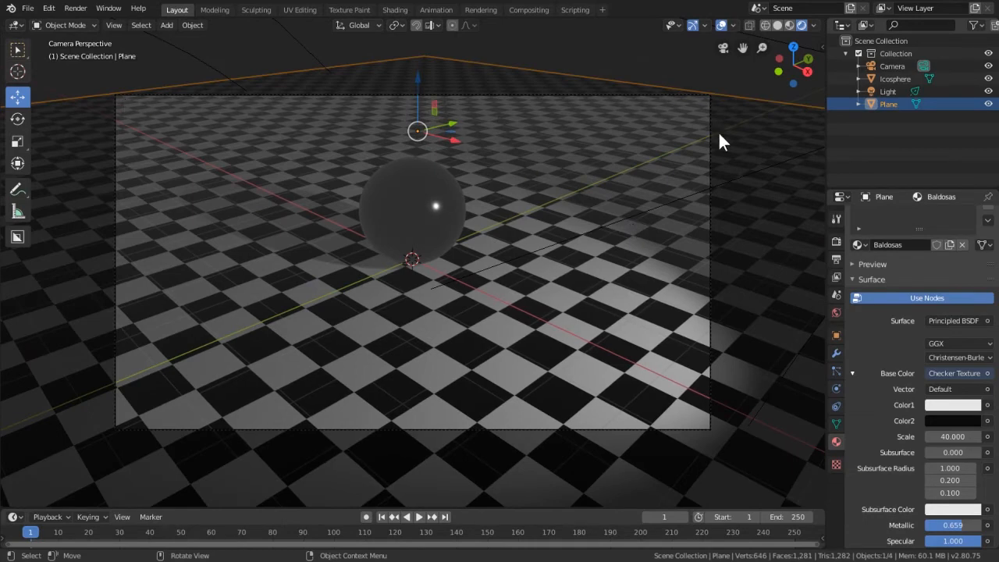
# Step: Select the Icosphere, switch the render engine to Cycles with GPU Compute as device, and inspect the reflections from another angle
pyautogui.click(431, 206)
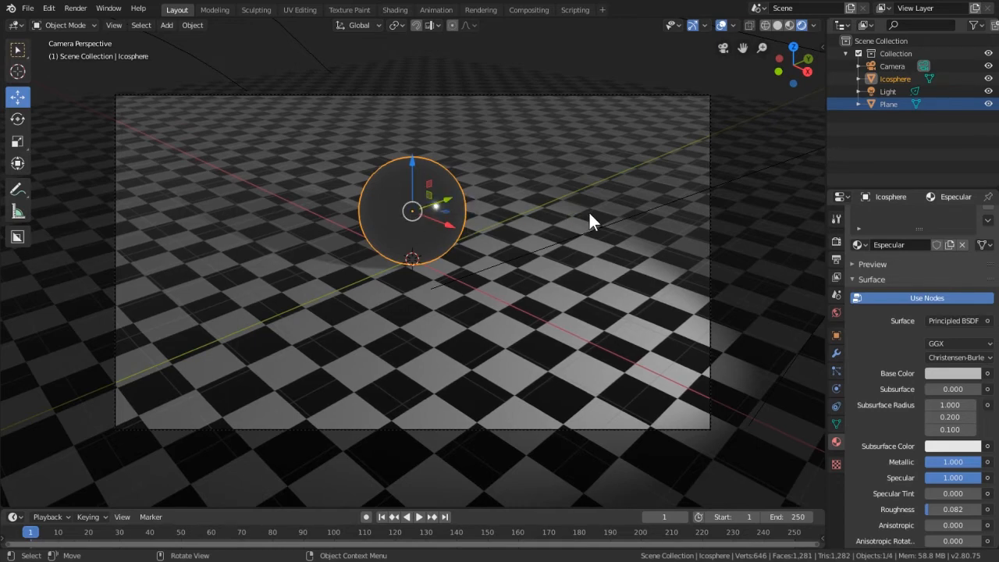
pyautogui.click(838, 242)
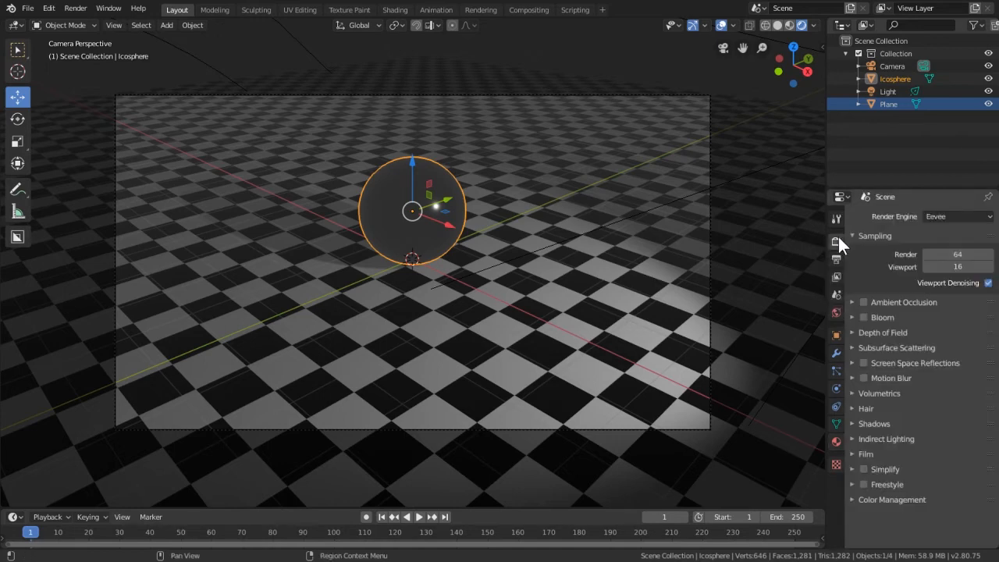
pyautogui.click(949, 213)
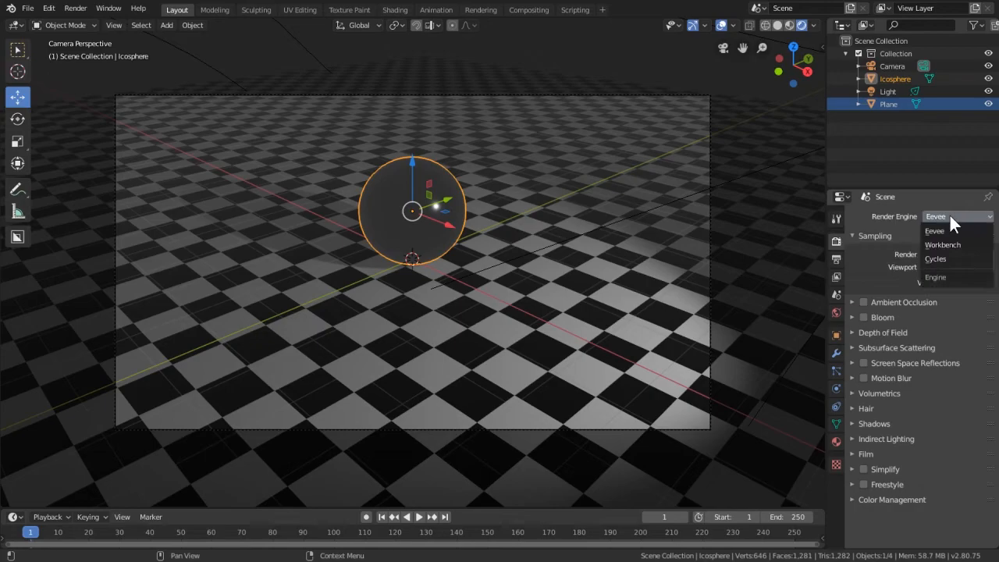
pyautogui.click(941, 258)
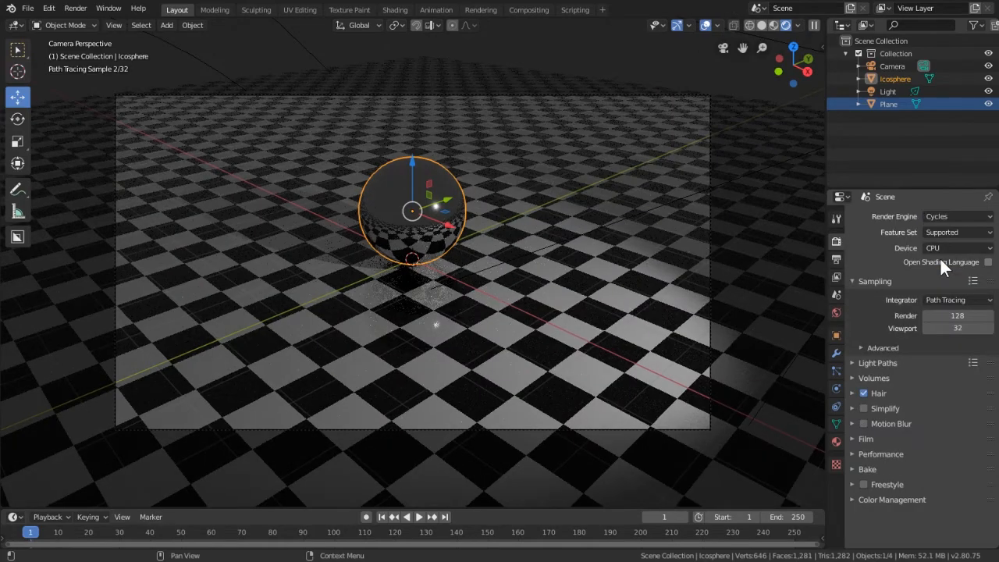
pyautogui.moveTo(449, 199)
pyautogui.mouseDown(button='middle')
pyautogui.moveTo(302, 192)
pyautogui.moveTo(421, 214)
pyautogui.moveTo(522, 209)
pyautogui.moveTo(481, 195)
pyautogui.moveTo(421, 198)
pyautogui.moveTo(444, 204)
pyautogui.mouseUp(button='middle')
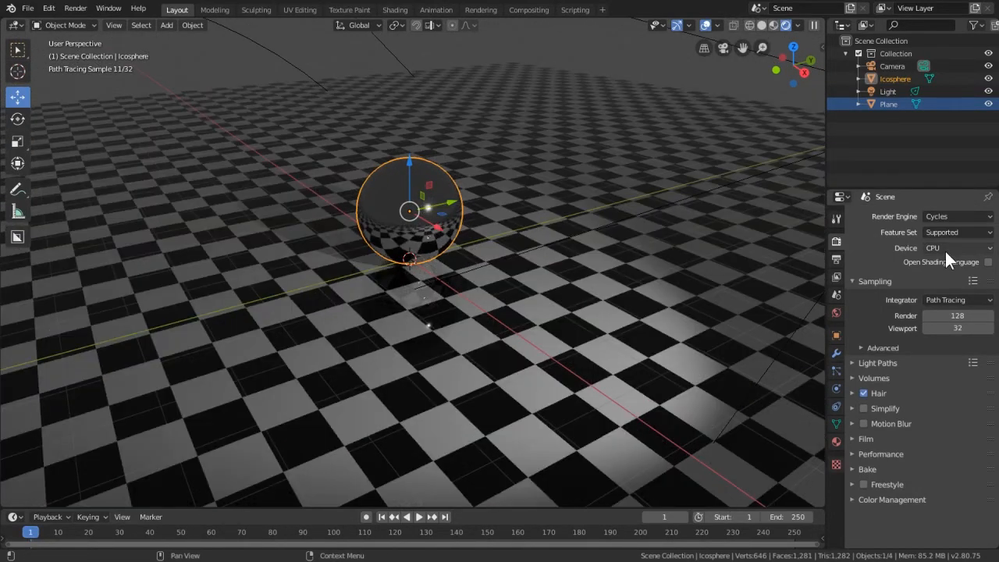
pyautogui.click(946, 250)
pyautogui.click(917, 268)
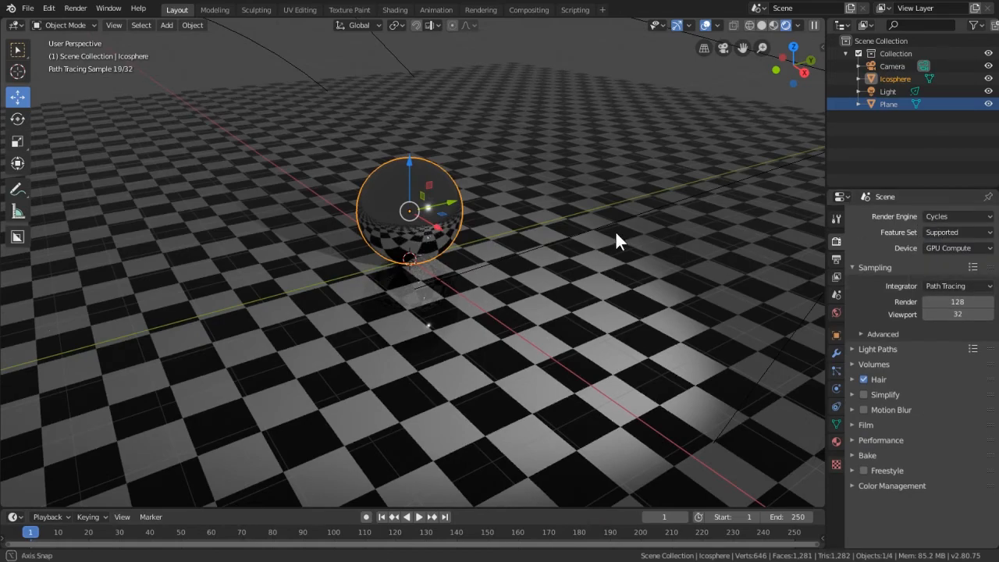
pyautogui.moveTo(615, 231); pyautogui.dragTo(523, 239, button='middle')
# Step: Switch the render engine back to Eevee and return to the camera view
pyautogui.click(953, 216)
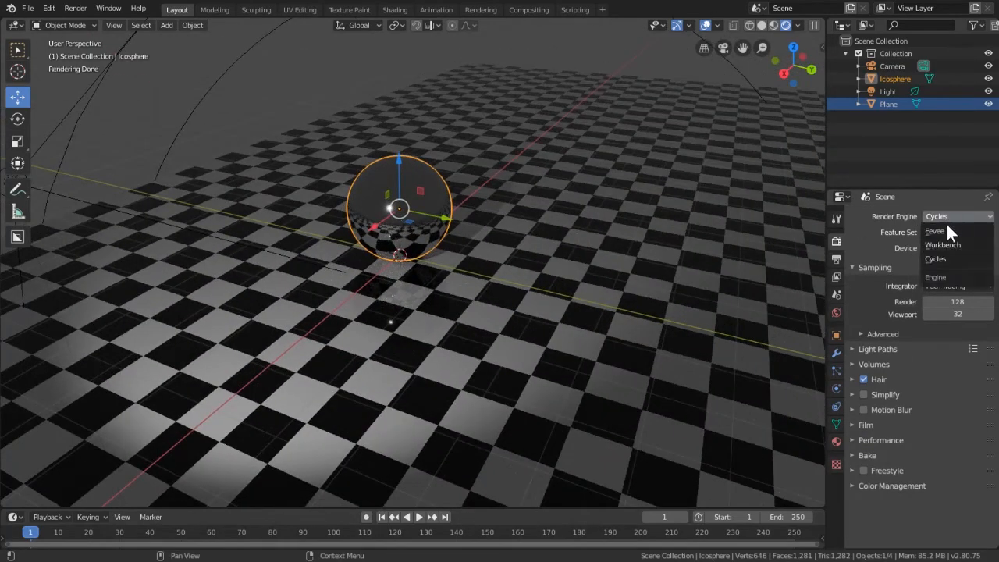
pyautogui.click(944, 231)
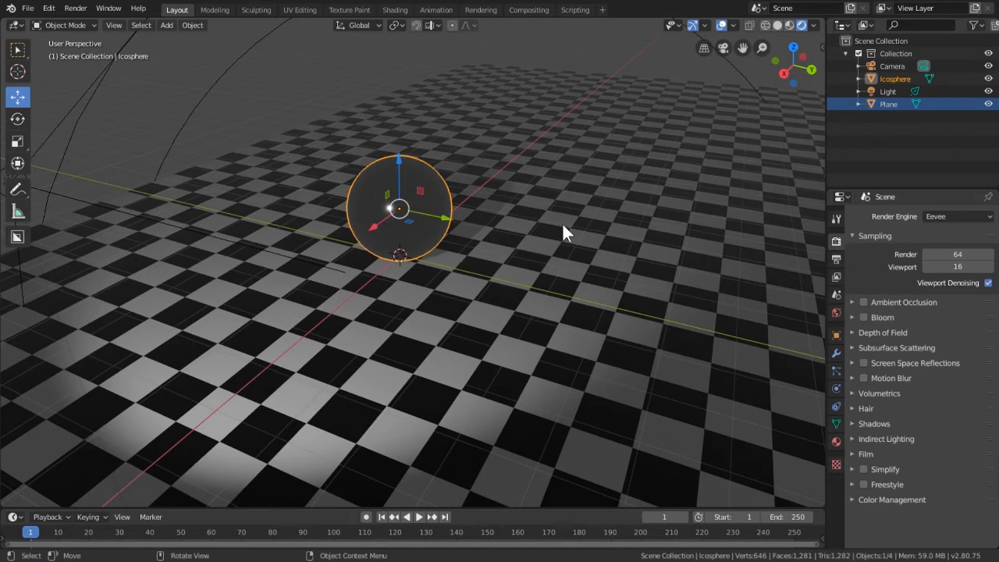
pyautogui.press('KP_0')
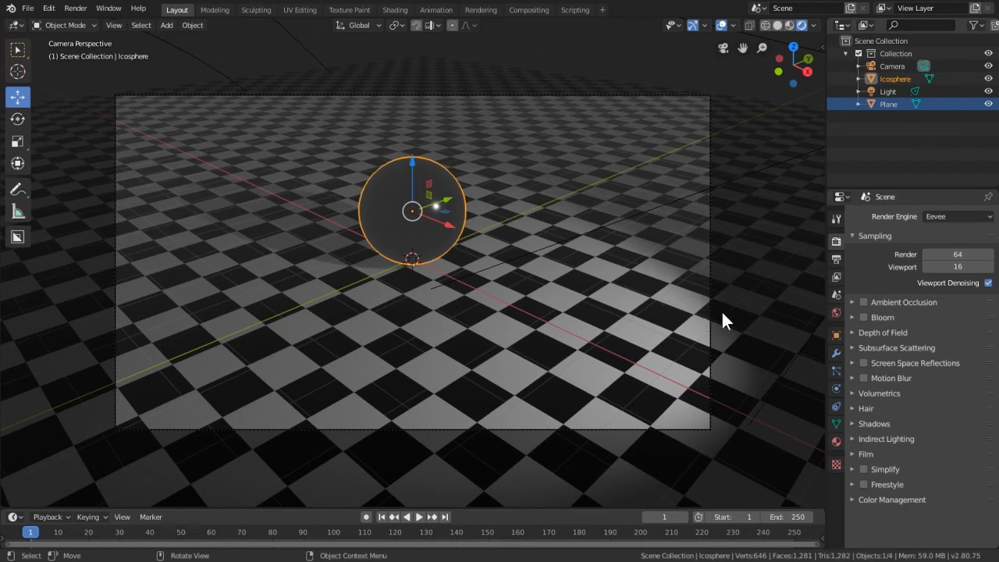
# Step: Enable Screen Space Reflections for Eevee and check the reflections on the sphere and floor up close
pyautogui.click(863, 363)
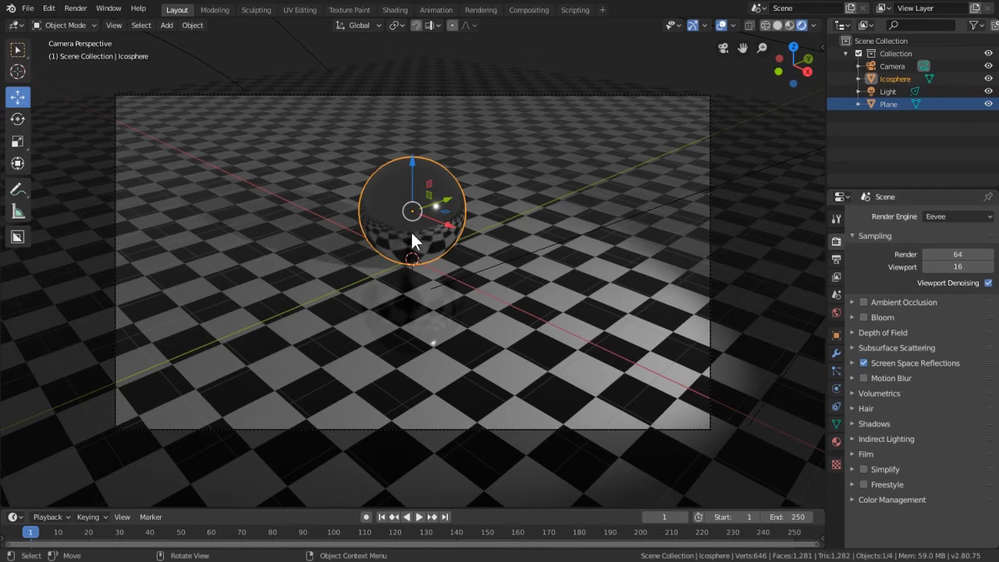
pyautogui.scroll(3, 434, 242)
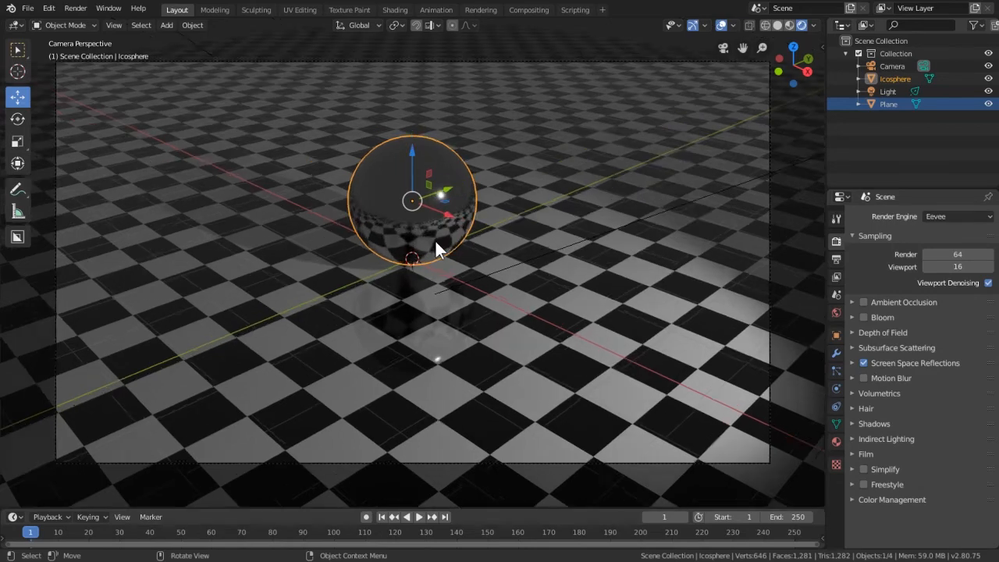
pyautogui.scroll(-3, 399, 214)
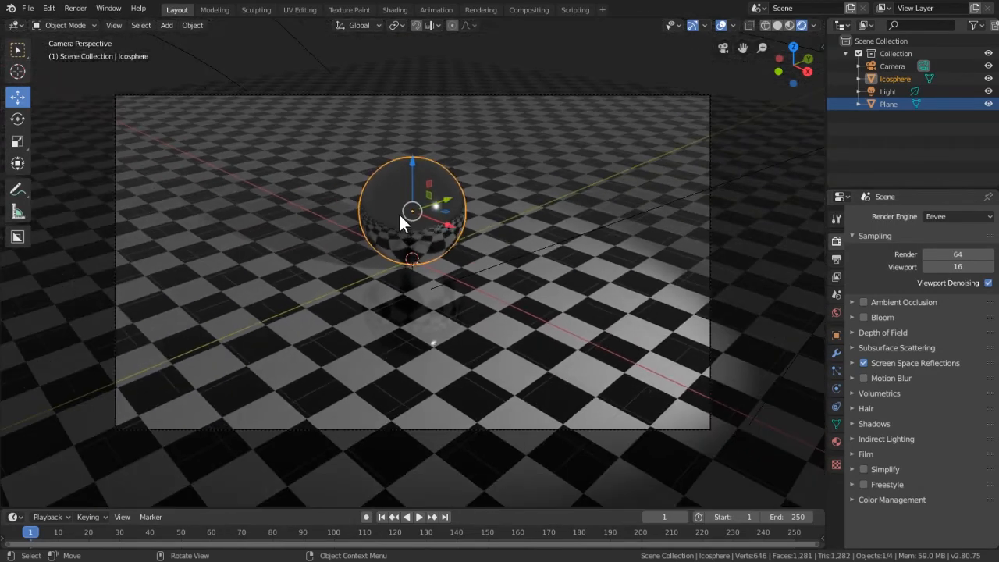
pyautogui.scroll(1, 398, 212)
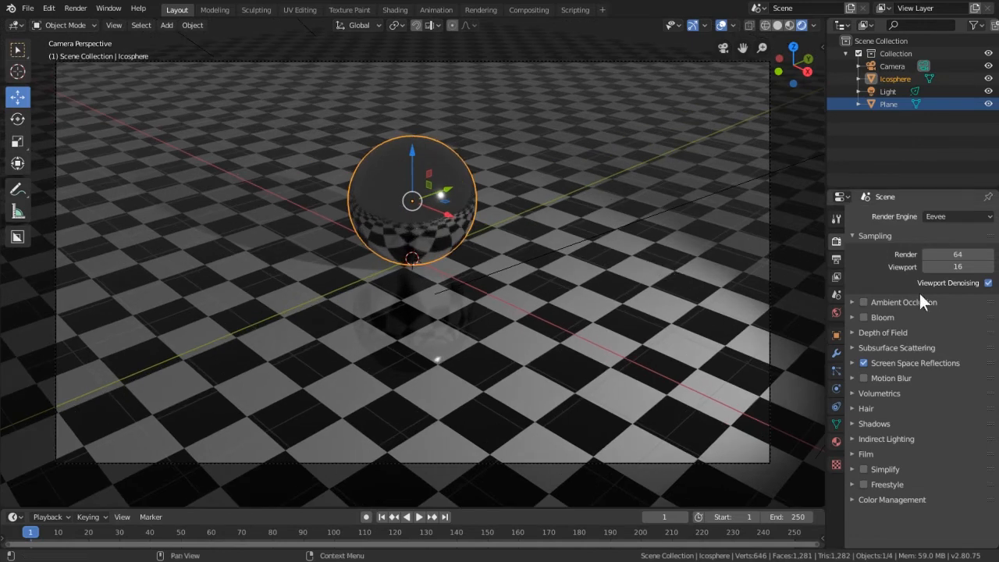
# Step: Set the Eevee sampling to 32 viewport samples and 128 render samples
pyautogui.click(965, 266)
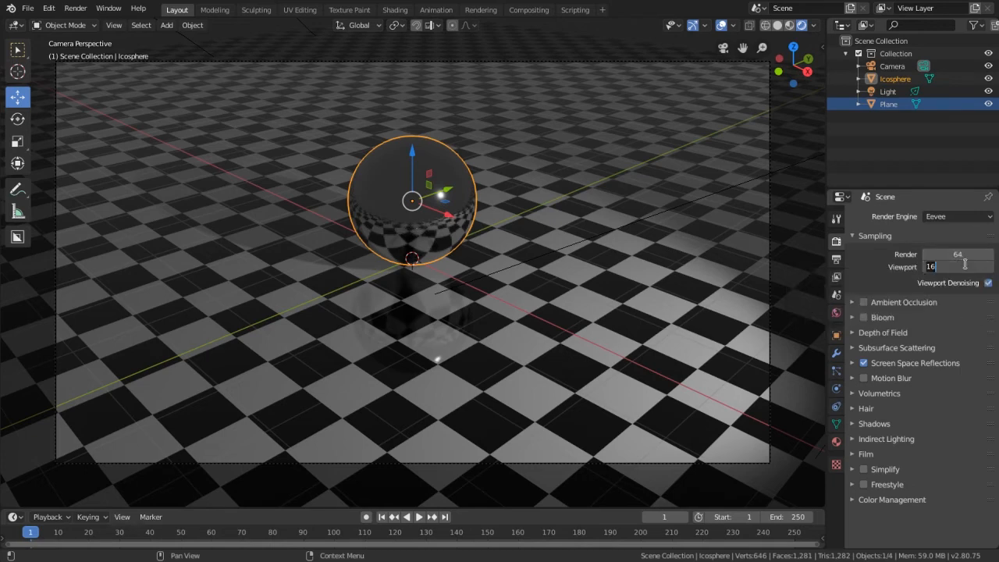
pyautogui.write('32')
pyautogui.press('Return')
pyautogui.click(959, 254)
pyautogui.write('128')
pyautogui.press('Return')
# Step: Raise the trace precision of Screen Space Reflections to about 0.612
pyautogui.click(854, 362)
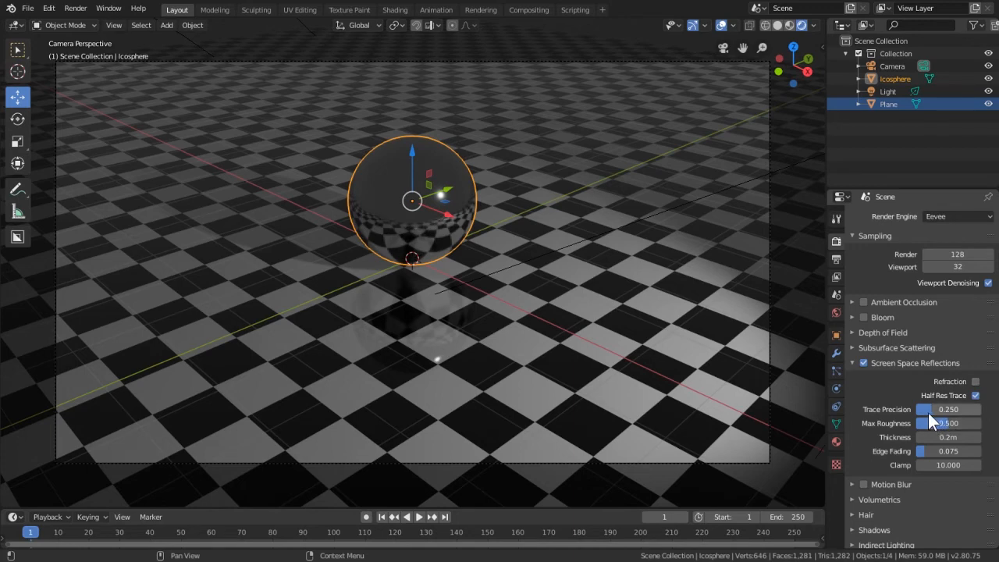
pyautogui.moveTo(928, 413); pyautogui.dragTo(953, 410)
# Step: Enable Soft Shadows in the Eevee shadow settings and check the result in the camera view
pyautogui.scroll(-2, 906, 383)
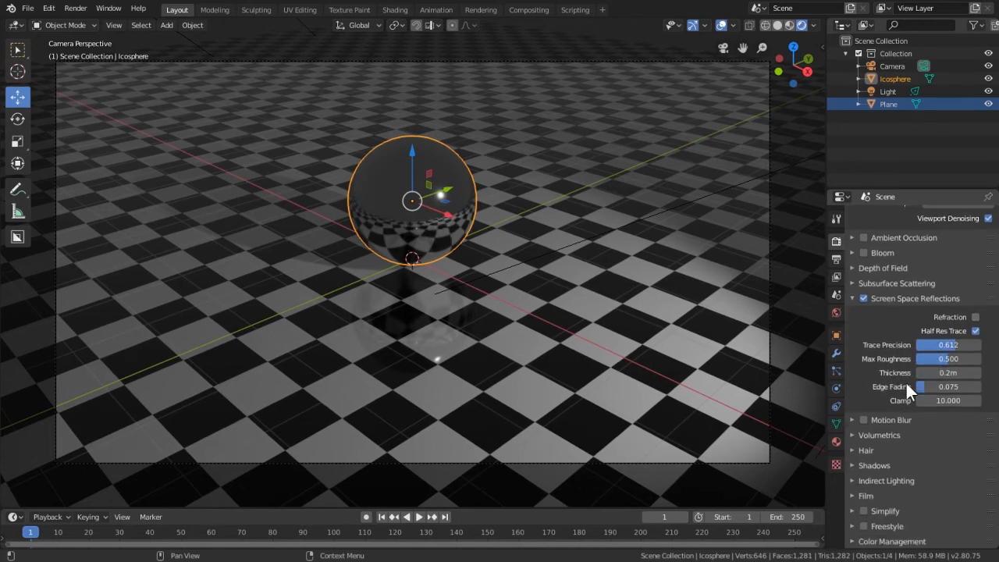
pyautogui.click(852, 465)
pyautogui.scroll(-2, 910, 426)
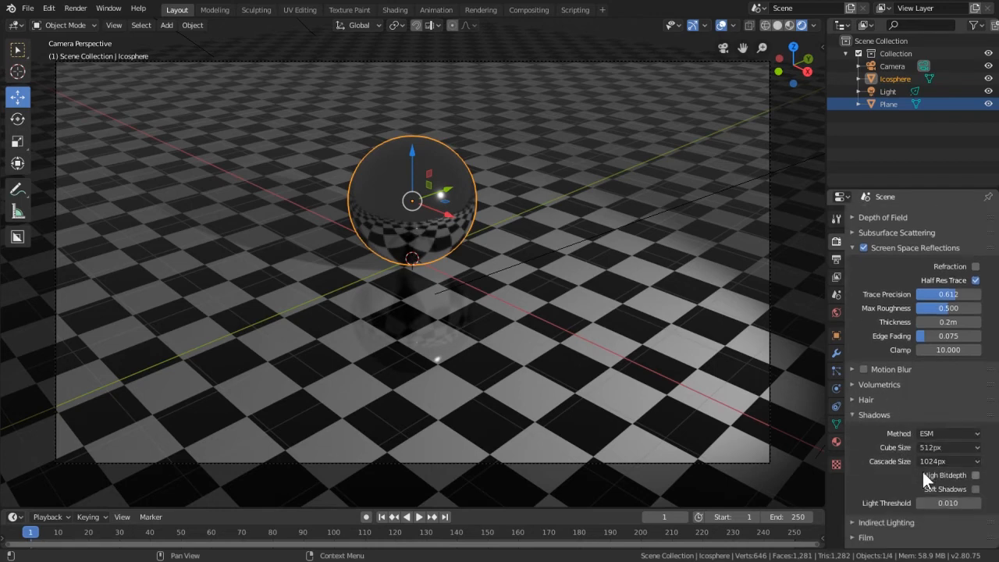
pyautogui.click(976, 488)
pyautogui.scroll(5, 899, 270)
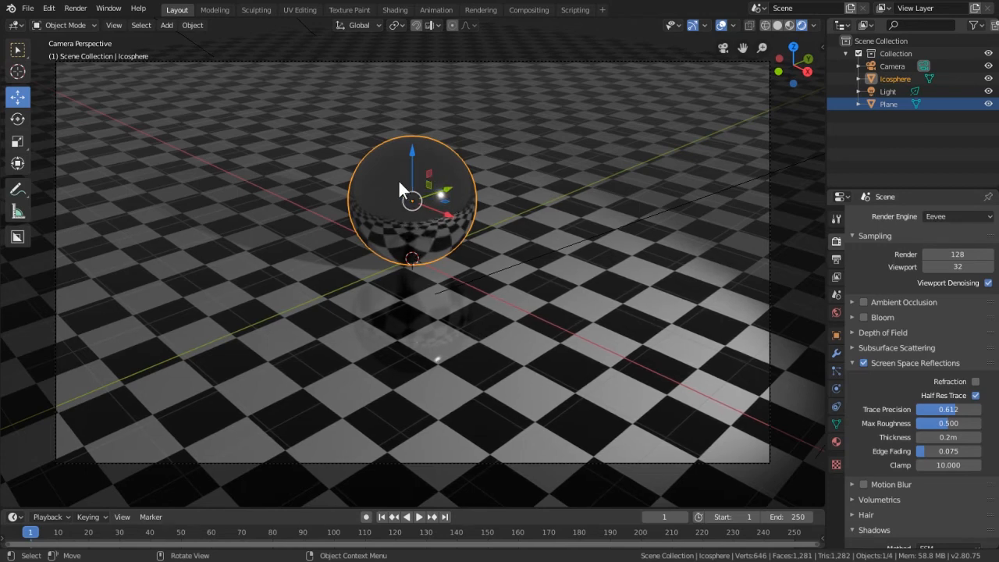
pyautogui.scroll(-3, 496, 194)
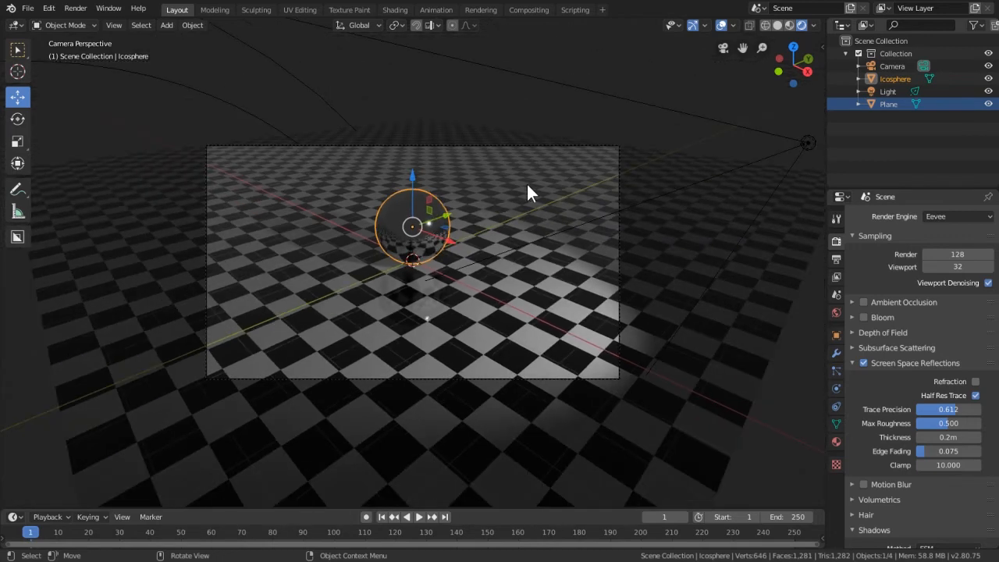
pyautogui.scroll(2, 520, 185)
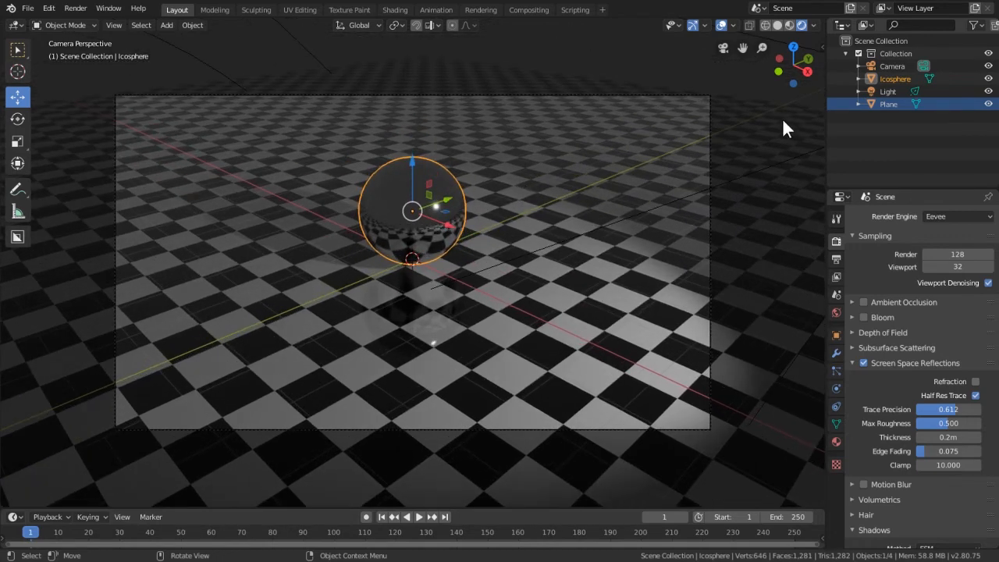
# Step: Set the world background color to dark blue, hiding the light while choosing the color and showing it again
pyautogui.click(988, 92)
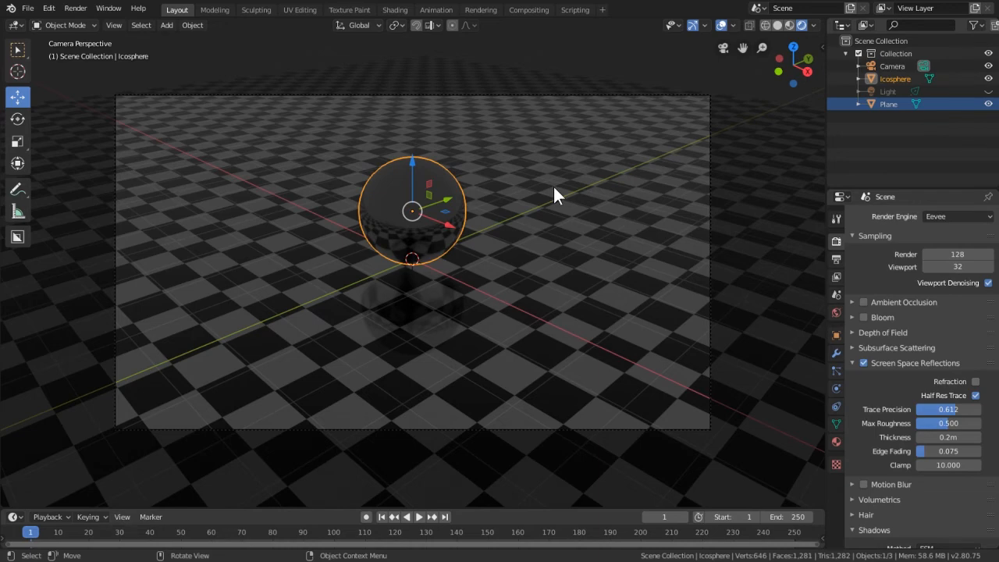
pyautogui.click(836, 313)
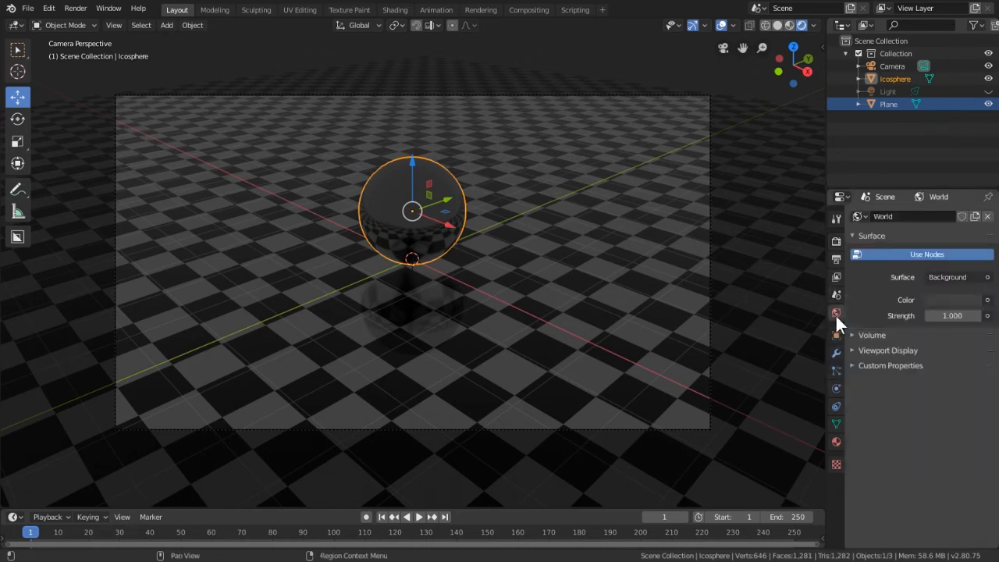
pyautogui.click(943, 301)
pyautogui.moveTo(975, 196)
pyautogui.mouseDown()
pyautogui.moveTo(971, 187)
pyautogui.moveTo(971, 209)
pyautogui.moveTo(971, 166)
pyautogui.moveTo(971, 178)
pyautogui.moveTo(927, 155)
pyautogui.moveTo(932, 148)
pyautogui.mouseUp()
pyautogui.moveTo(971, 179)
pyautogui.mouseDown()
pyautogui.moveTo(971, 192)
pyautogui.moveTo(971, 181)
pyautogui.mouseUp()
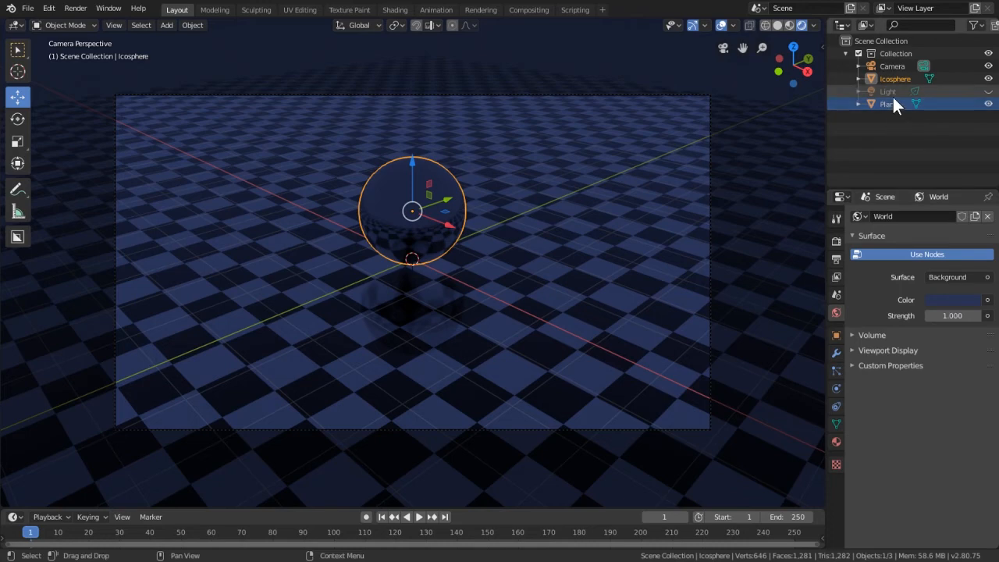
pyautogui.click(988, 91)
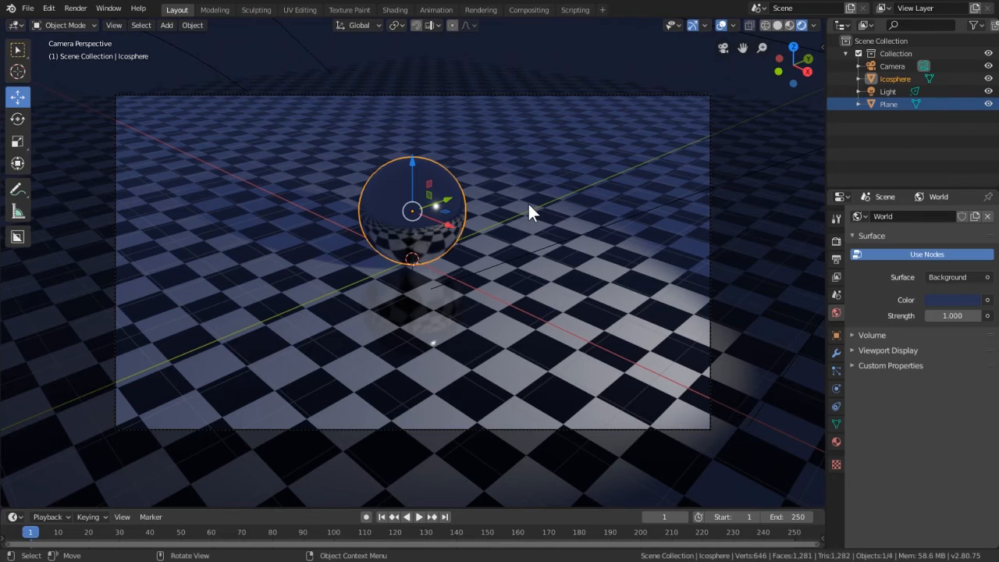
# Step: Review the output dimensions, render a still image from the camera and close the render result
pyautogui.click(834, 259)
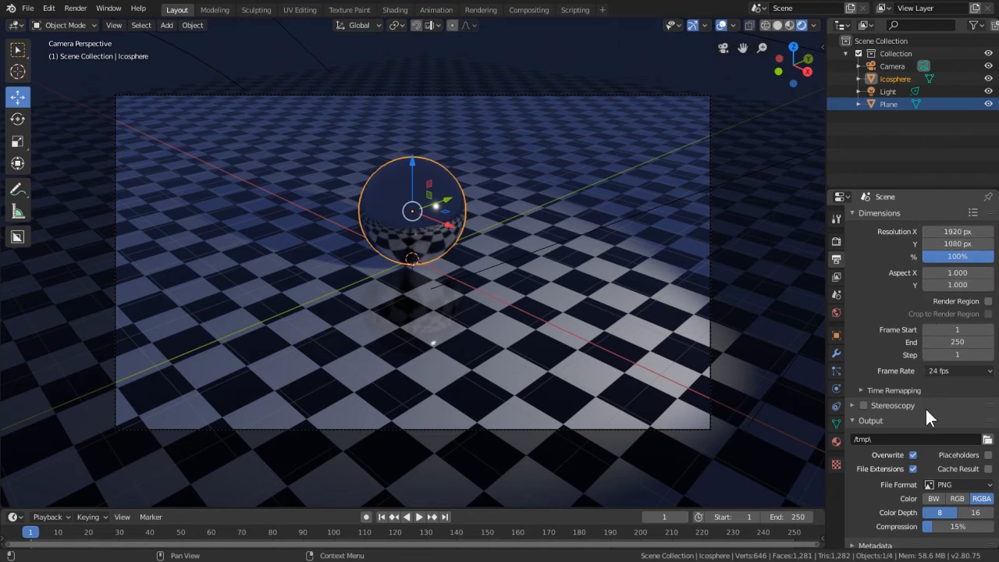
pyautogui.scroll(-1, 909, 363)
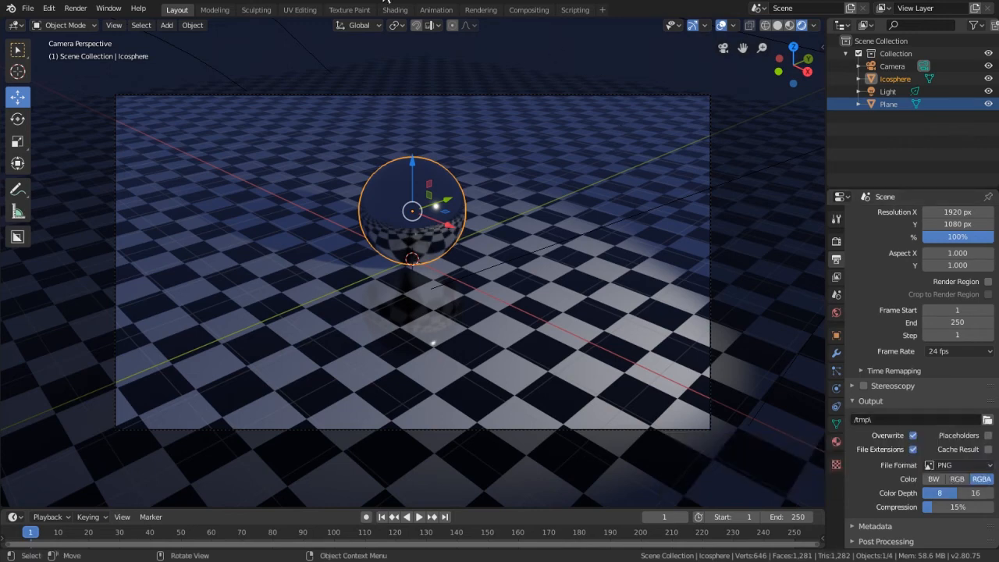
pyautogui.click(76, 11)
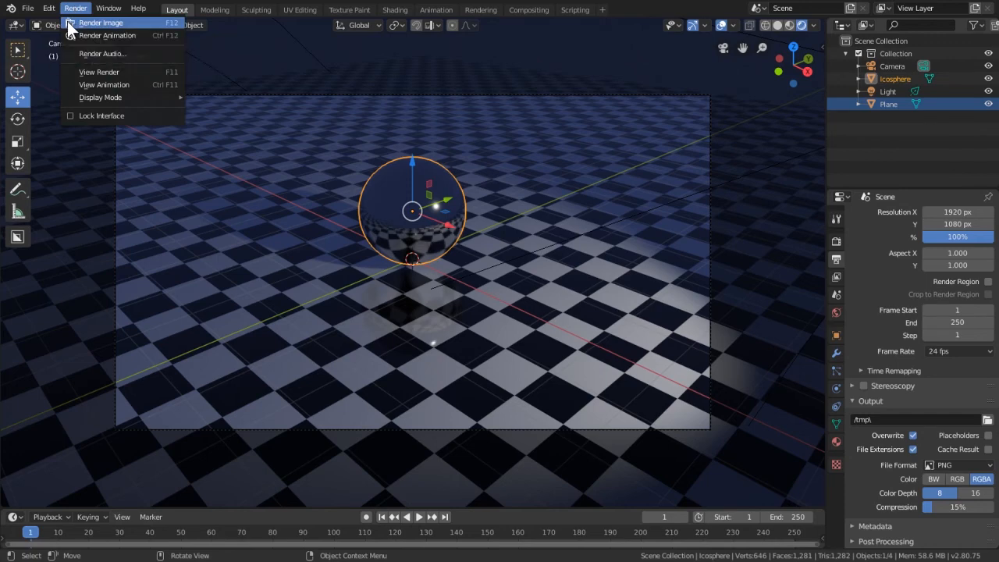
pyautogui.click(67, 21)
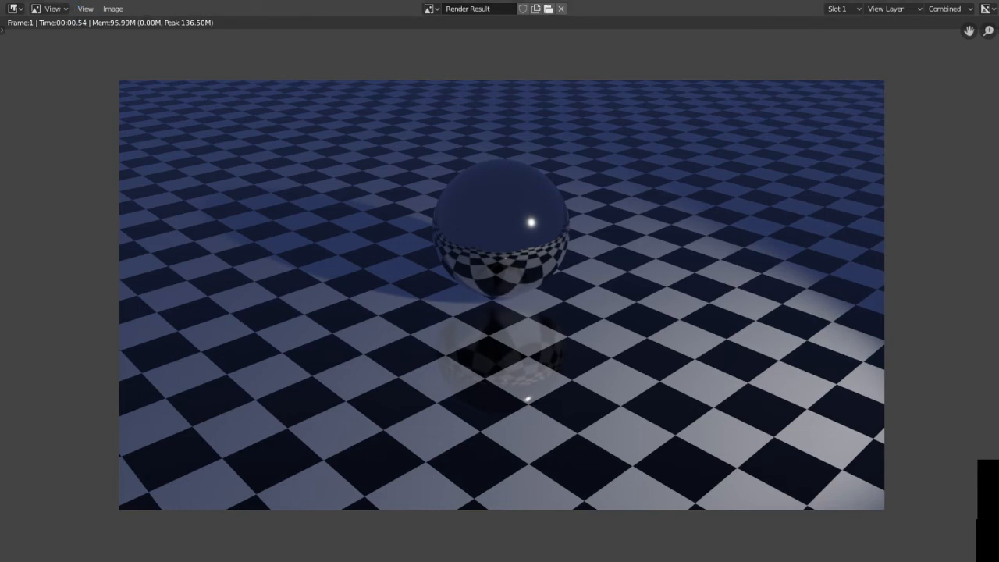
pyautogui.press('Escape')
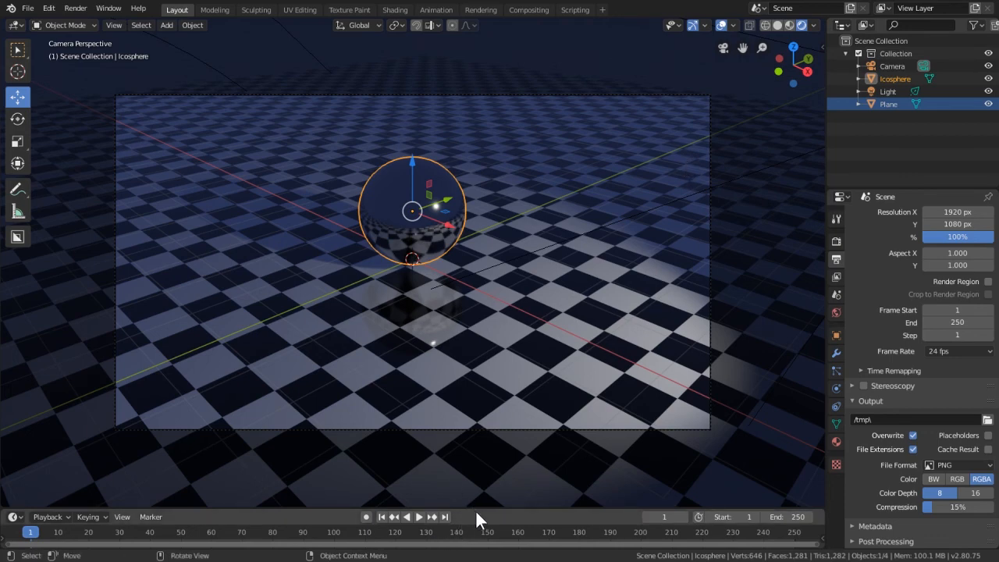
# Step: Enlarge the timeline, set the animation's end frame to 100 and fit the timeline to that frame range
pyautogui.moveTo(476, 507); pyautogui.dragTo(476, 458)
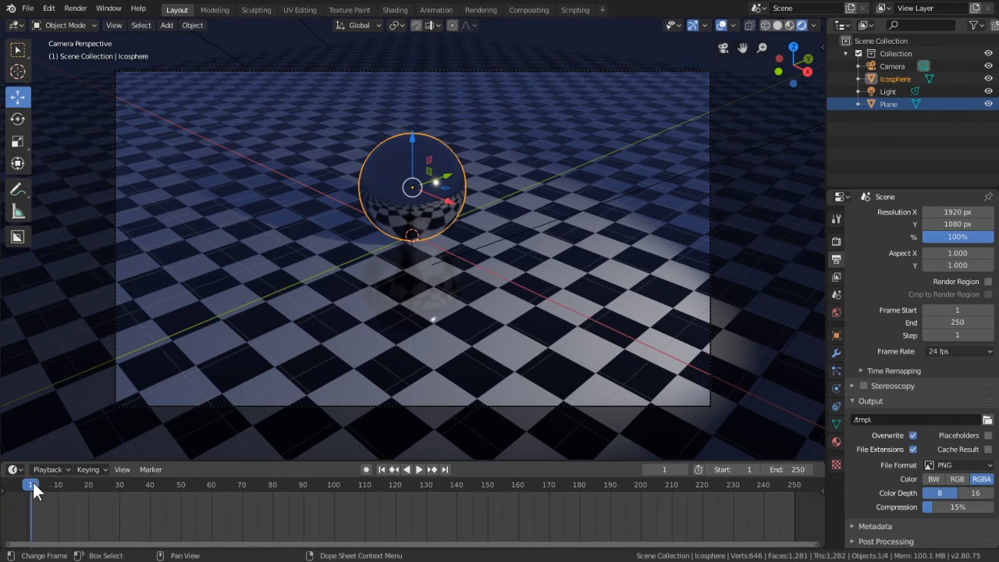
pyautogui.click(789, 468)
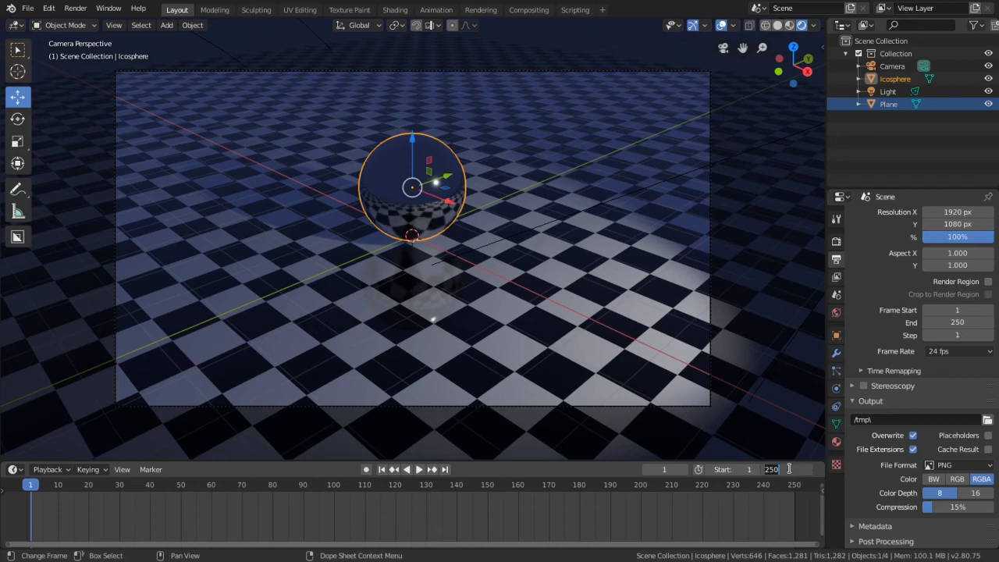
pyautogui.write('100')
pyautogui.press('Return')
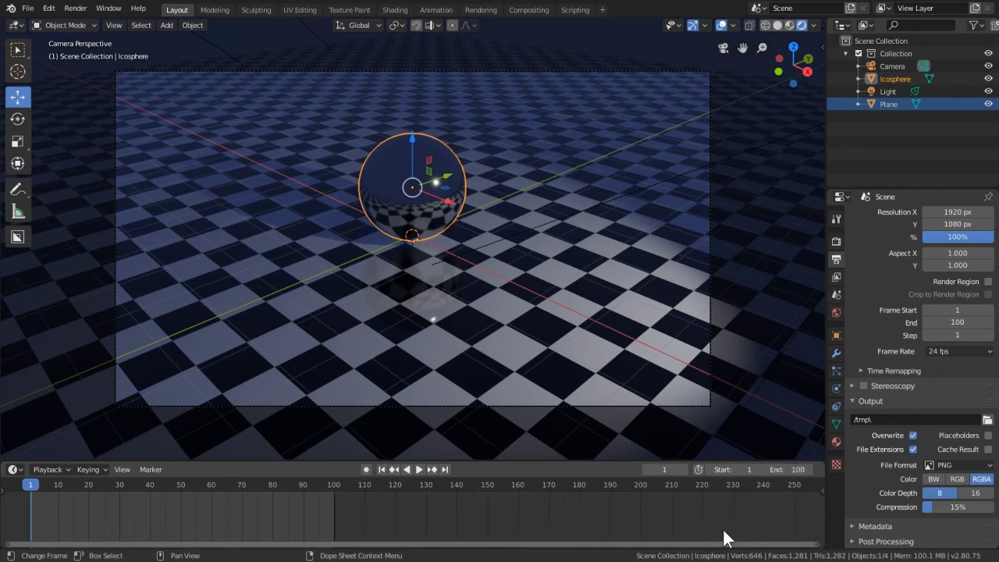
pyautogui.moveTo(816, 544); pyautogui.dragTo(357, 539)
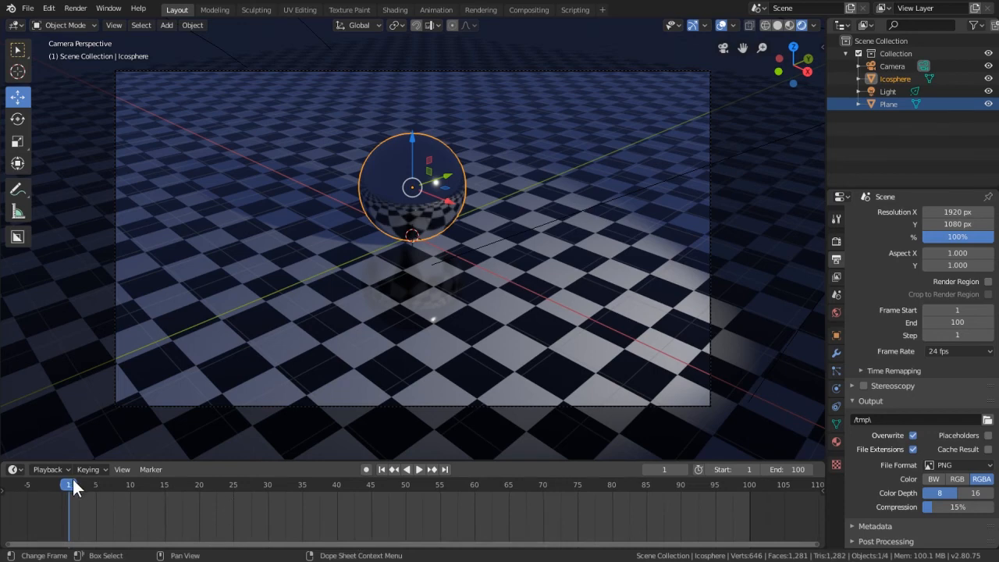
pyautogui.press('space')
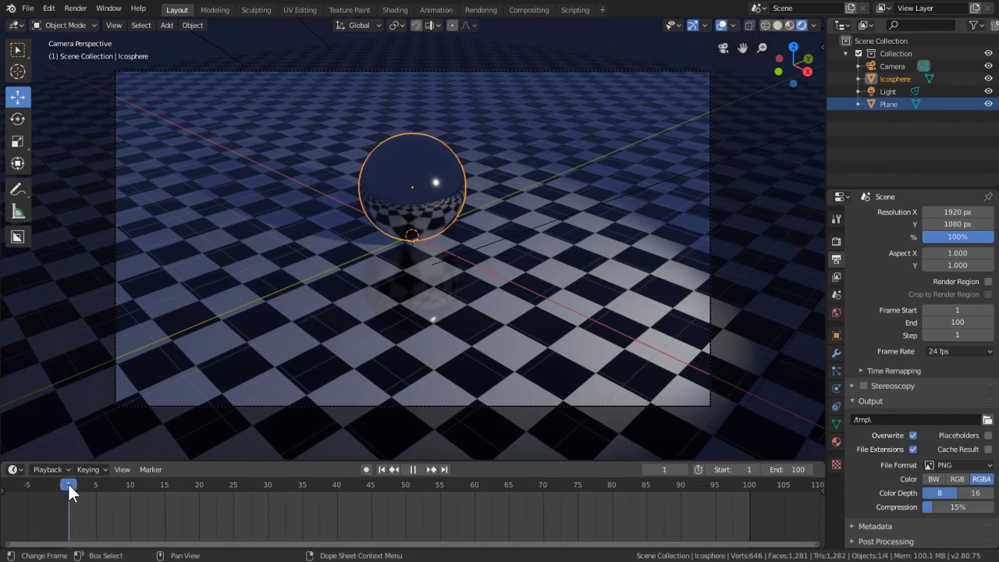
pyautogui.press('space')
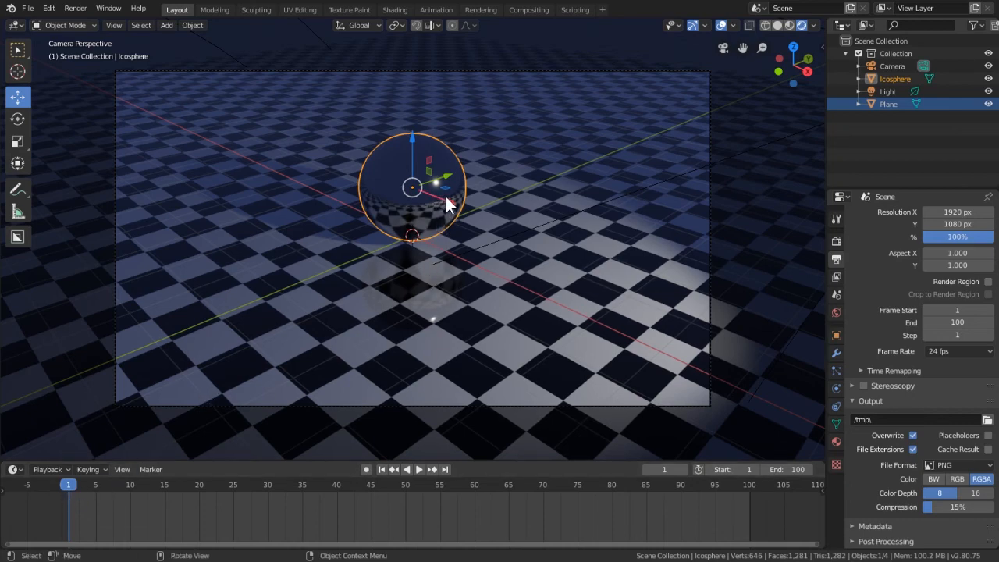
# Step: Move the sphere along X to about 6.59 m, outside the camera frame, and keyframe its location at frame 1
pyautogui.moveTo(443, 195); pyautogui.dragTo(20, 361)
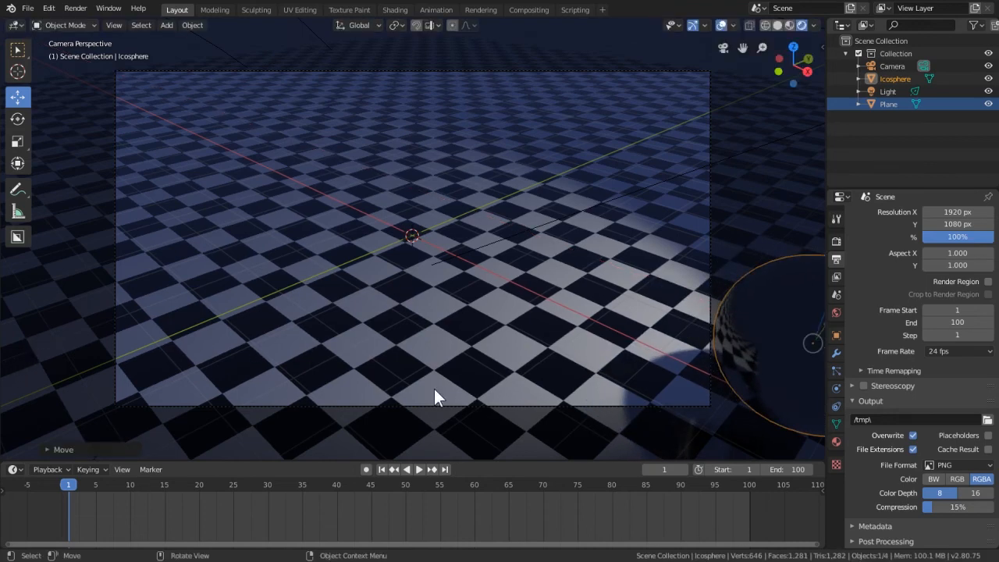
pyautogui.click(836, 335)
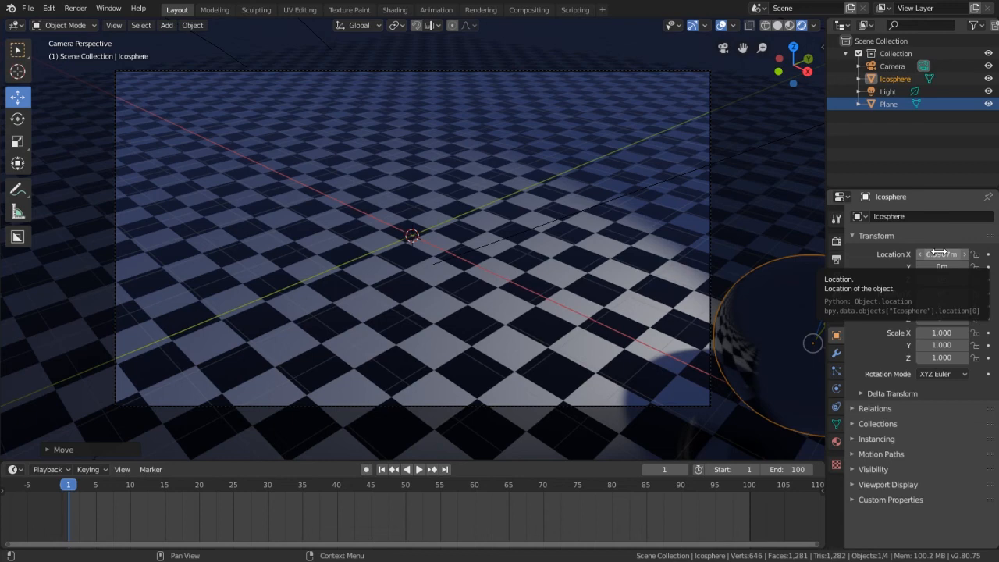
pyautogui.press('i')
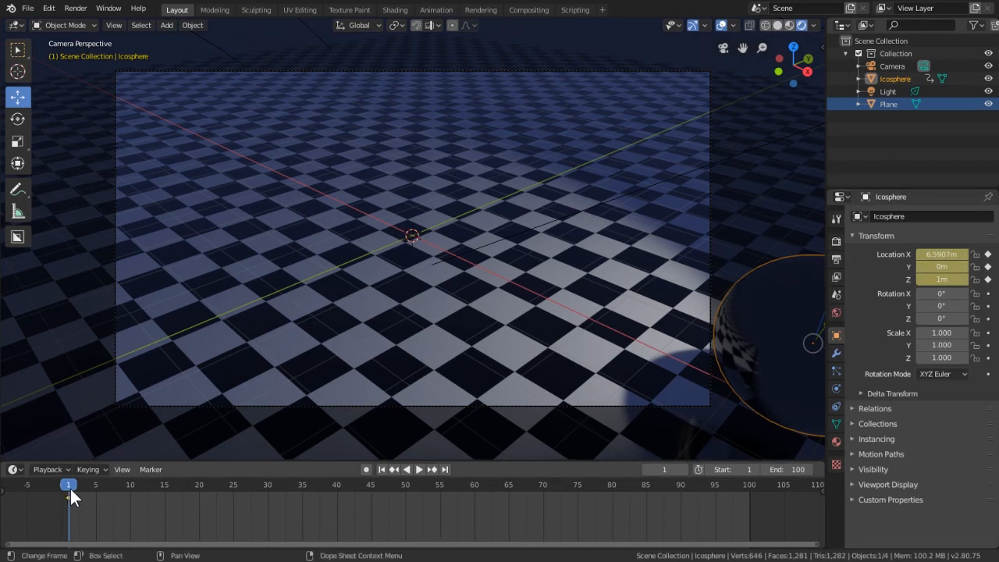
# Step: At frame 100, set the sphere's X location to about -17.809 m and insert a location keyframe
pyautogui.moveTo(71, 484); pyautogui.dragTo(750, 530)
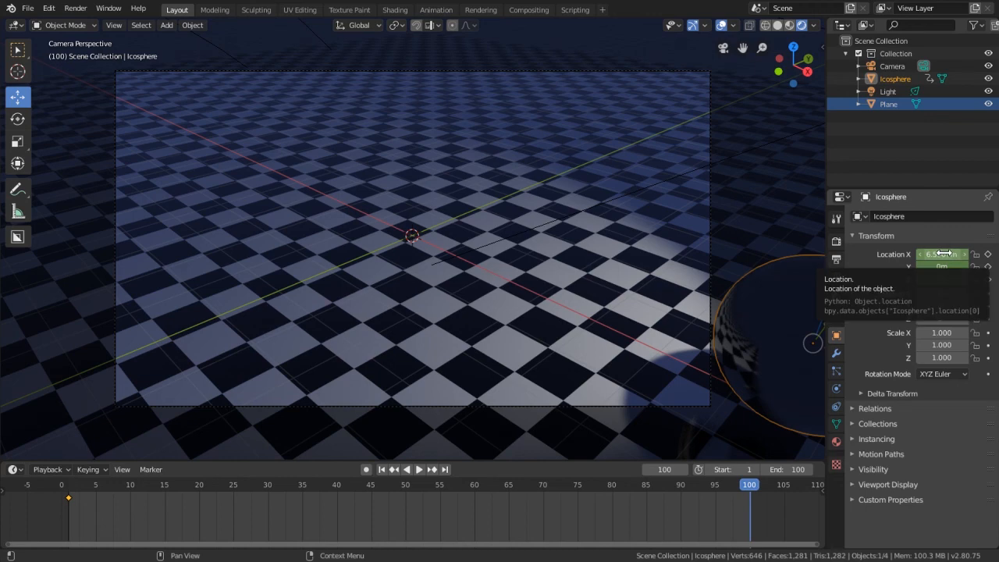
pyautogui.moveTo(944, 254); pyautogui.dragTo(767, 254)
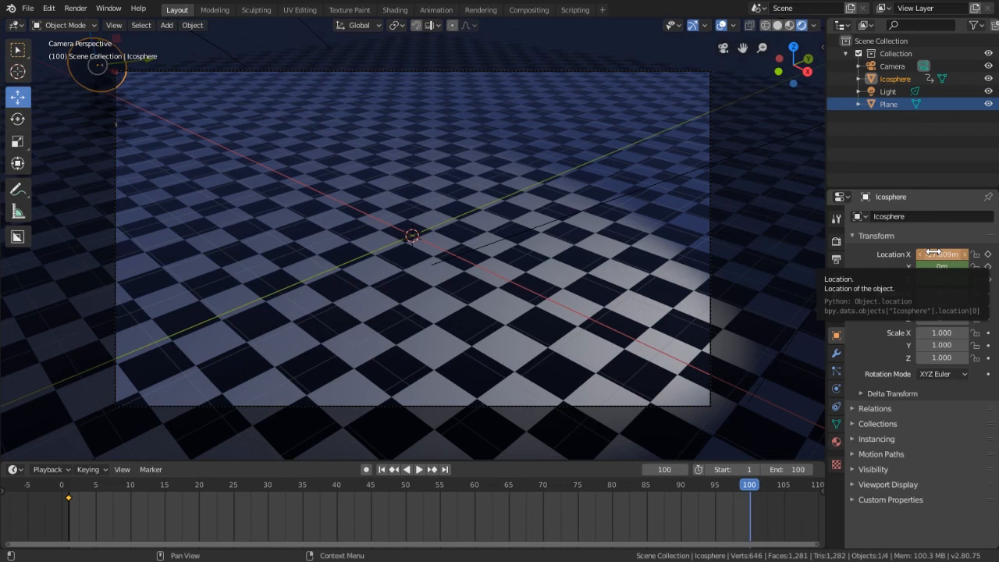
pyautogui.press('i')
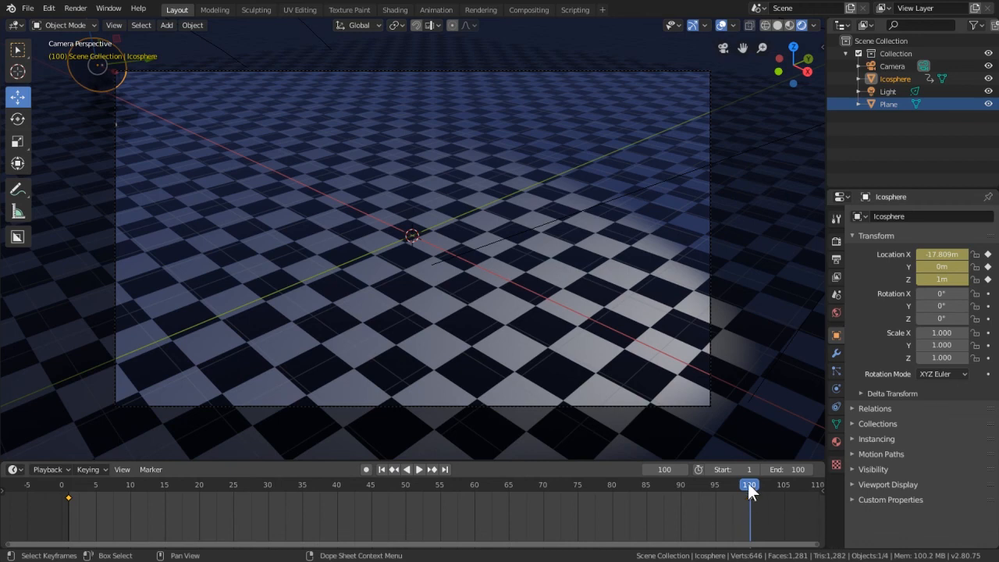
# Step: Play the sphere animation from frame 1 to check its motion, and stop the playback
pyautogui.moveTo(747, 483); pyautogui.dragTo(71, 496)
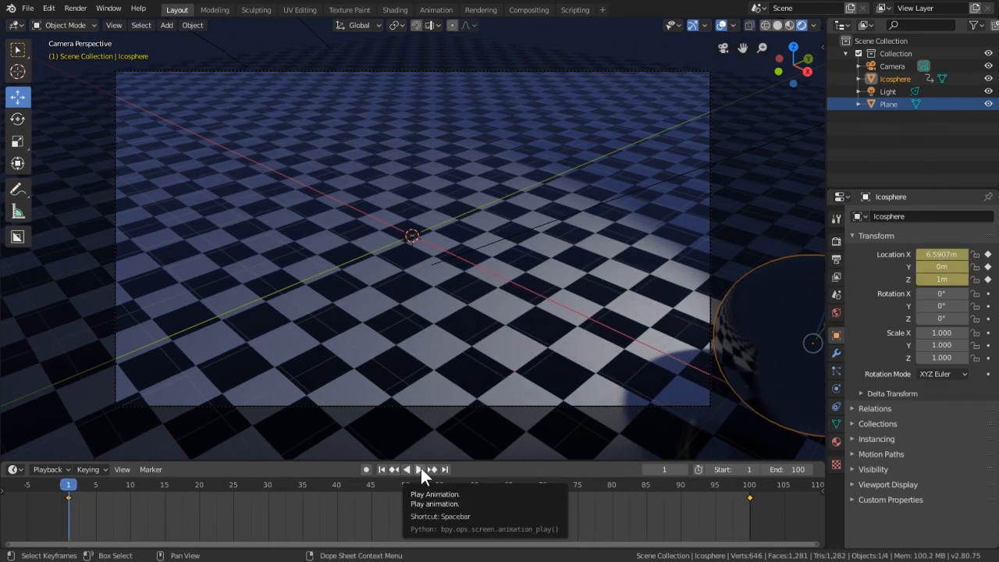
pyautogui.click(421, 468)
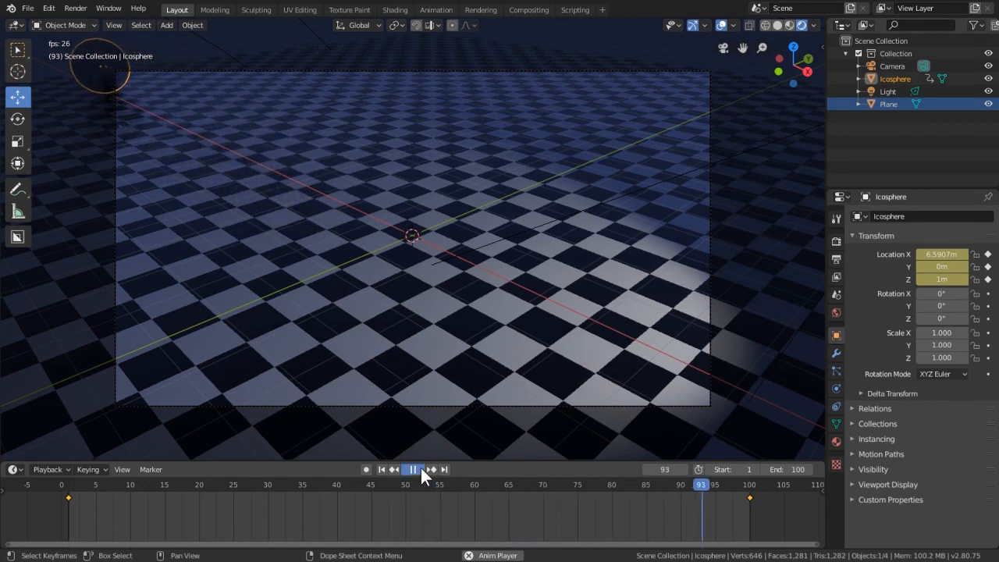
pyautogui.click(421, 468)
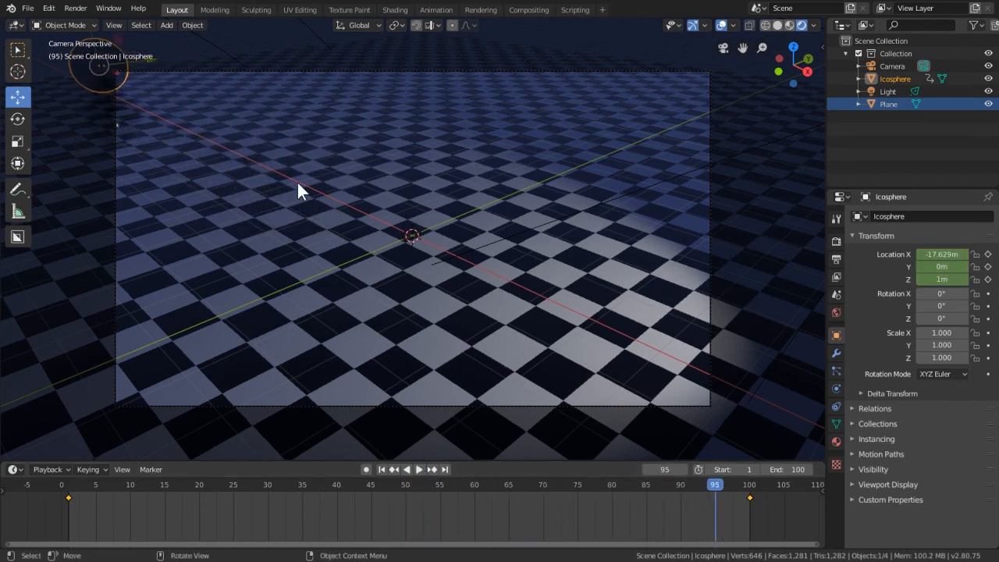
# Step: Set the render output file format to FFmpeg video
pyautogui.click(76, 9)
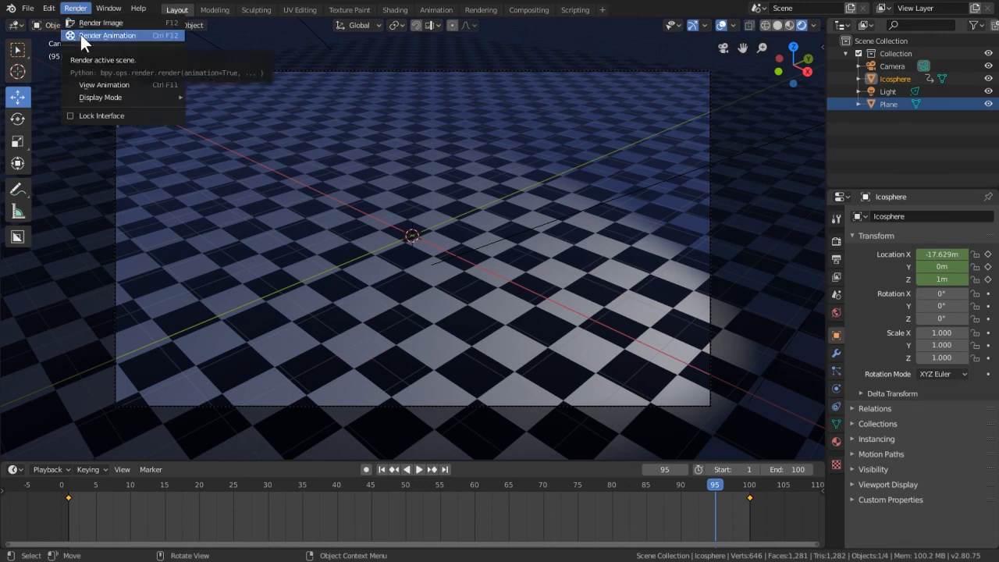
pyautogui.click(833, 260)
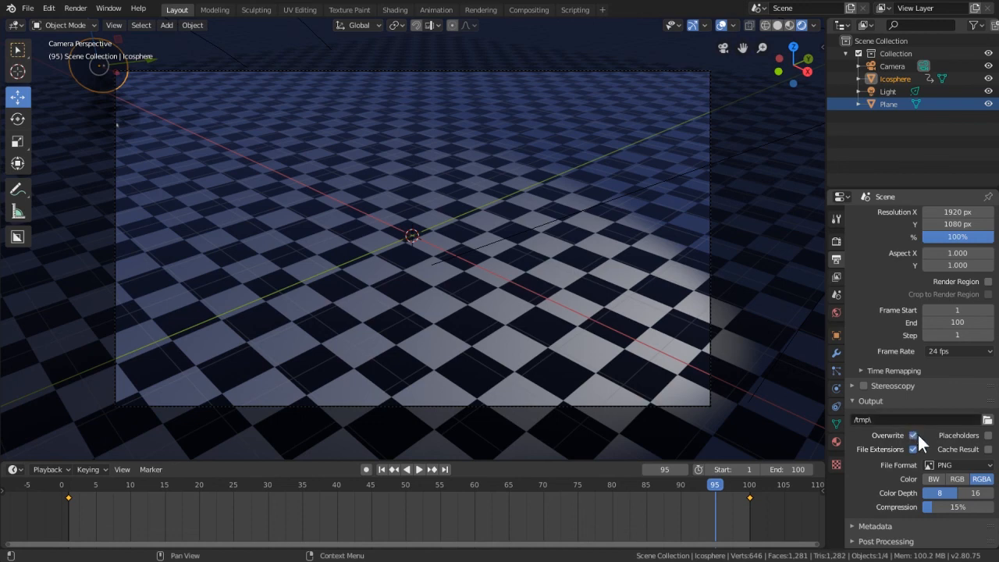
pyautogui.click(964, 464)
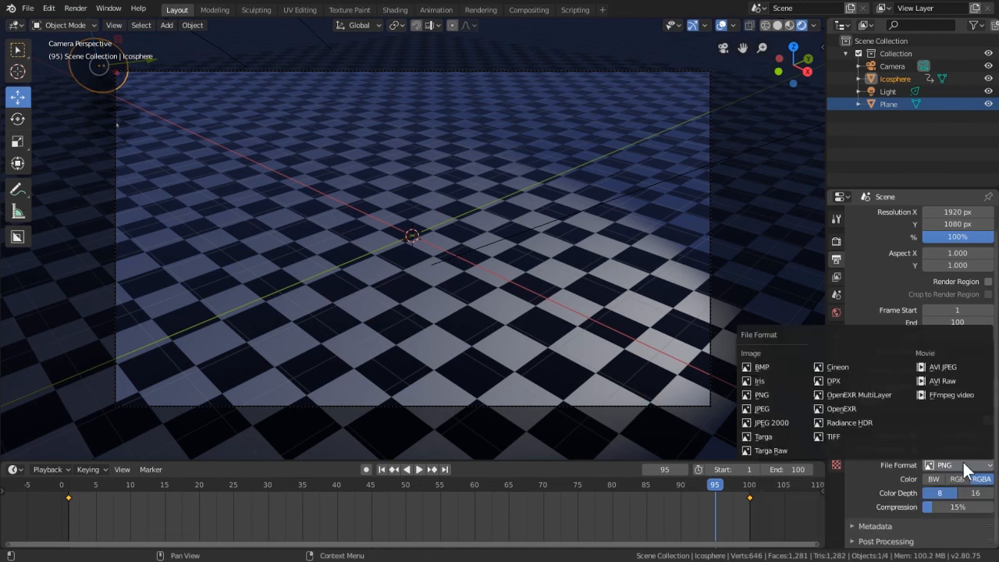
pyautogui.click(954, 394)
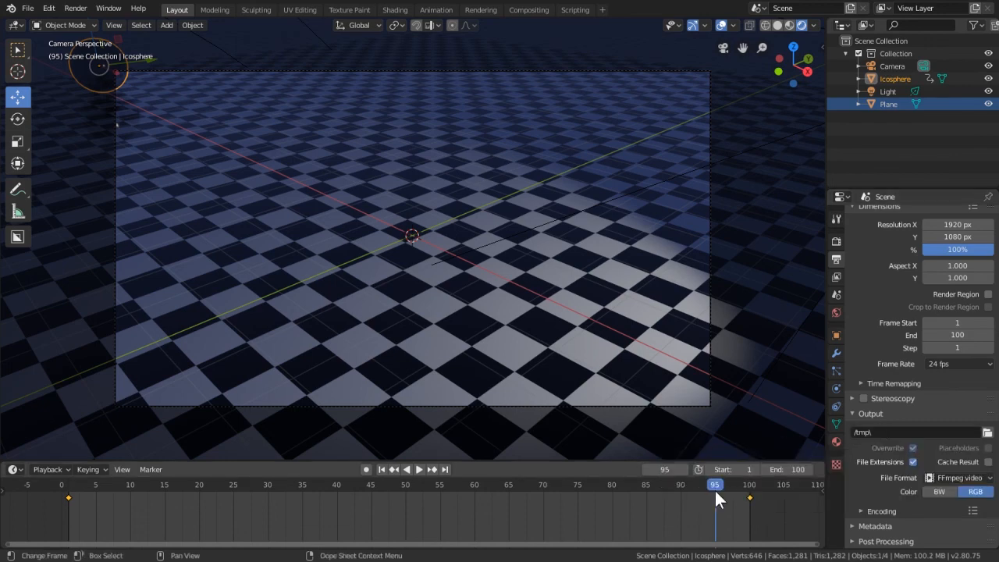
# Step: Render the animation from frame 1 and select the output video 0001-0100.mkv in the tmp folder in File Explorer
pyautogui.moveTo(719, 484); pyautogui.dragTo(67, 495)
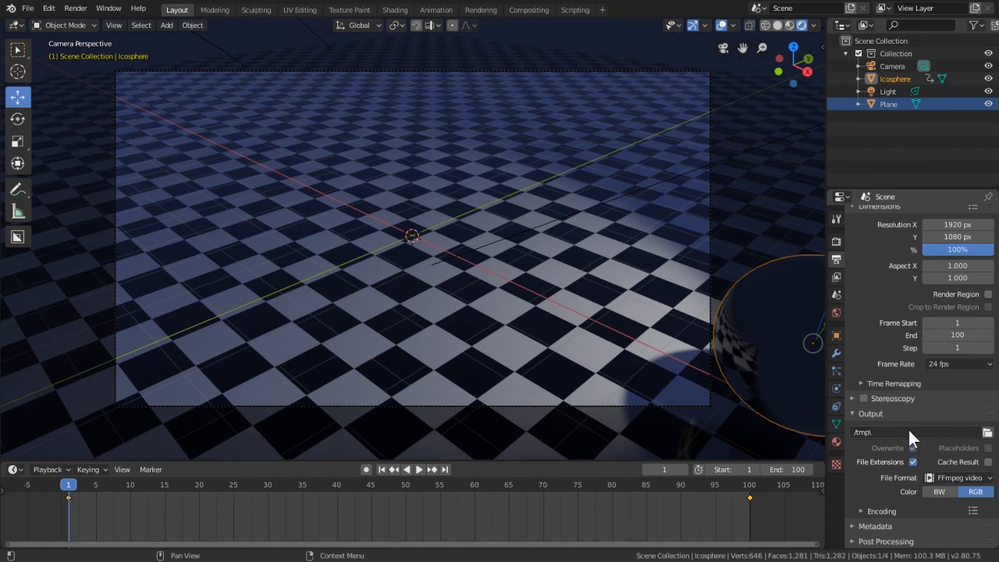
pyautogui.click(69, 12)
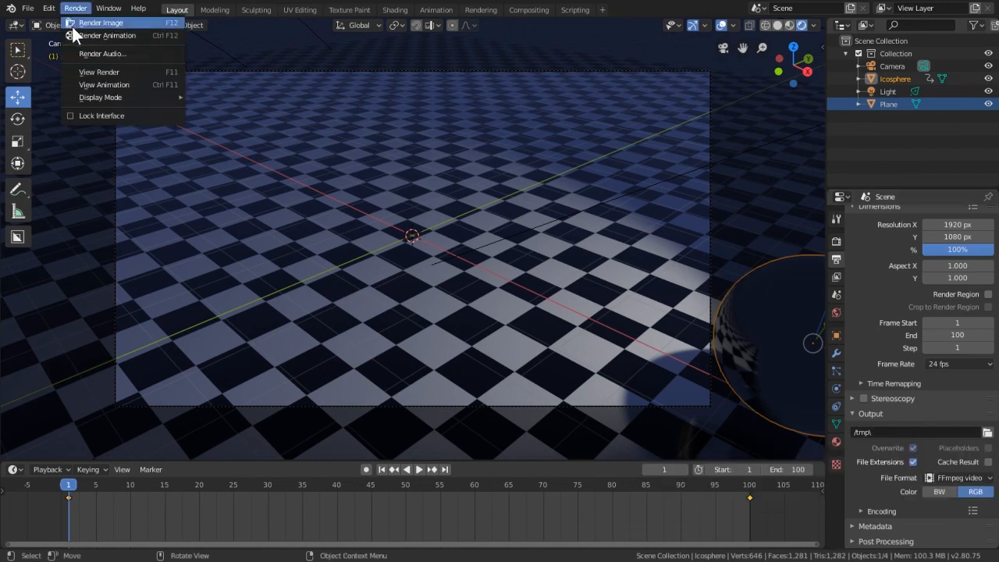
pyautogui.click(75, 34)
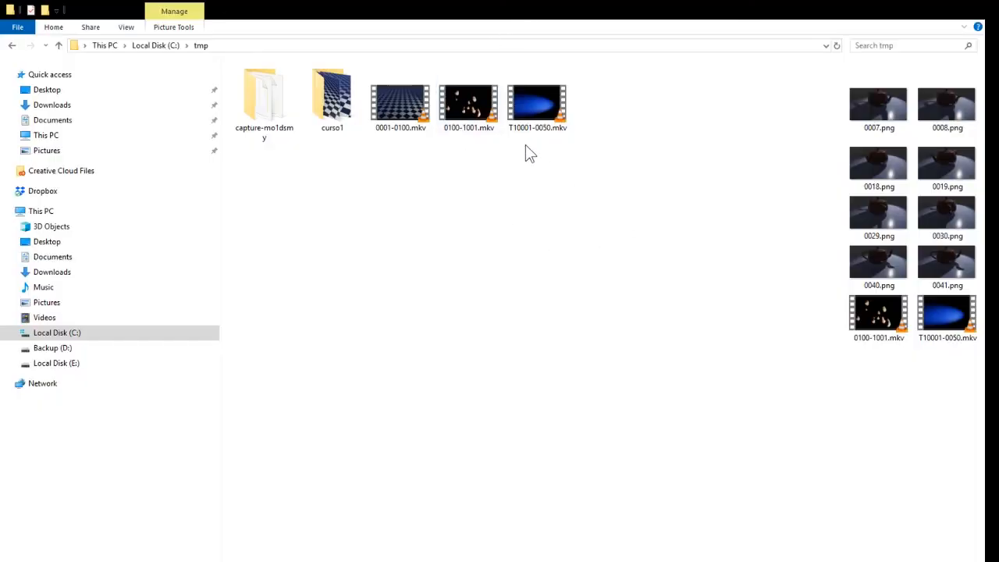
pyautogui.click(424, 118)
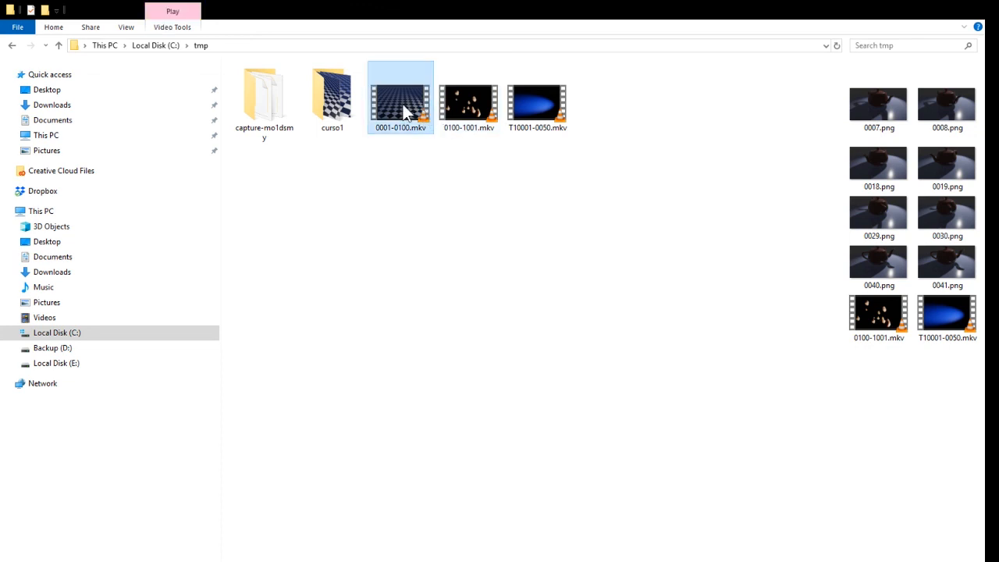